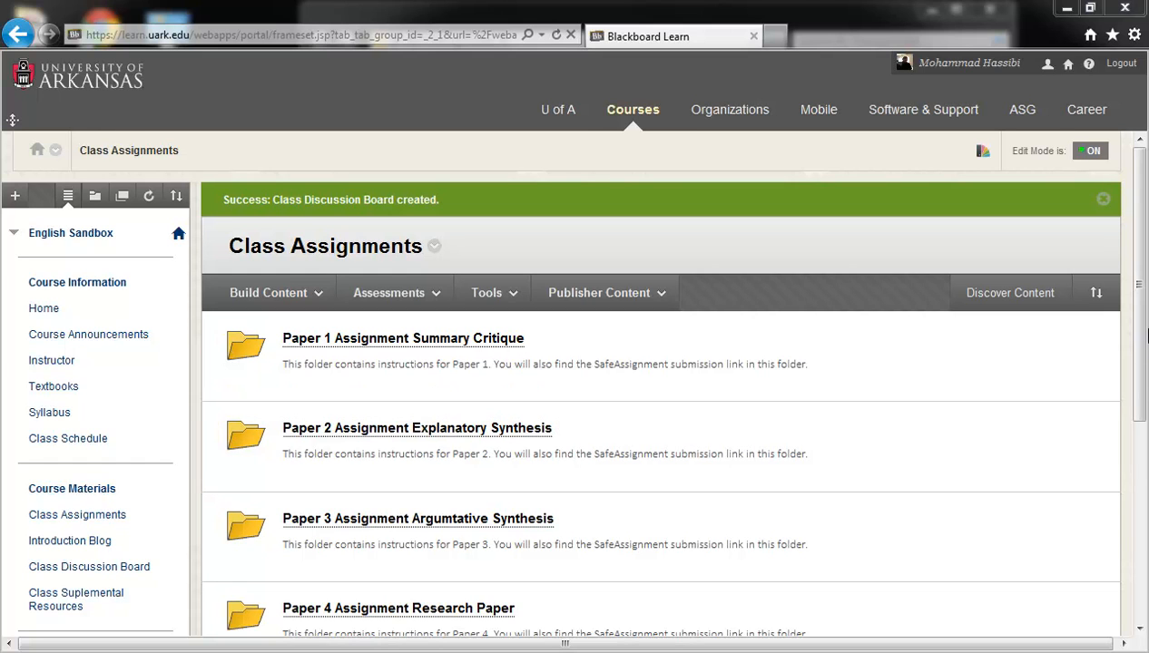
- Open the Paper 1 Assignment Summary Critique folder in Class Assignments
drag(1135, 331, 1137, 372)
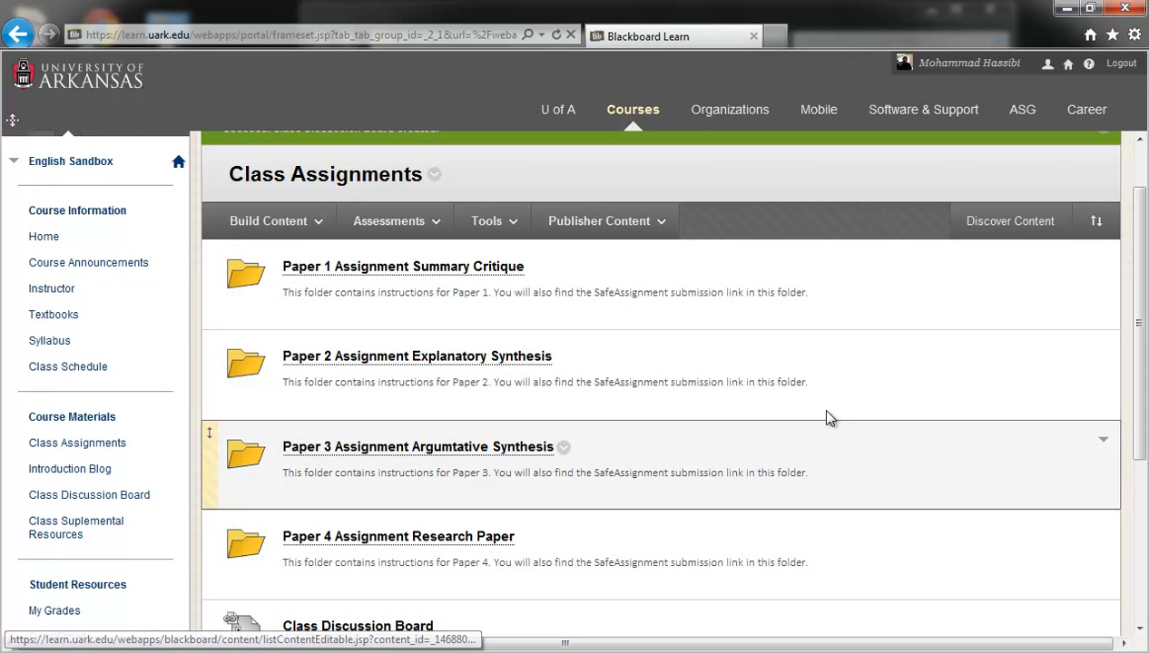
drag(1135, 320, 1140, 350)
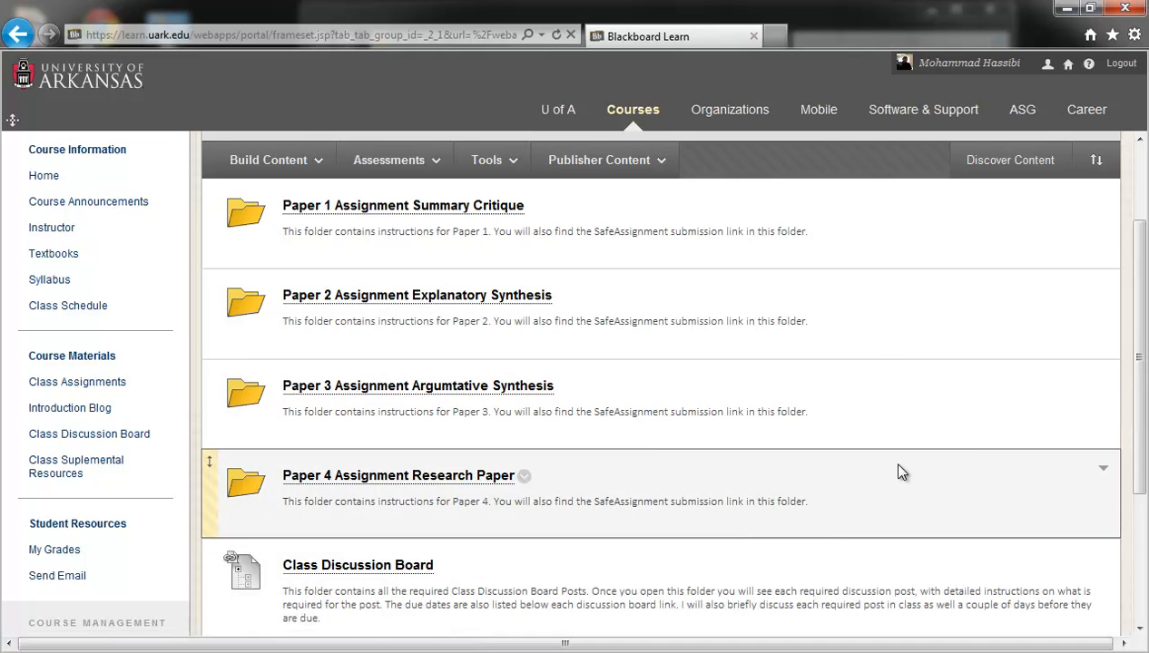
drag(1142, 388, 1134, 315)
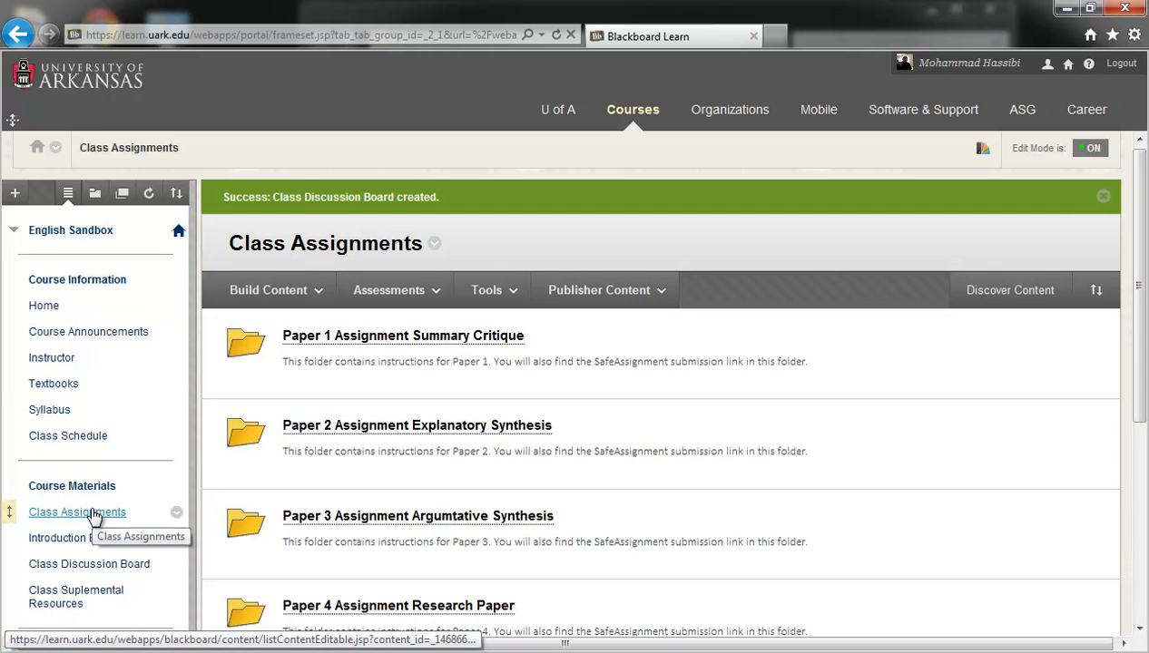
click(343, 341)
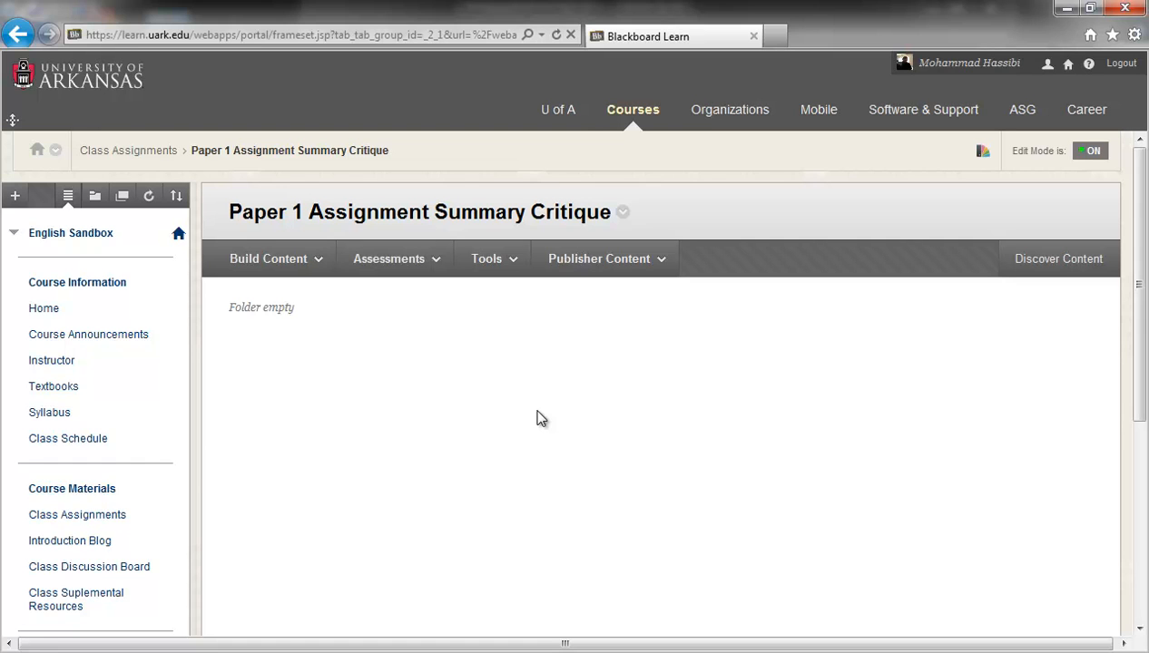
- Start a new content item in the folder and name it "Paper 1 Assignment Summary Critique"
click(319, 265)
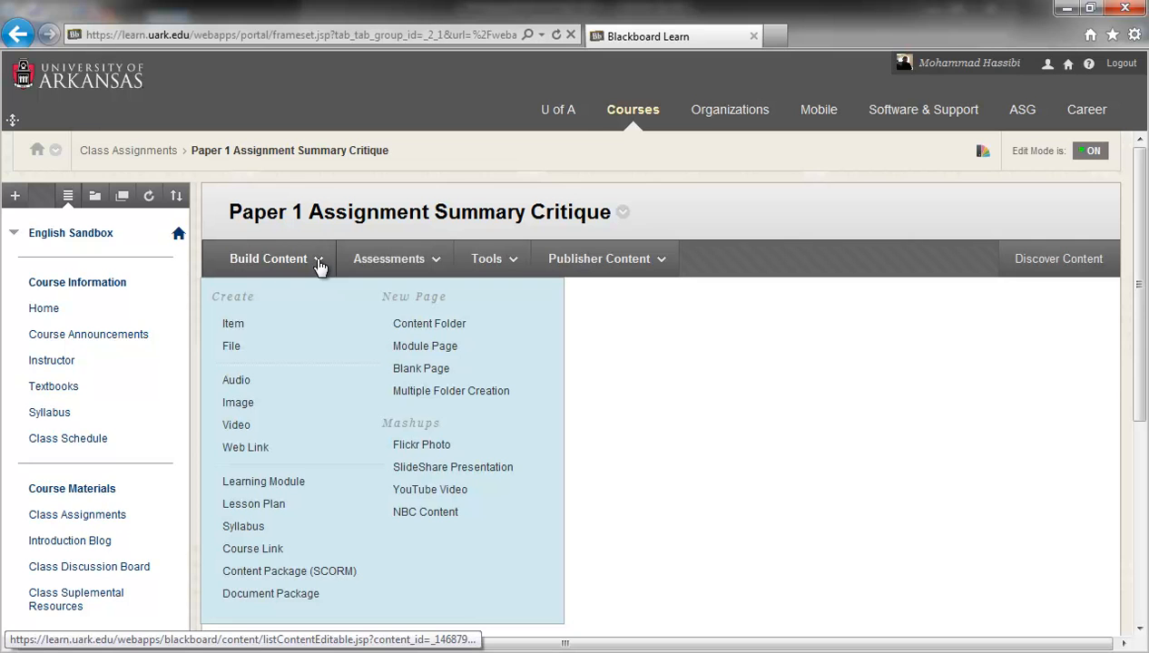
click(233, 328)
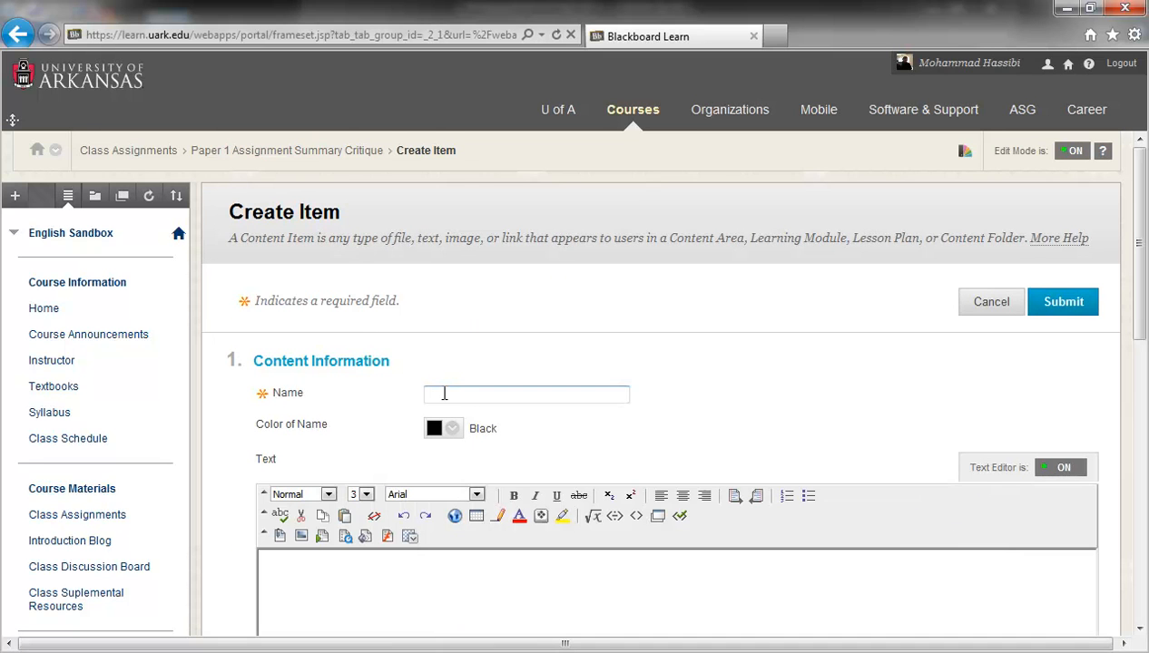
text(Paper 1 Assignment Summary Critique)
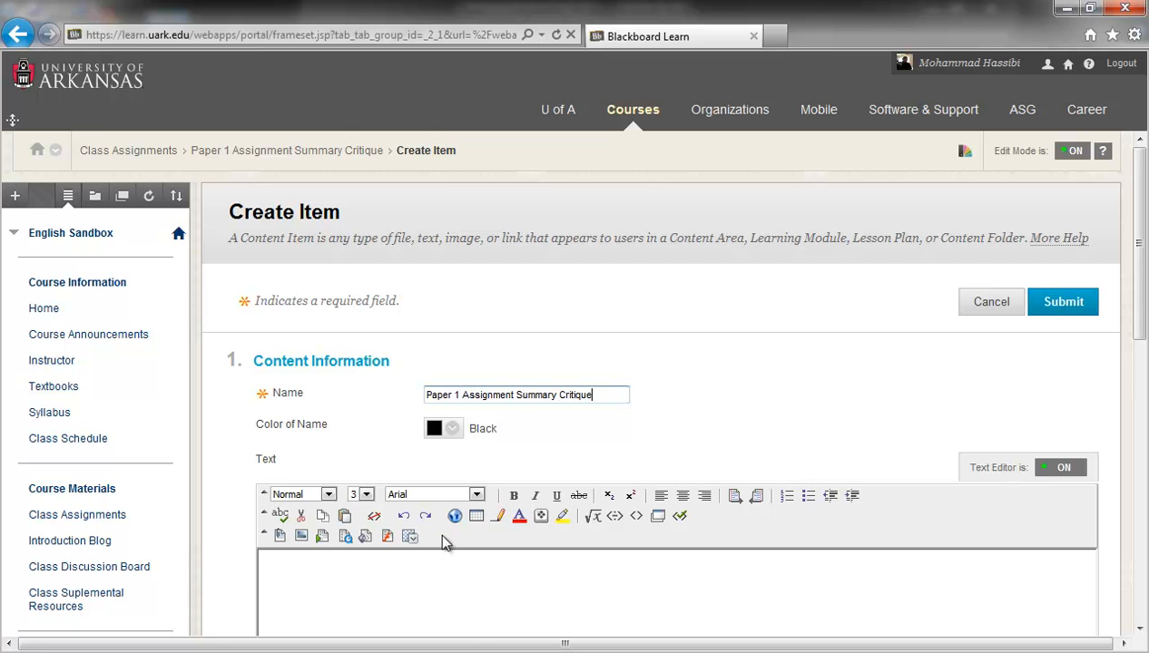
- Switch to the Paper 1 document in Microsoft Word and copy its full text
scroll(442, 535, down, 3)
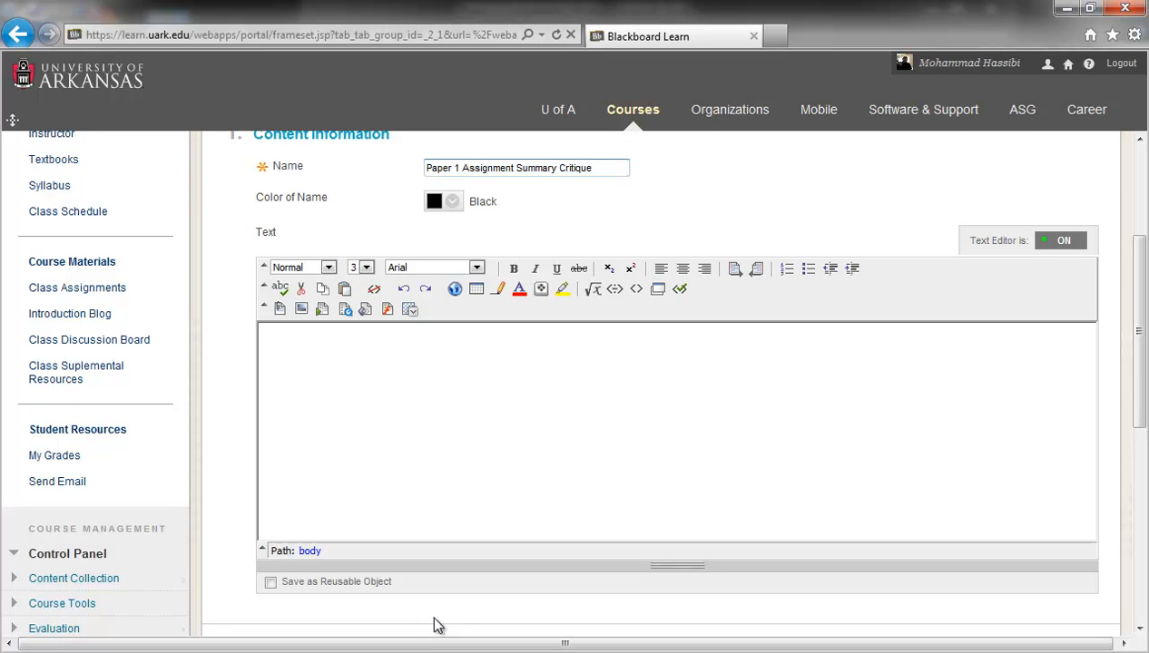
mouse_move(435, 648)
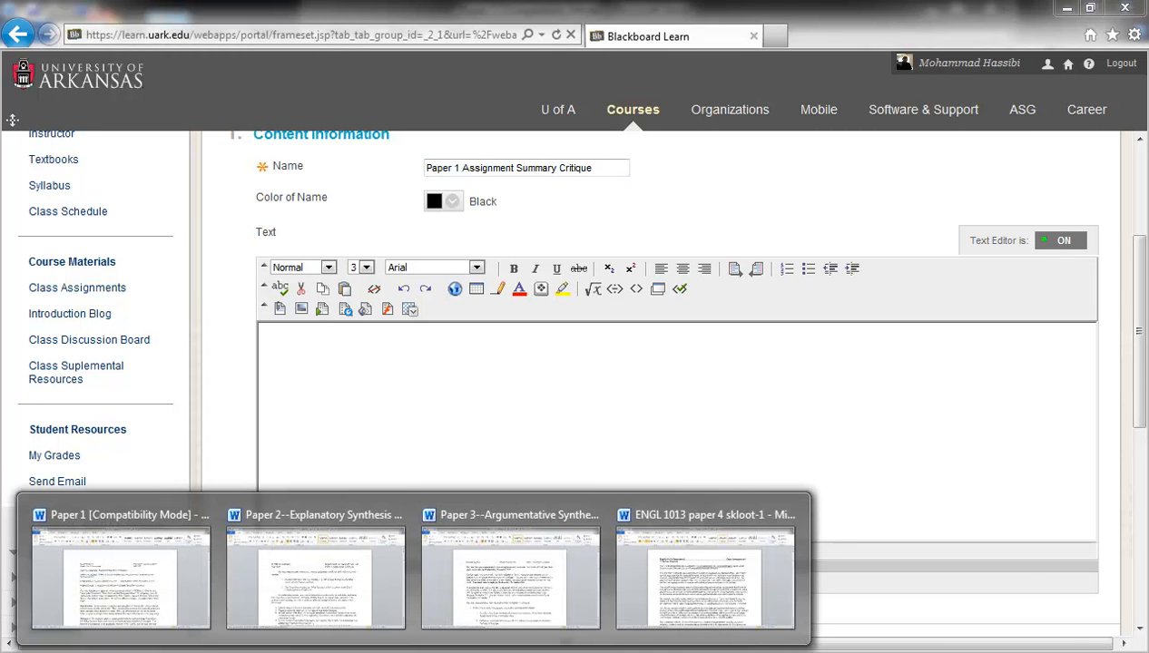
click(118, 539)
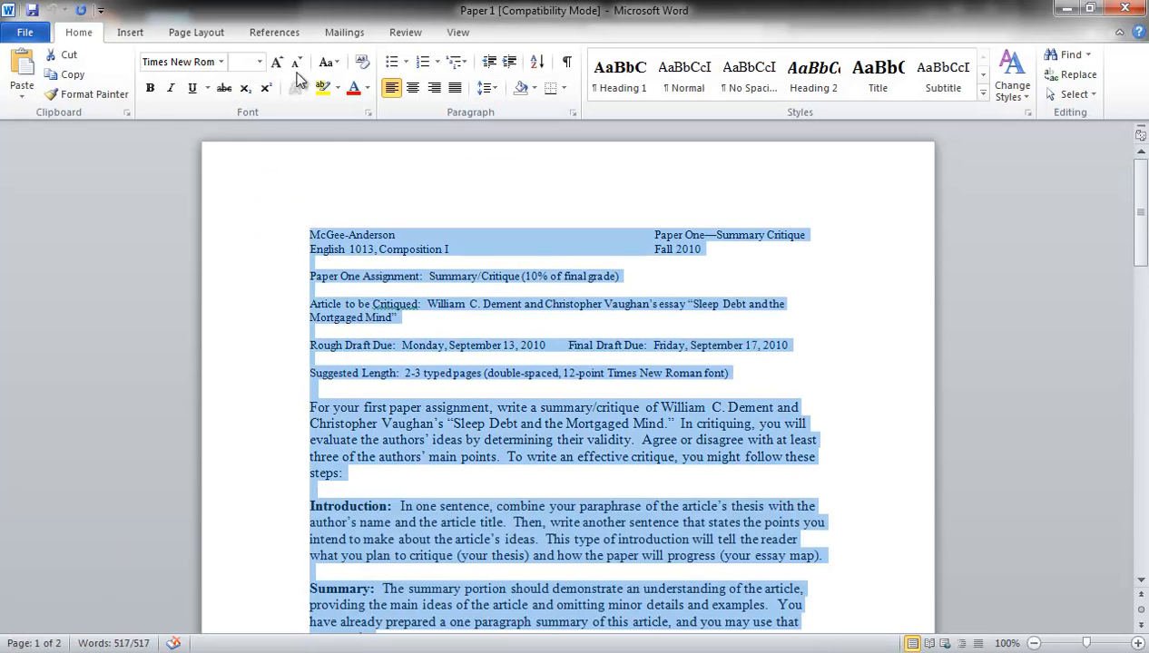
right_click(395, 247)
click(407, 272)
- Return to the item form in Blackboard Learn and open the Paste from Word mashup for its text
click(257, 651)
click(298, 382)
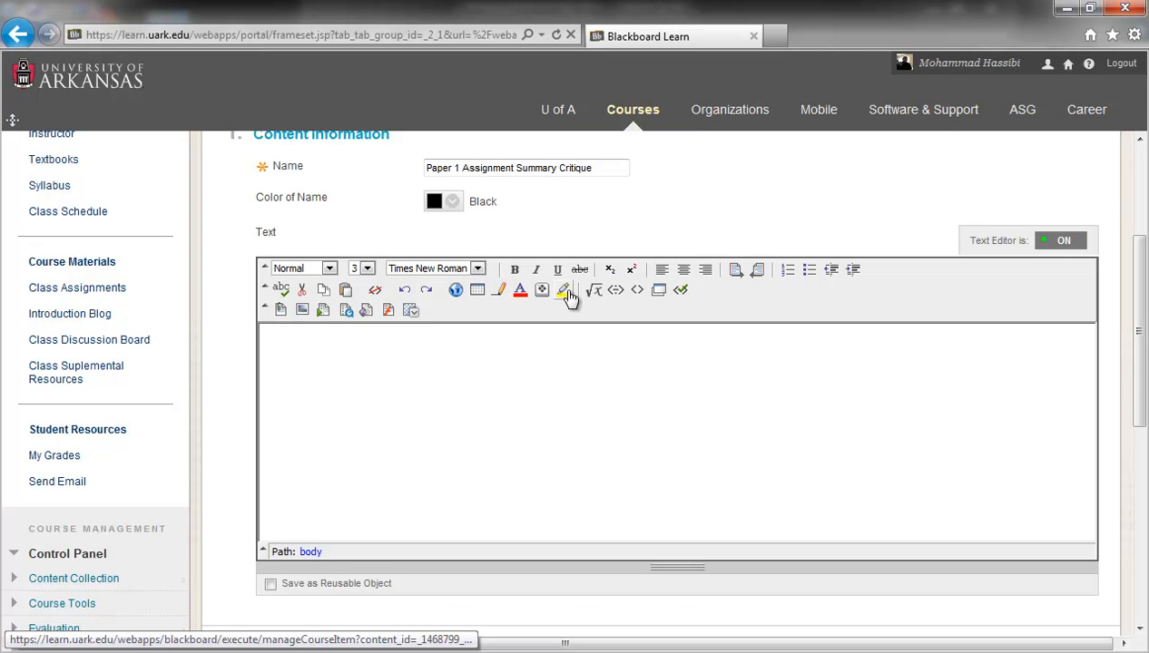
click(411, 313)
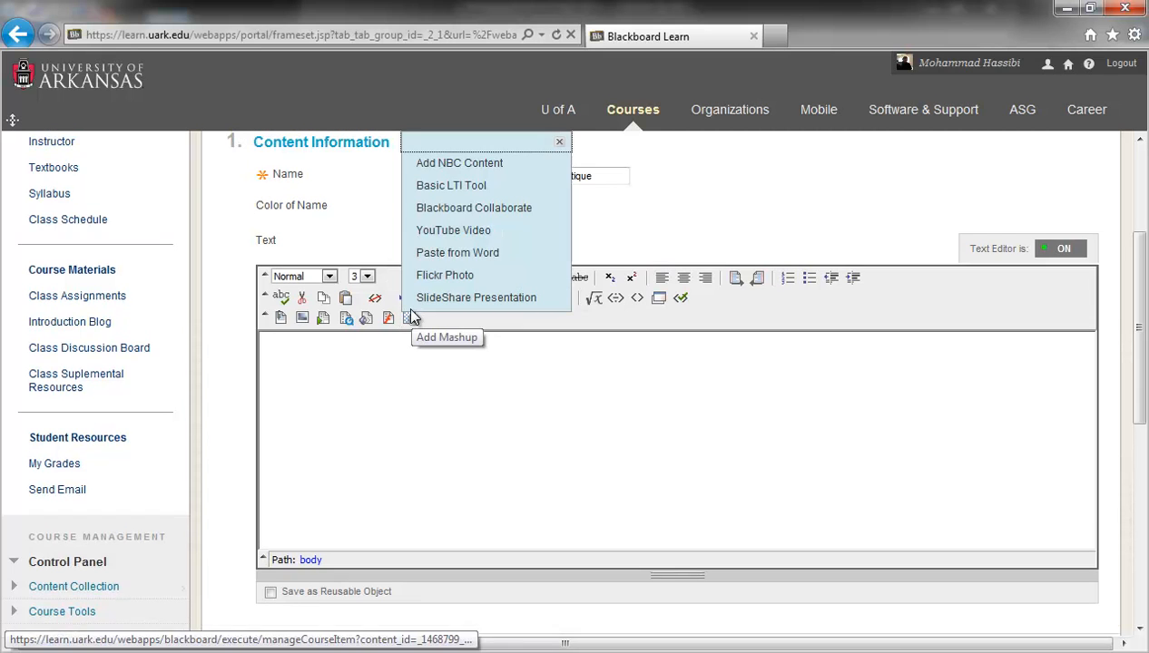
click(441, 254)
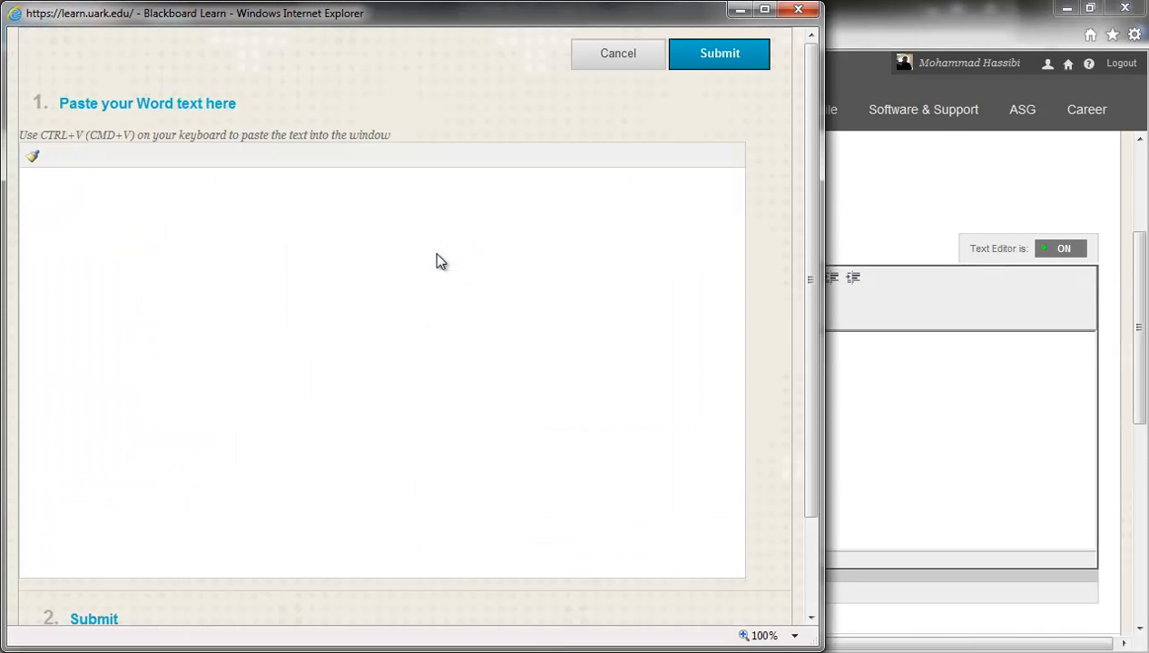
- Insert the copied assignment text into the item through the Paste from Word window, allowing clipboard access
click(64, 195)
key(ctrl+v)
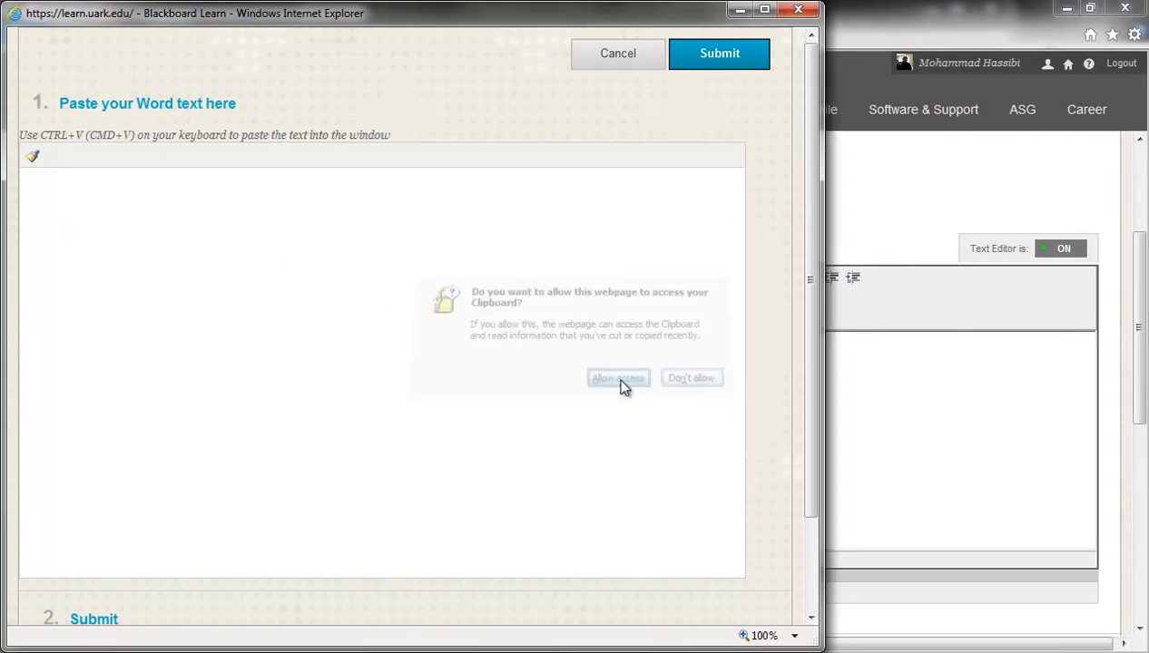
click(618, 380)
scroll(502, 374, down, 1)
scroll(504, 374, up, 10)
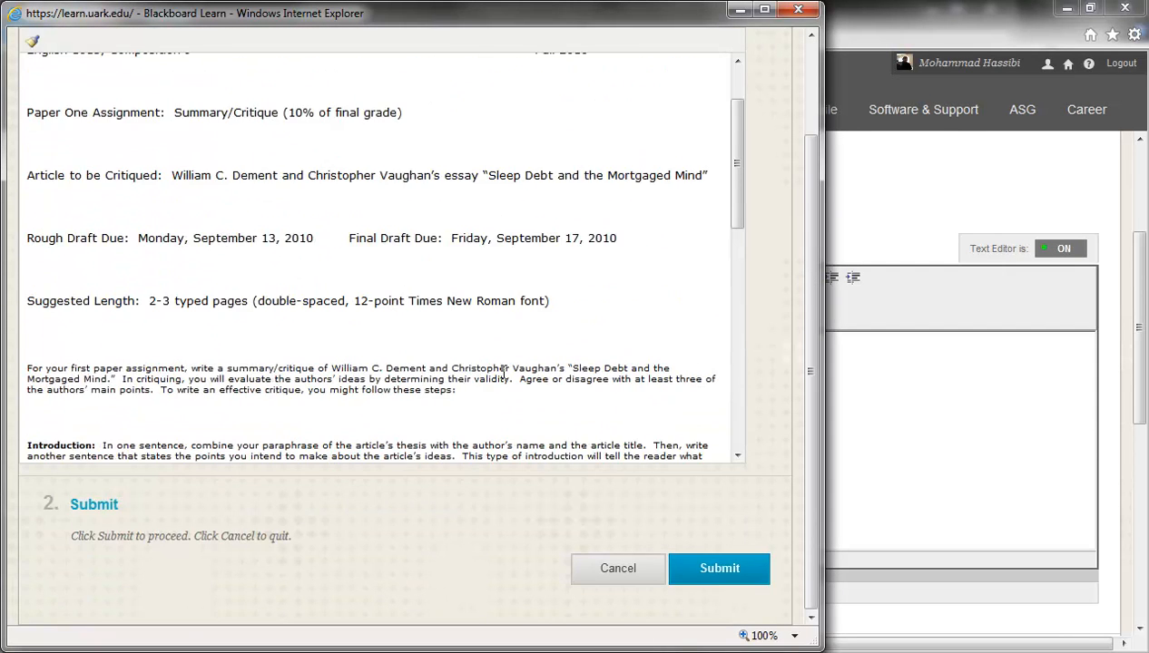
click(535, 254)
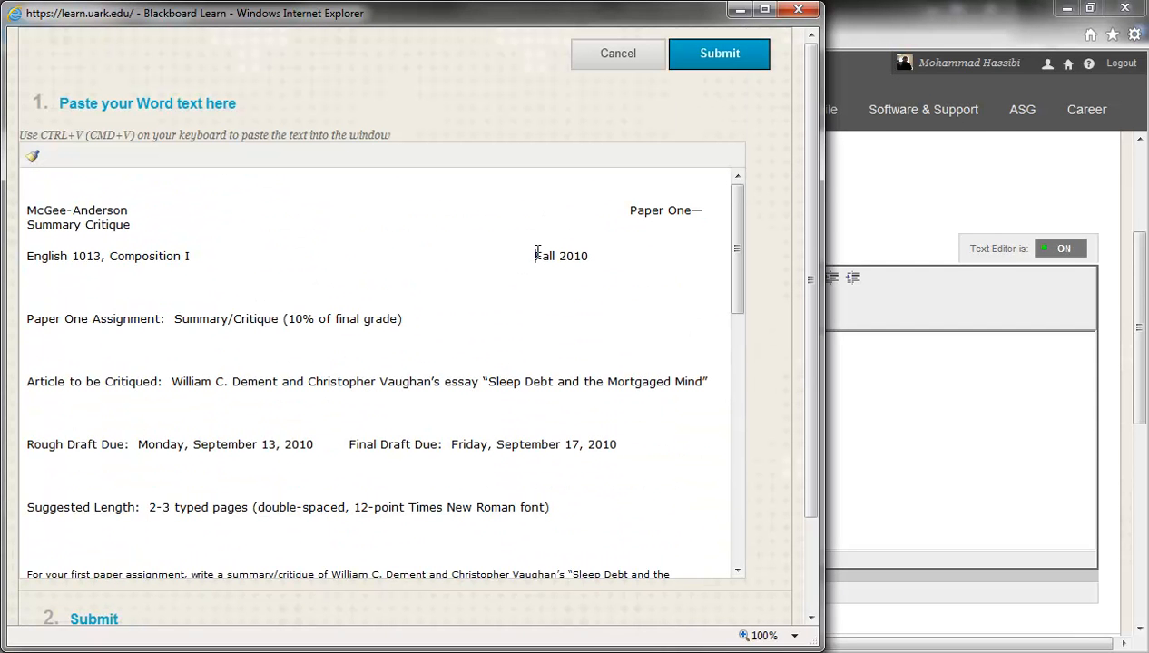
click(713, 56)
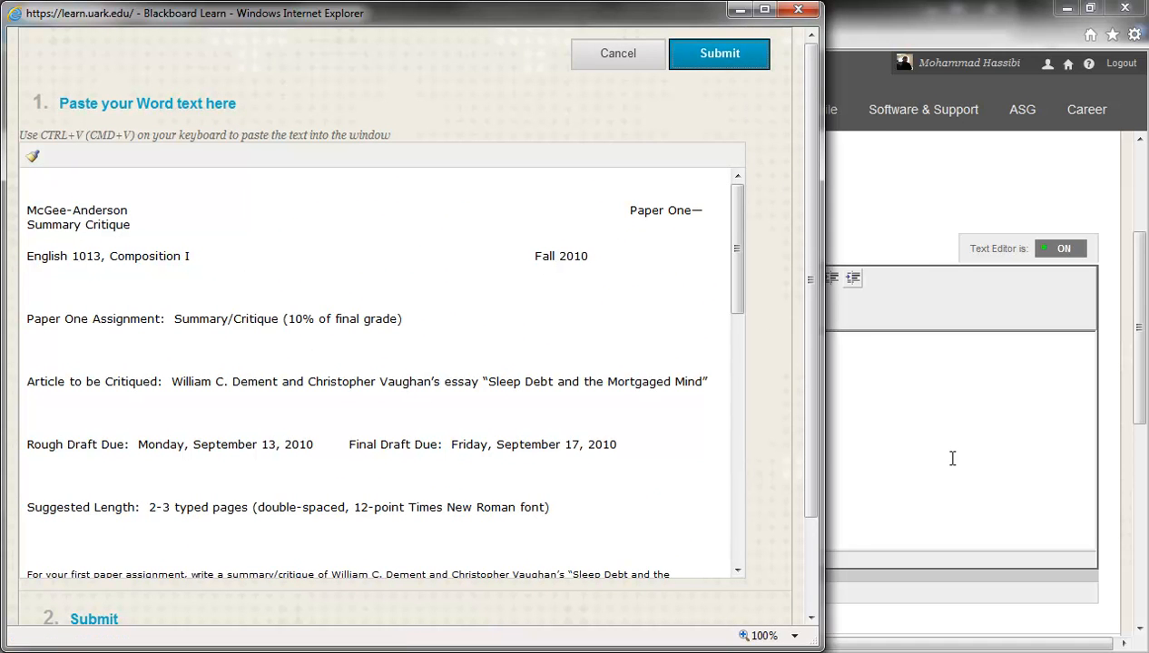
scroll(733, 425, down, 2)
scroll(733, 428, up, 2)
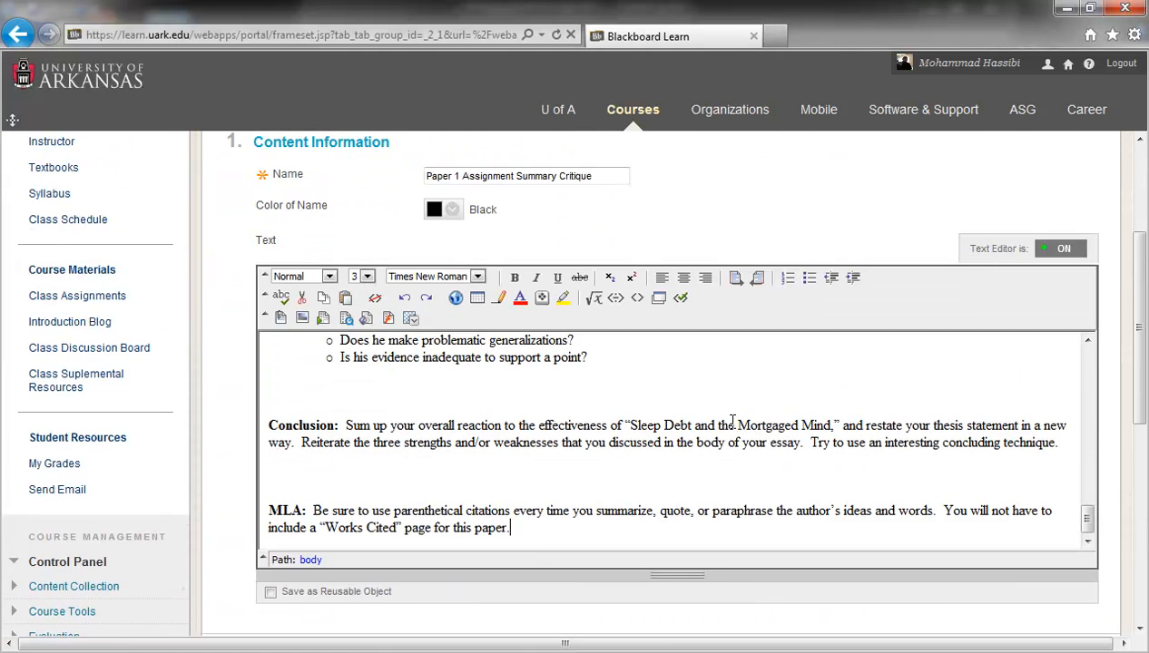
- Delete extra spaces before "Paper One—Summary Critique" in the heading lines of the pasted text
drag(1089, 522, 1088, 363)
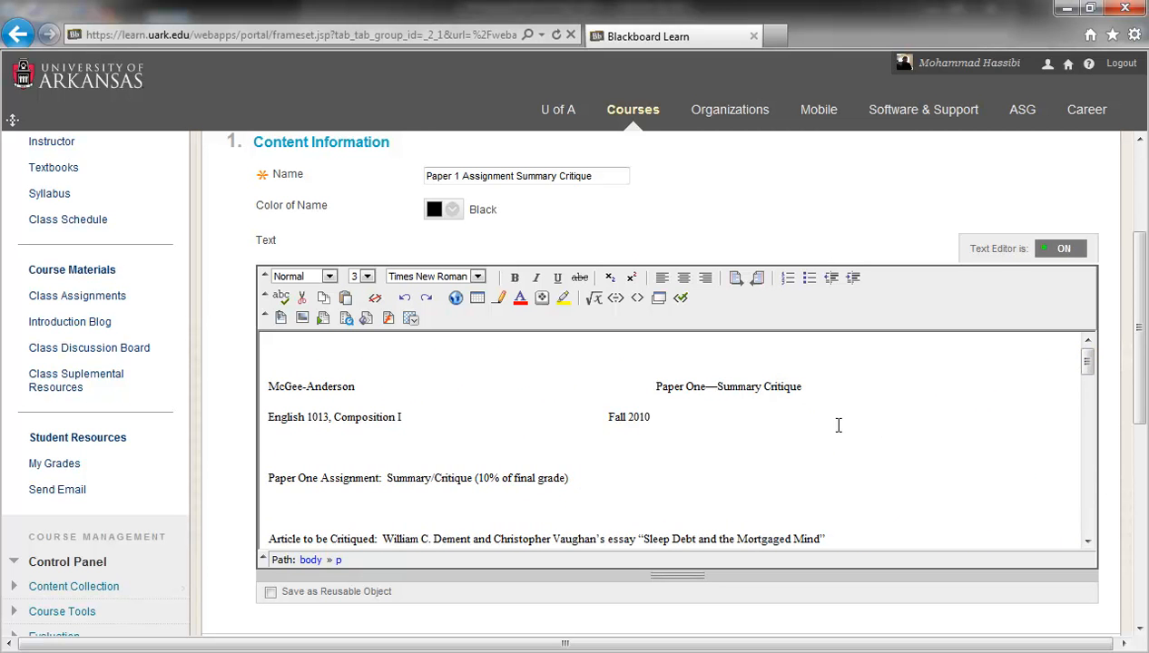
click(653, 386)
key(BackSpace)
key(BackSpace)
key(BackSpace)
key(BackSpace)
key(BackSpace)
key(BackSpace)
key(BackSpace)
key(BackSpace)
key(BackSpace)
key(BackSpace)
key(BackSpace)
key(BackSpace)
- Check the rest of the pasted text and submit the item with its default options
scroll(817, 404, down, 10)
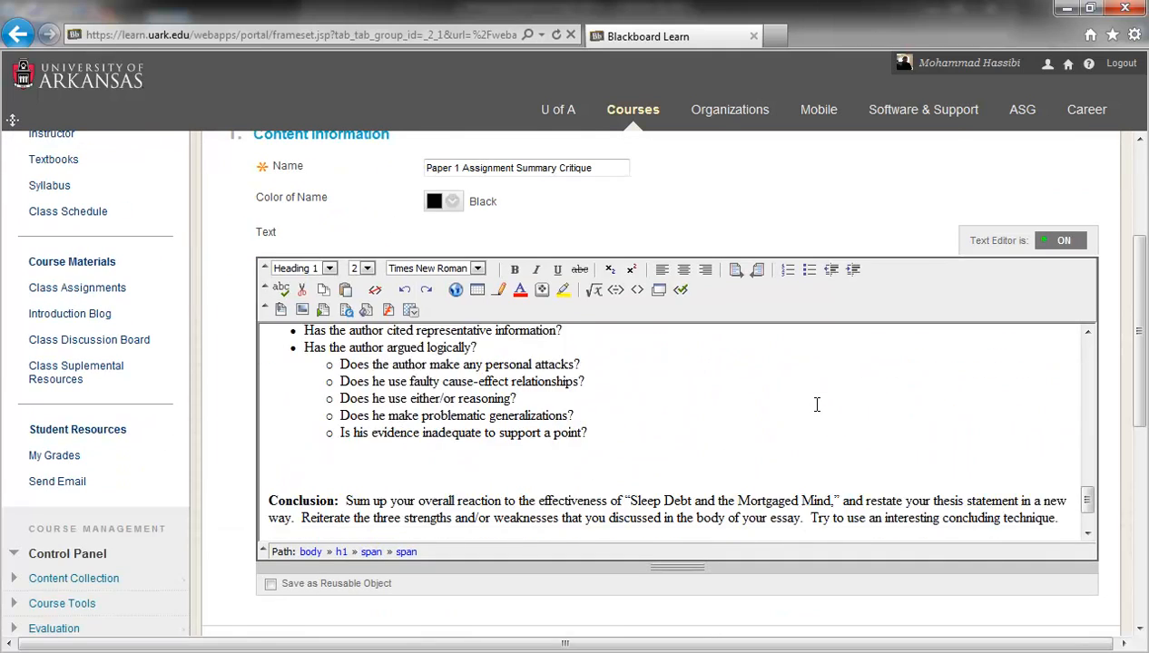
scroll(817, 404, down, 5)
scroll(816, 408, up, 5)
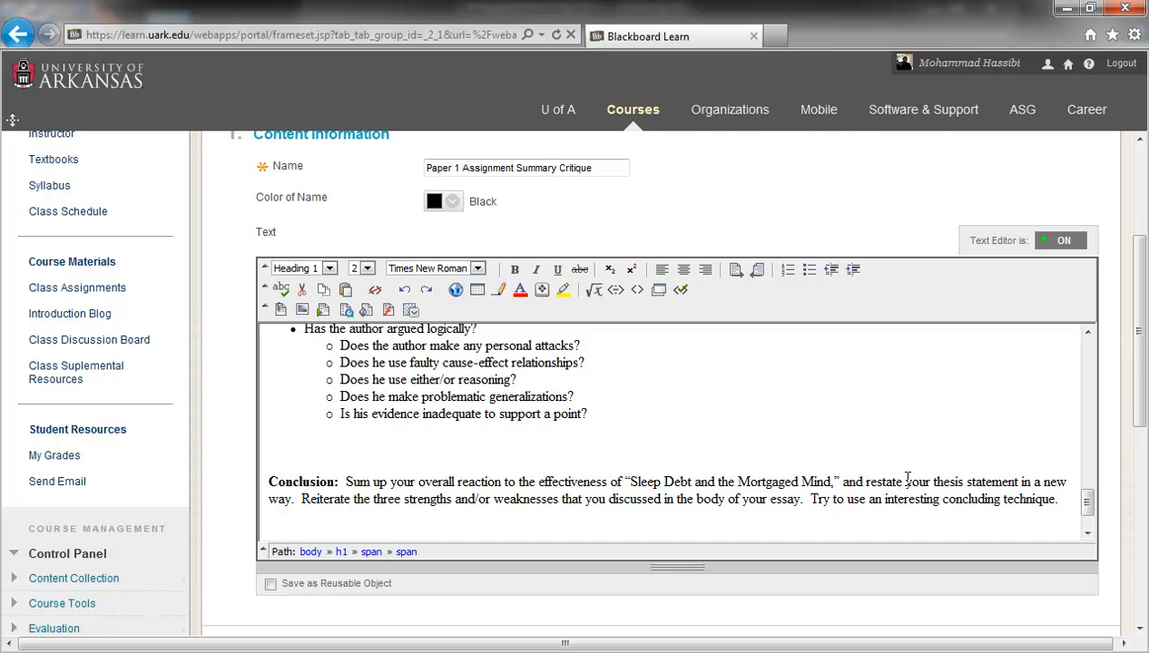
drag(1136, 345, 1138, 537)
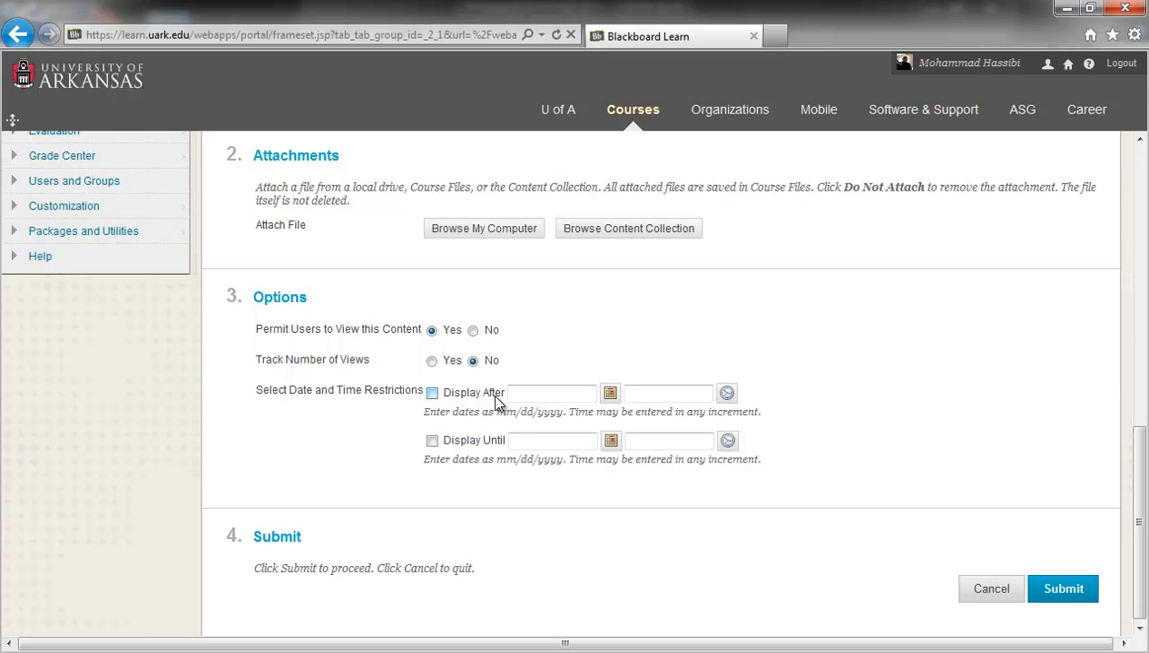
drag(1138, 463, 1137, 461)
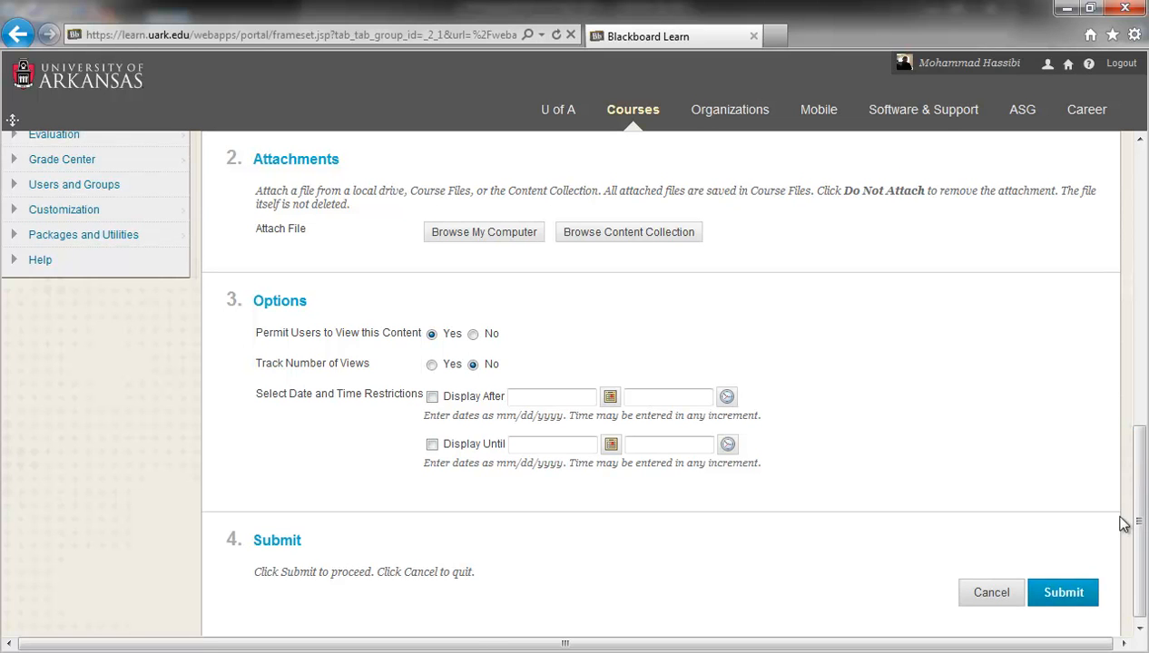
click(1063, 592)
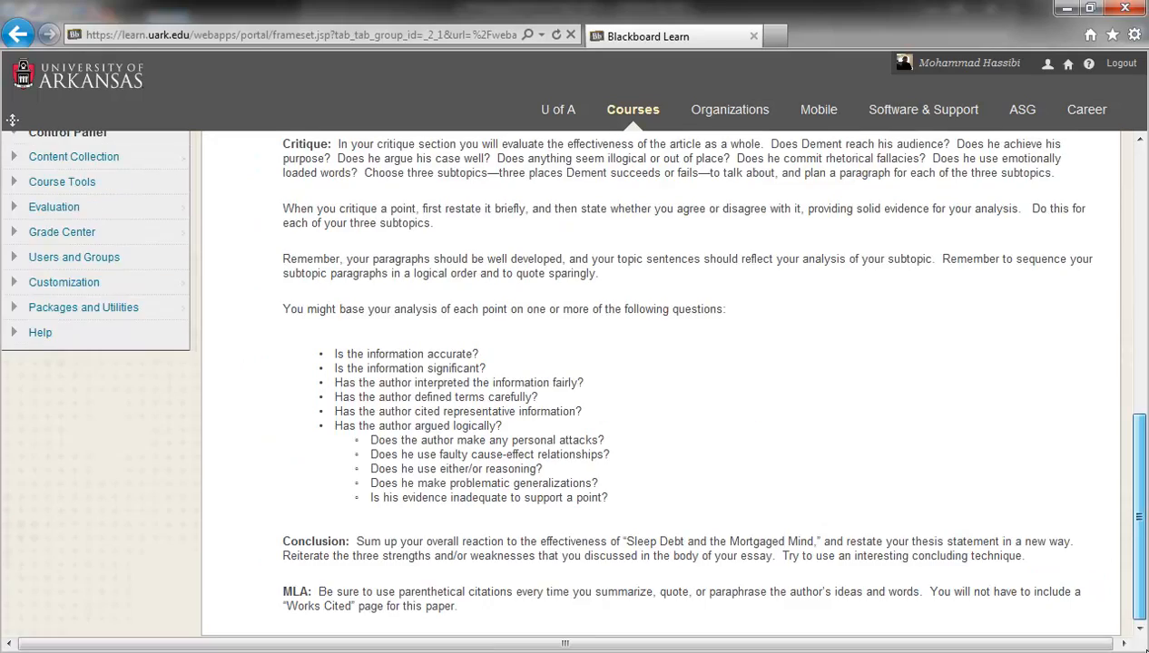
- Review the posted Paper 1 item from heading to MLA section, including its available item options
drag(1134, 601, 1133, 563)
scroll(1135, 529, up, 4)
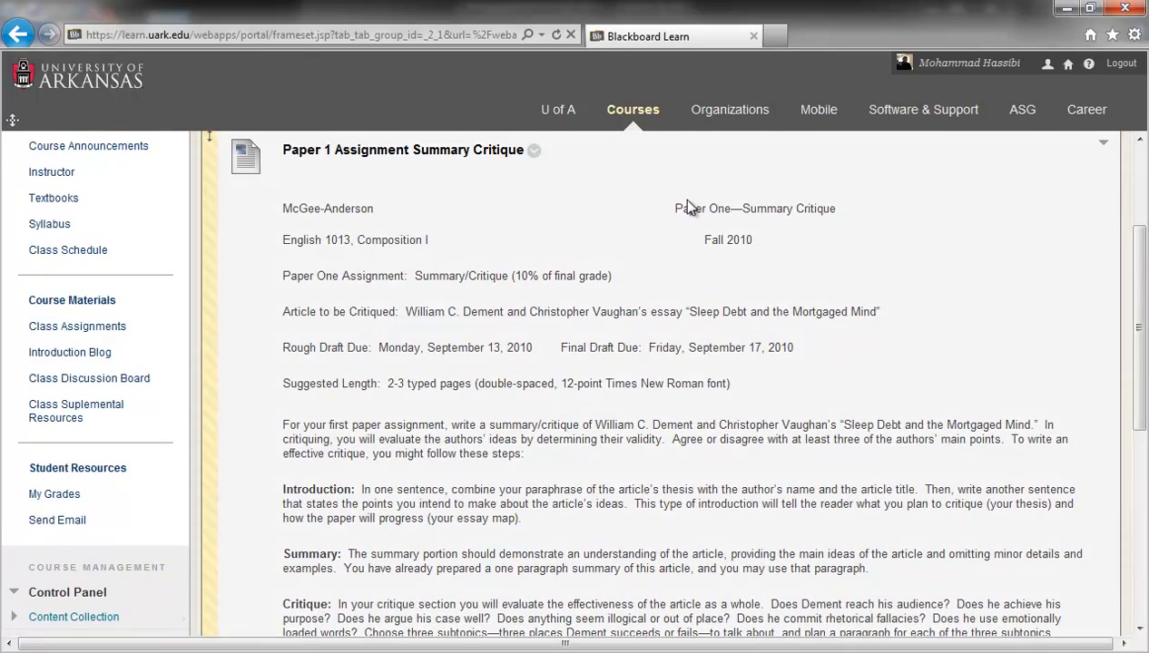
click(534, 150)
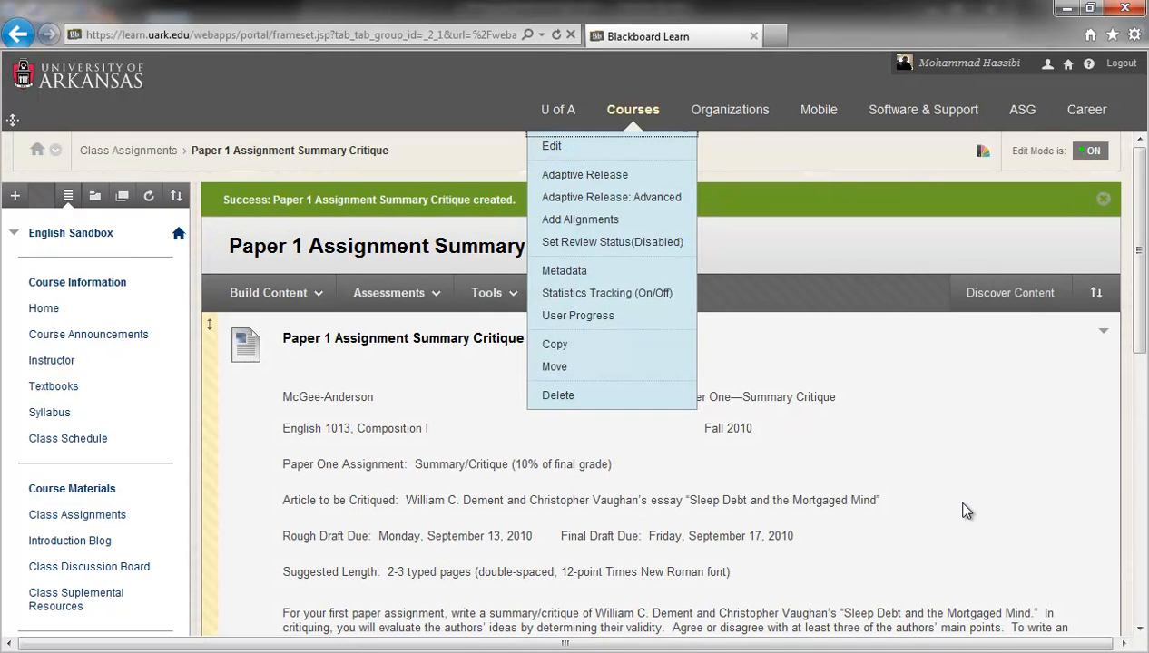
click(957, 508)
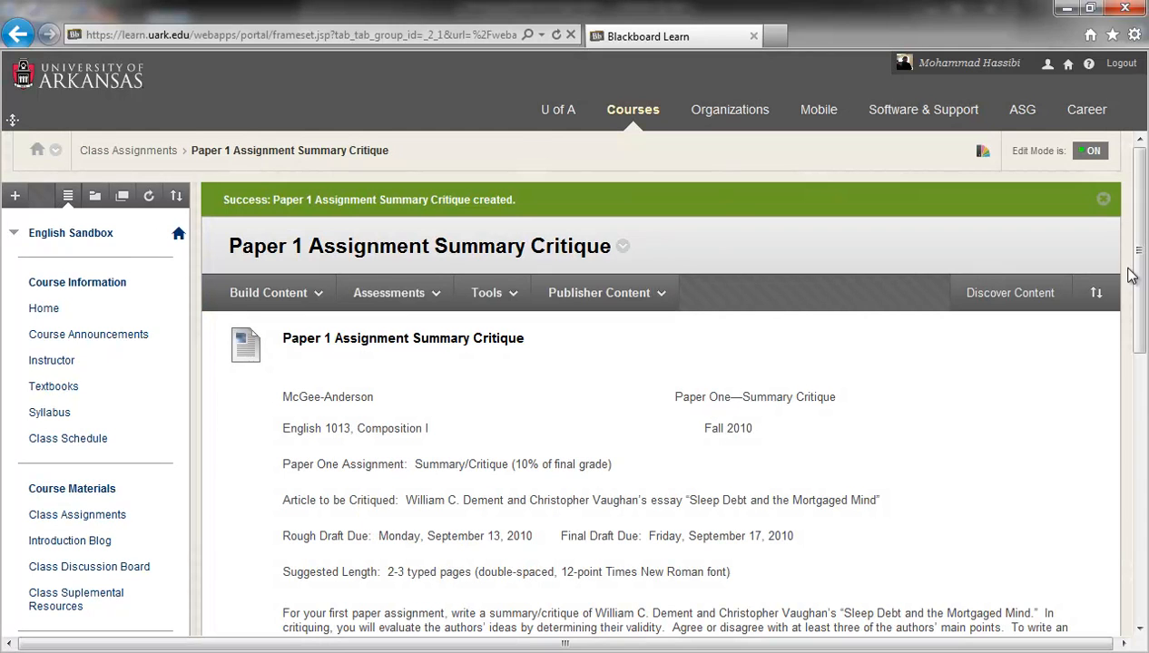
drag(1139, 274, 1144, 574)
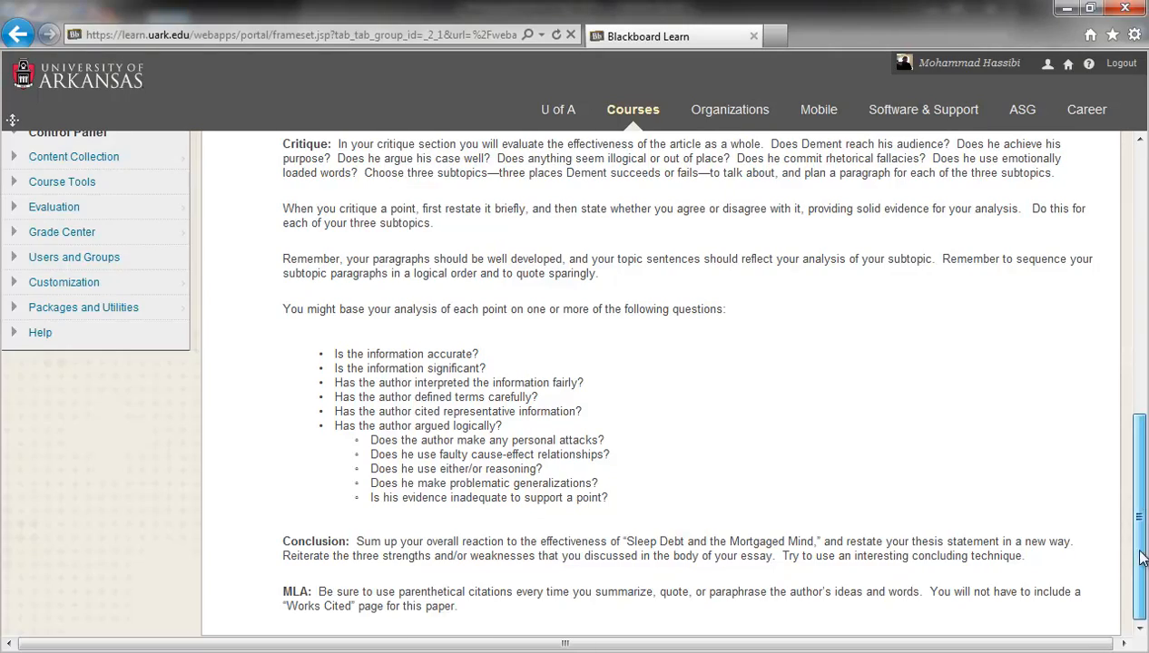
drag(1140, 572, 1144, 328)
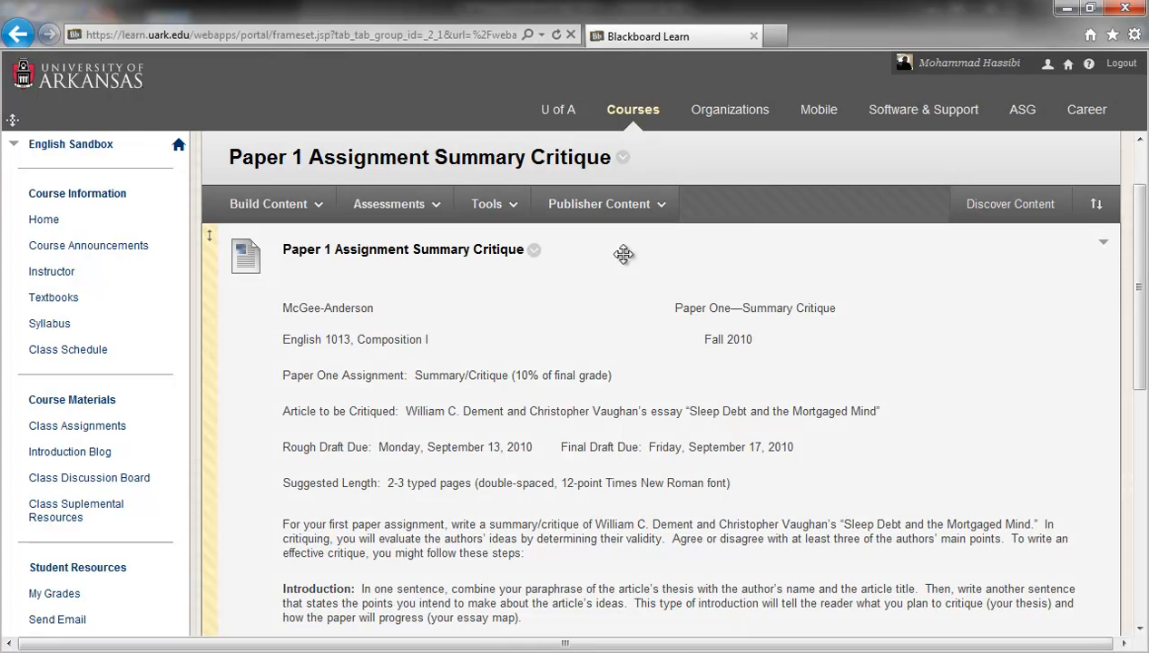
- Add a SafeAssignment to the folder, named "Paper 1 Summary Critique" and worth 100 points
click(415, 207)
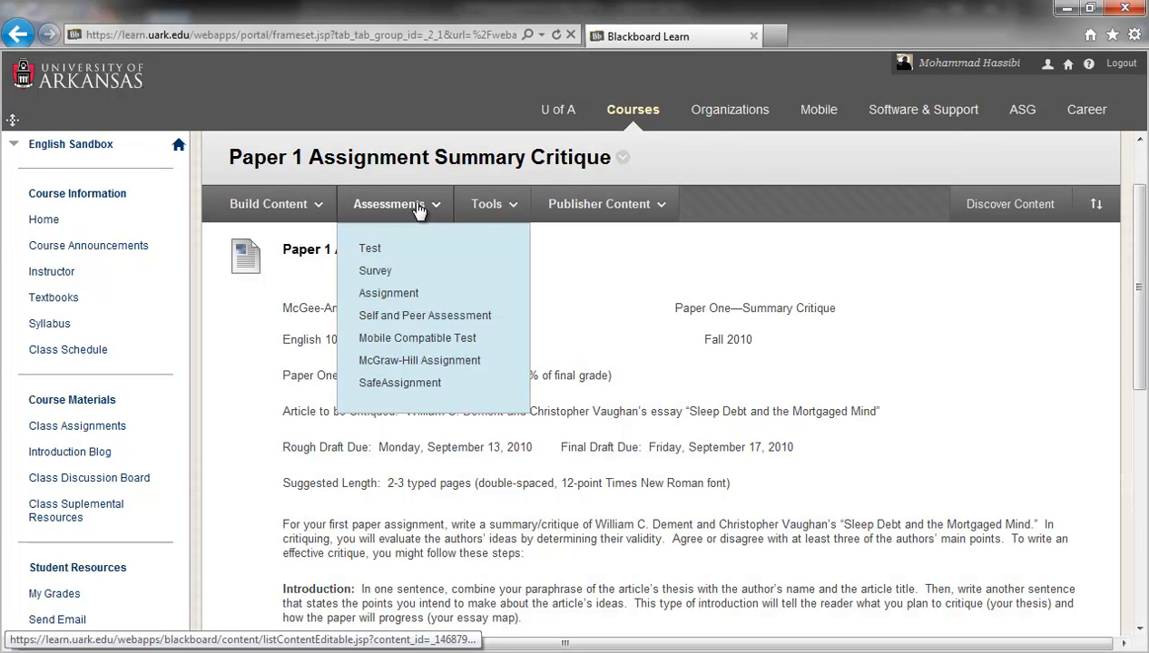
click(381, 390)
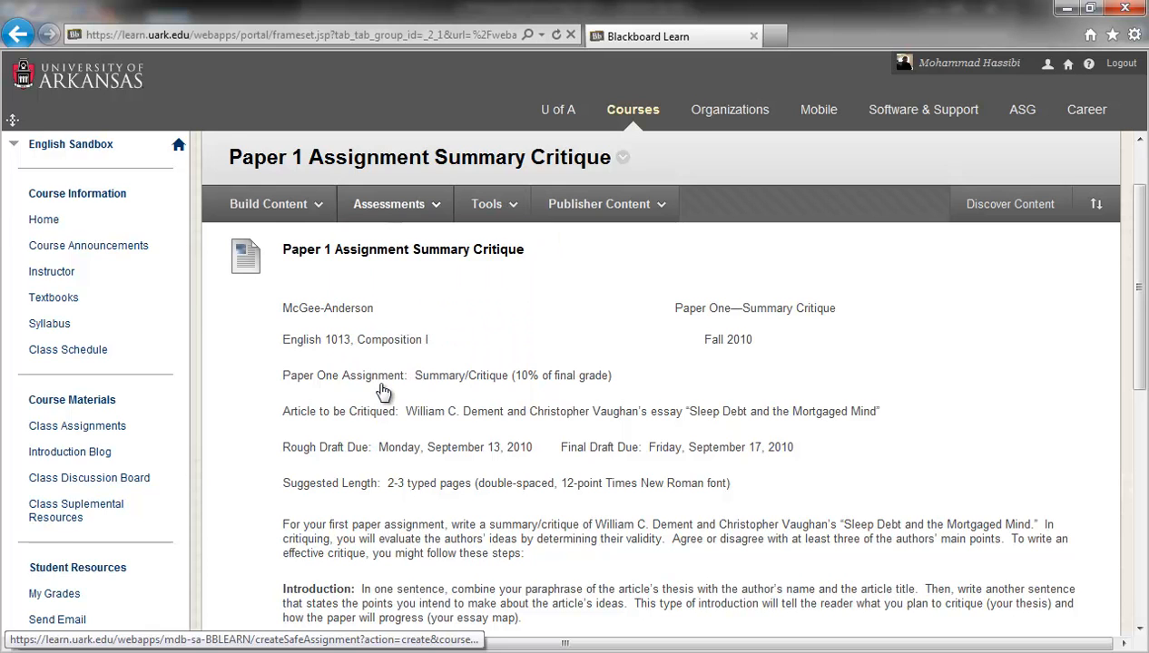
click(426, 370)
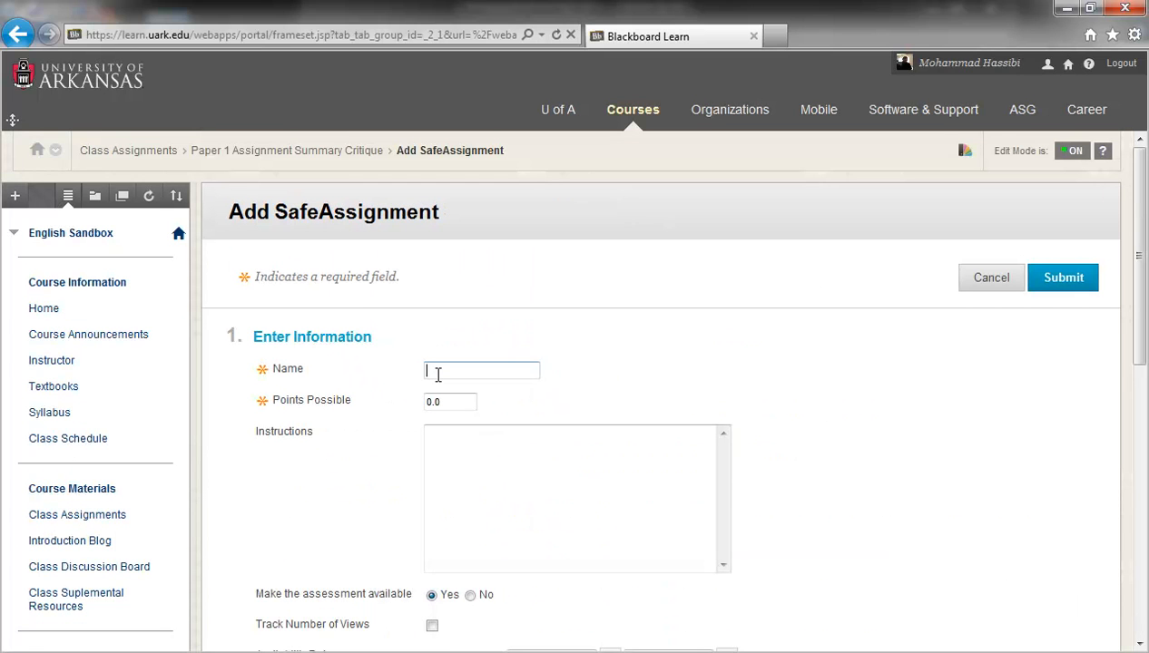
text(Paper 1 Summary Critique)
double_click(460, 403)
triple_click(457, 403)
text(100)
- Enter "You will submit final paper by clicking the View/Complete link." as the SafeAssignment's instructions
click(442, 440)
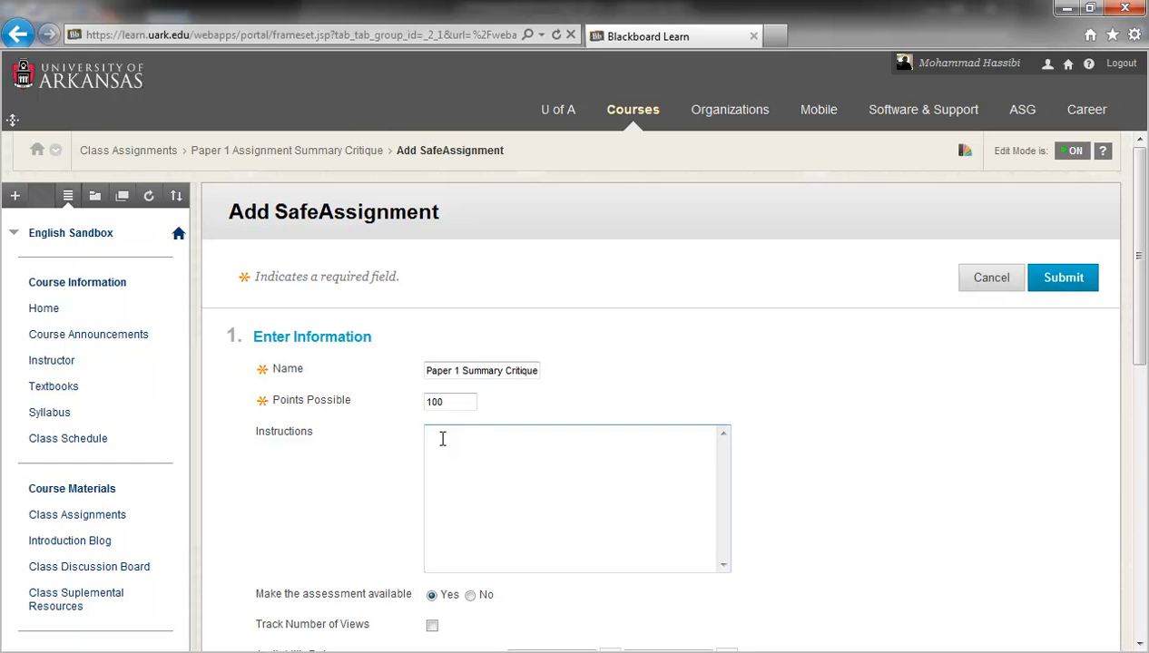
text(Pa)
key(BackSpace)
key(BackSpace)
text(You will subit)
key(BackSpace)
key(BackSpace)
text(mit final paper)
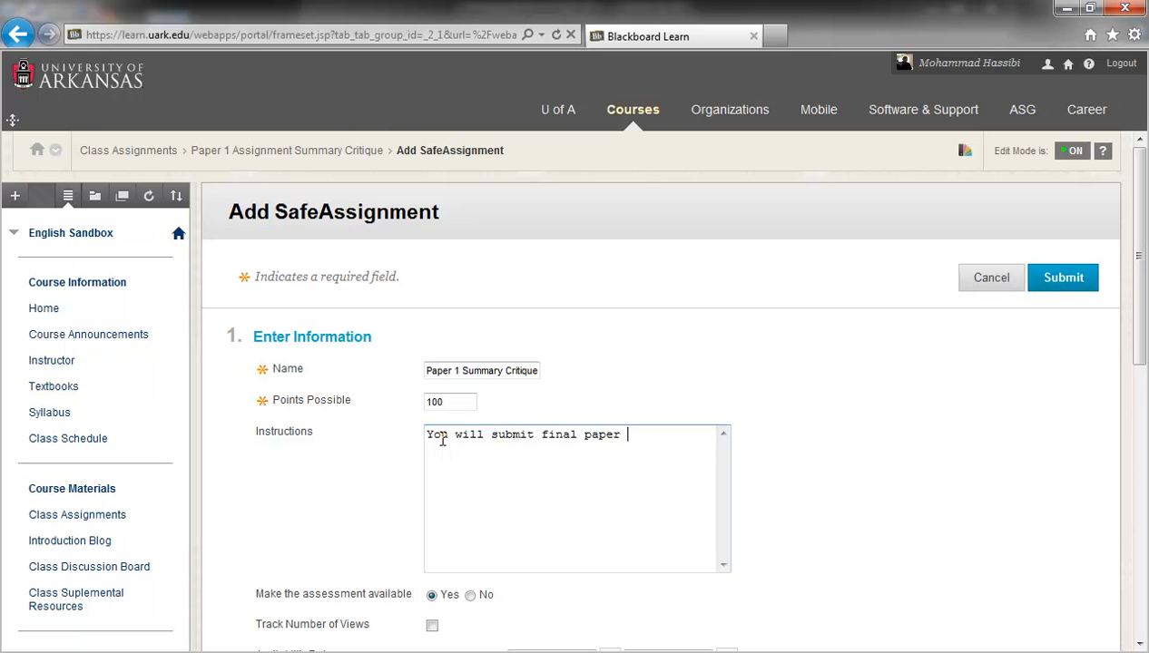
text( by clicking the )
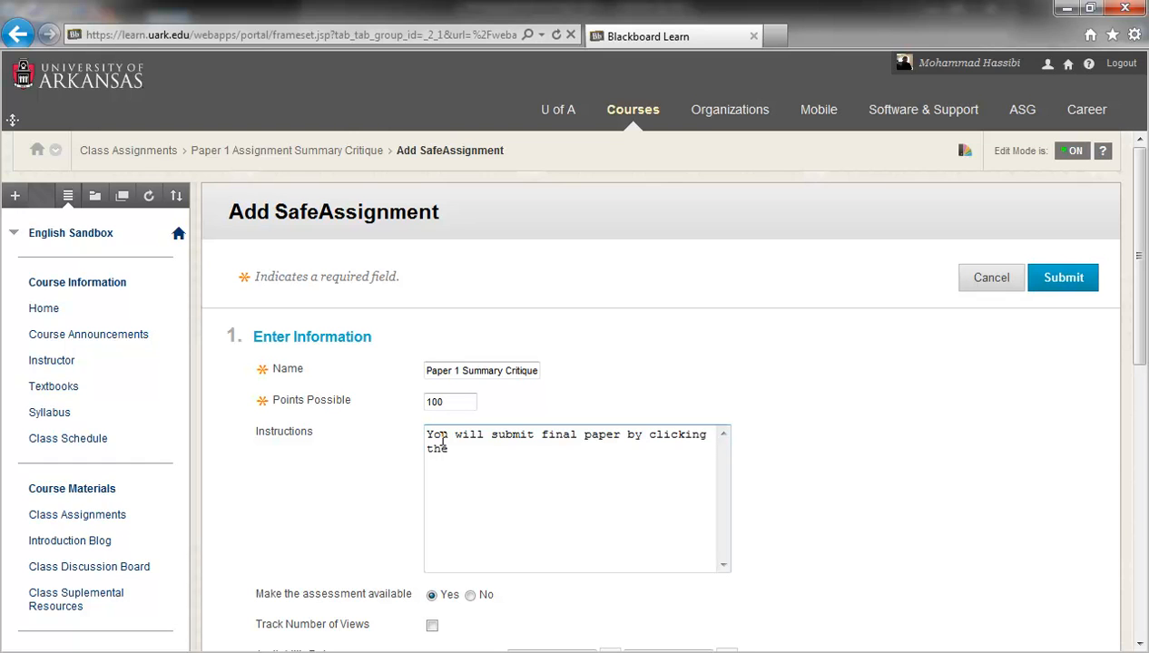
text(View.)
key(BackSpace)
text(/Co)
key(BackSpace)
key(BackSpace)
text(Complete link)
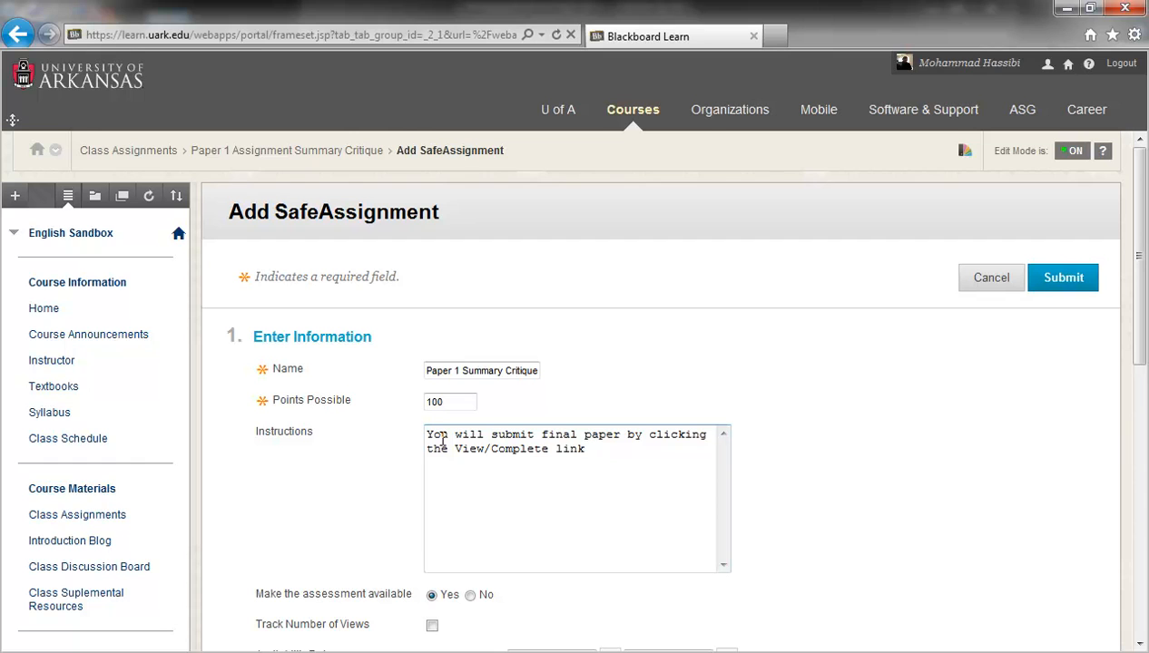
key(BackSpace)
text(.)
- Set the SafeAssignment's Student Viewable option to No and submit it without an optional announcement
scroll(470, 461, down, 3)
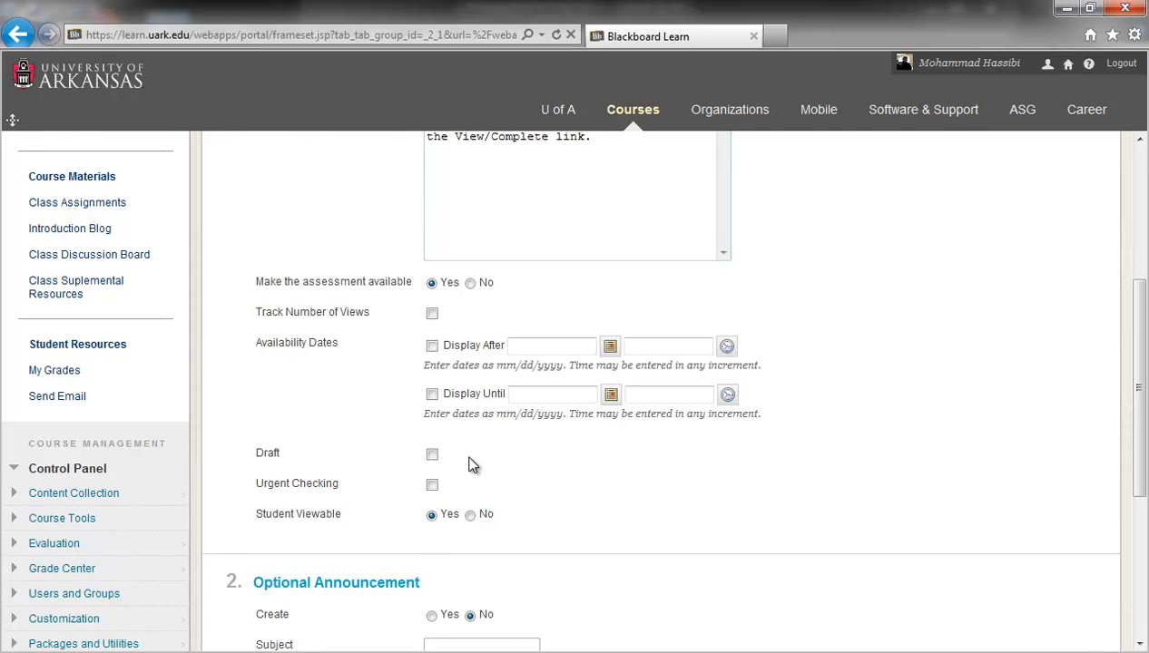
scroll(472, 465, up, 1)
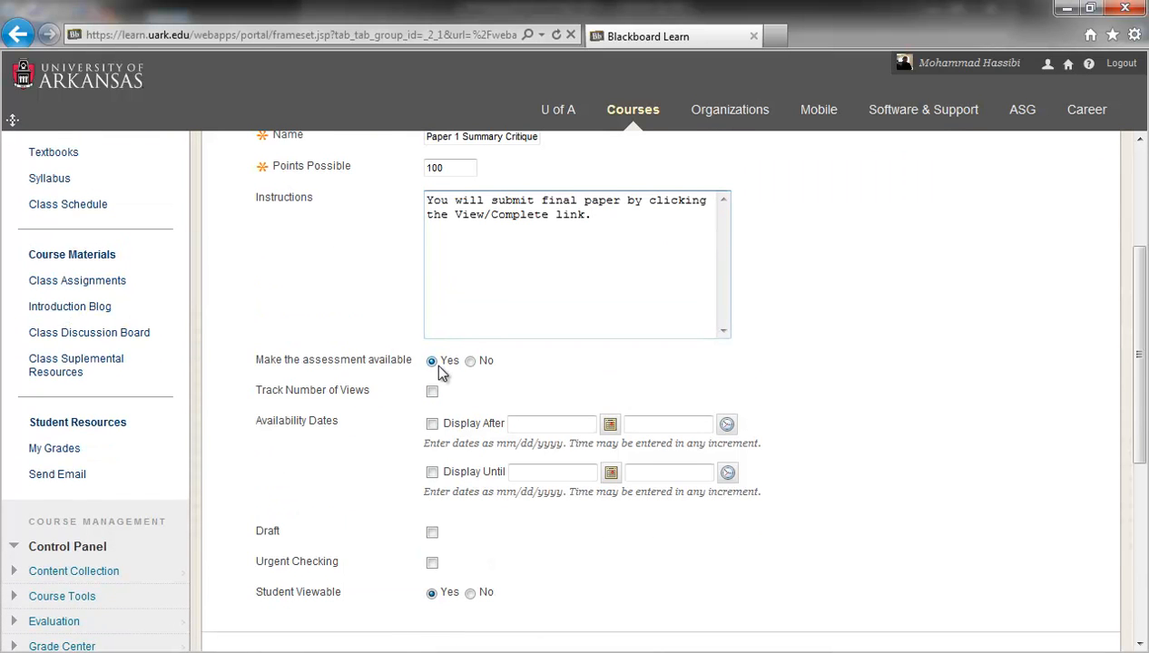
drag(1139, 328, 1143, 392)
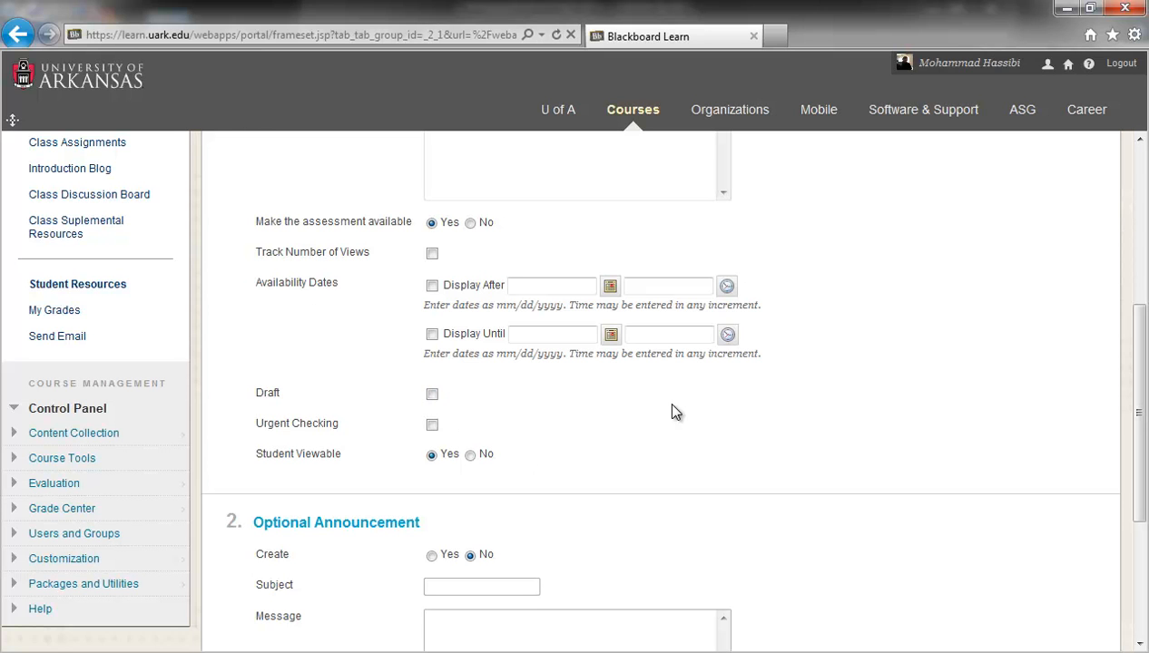
click(470, 454)
scroll(1134, 349, down, 3)
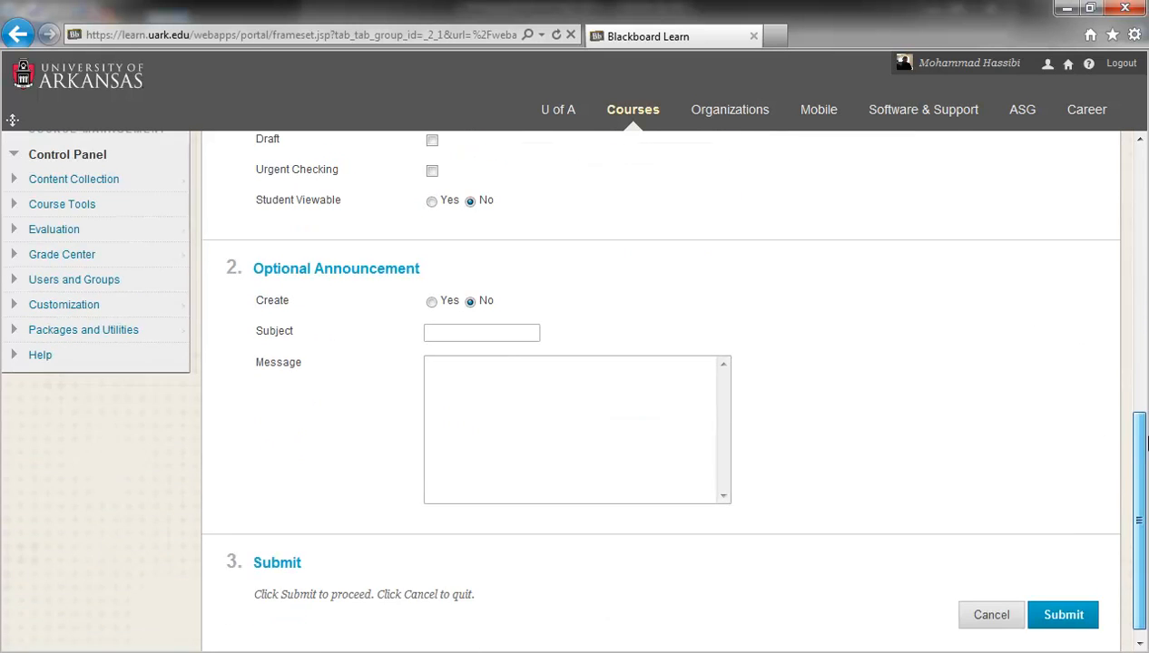
drag(1145, 437, 1145, 435)
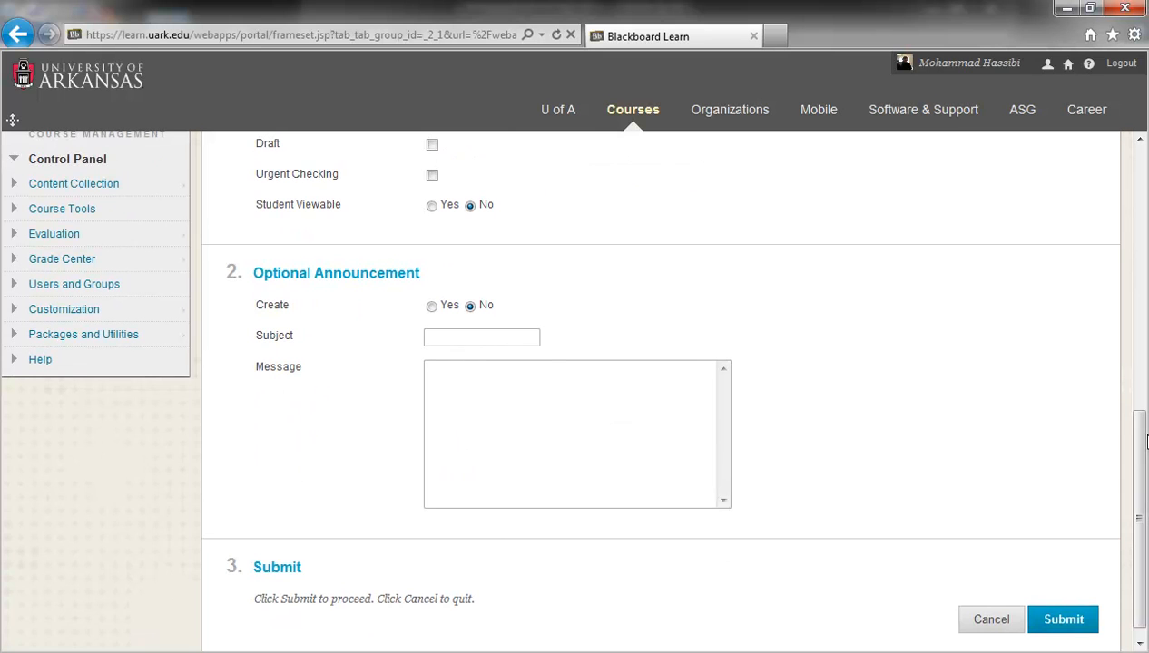
click(1064, 606)
- Check the posted SafeAssignment link, and start a new item in the folder named "Paper 1 grading Rubric"
drag(1137, 257, 1141, 537)
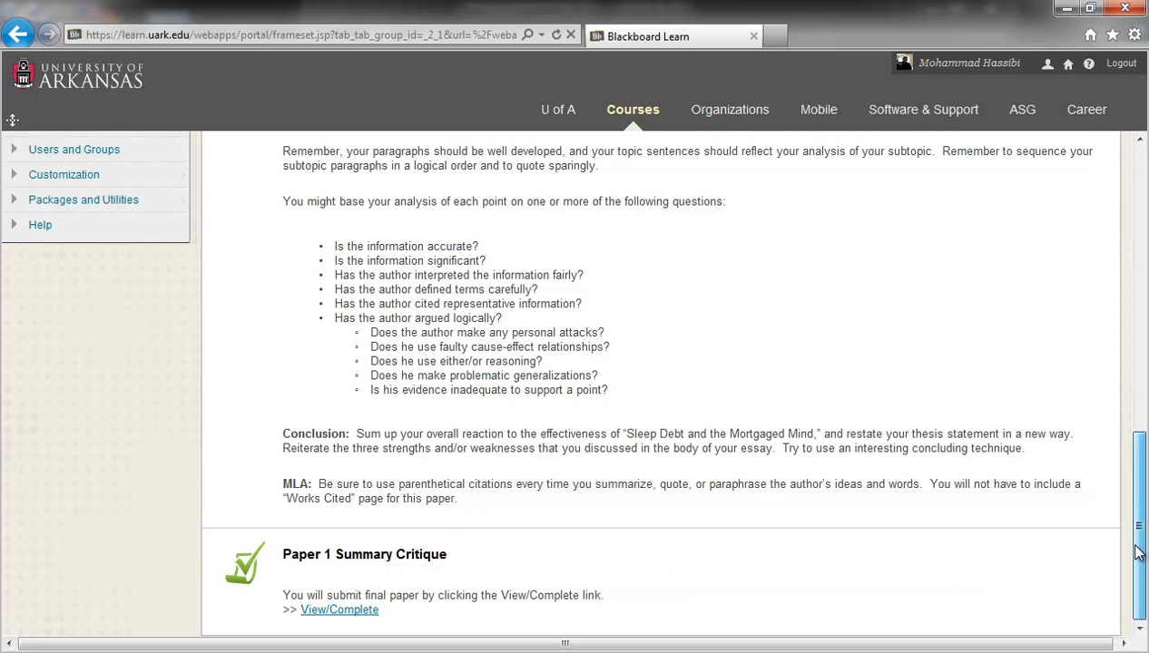
drag(1144, 605, 1144, 232)
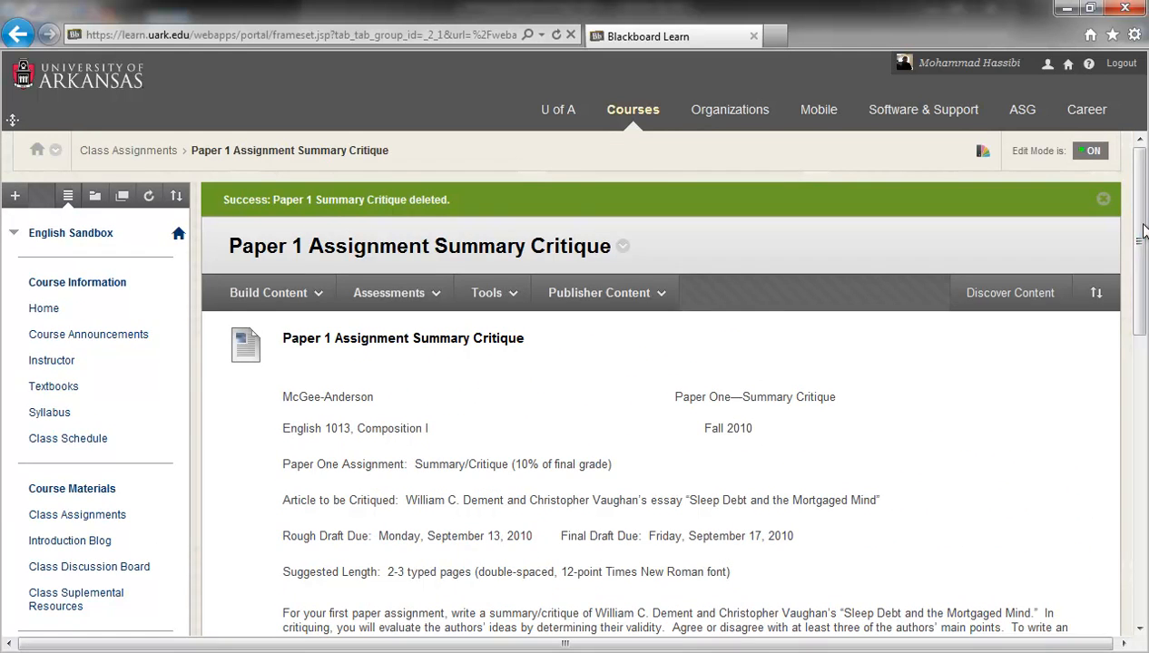
mouse_move(307, 292)
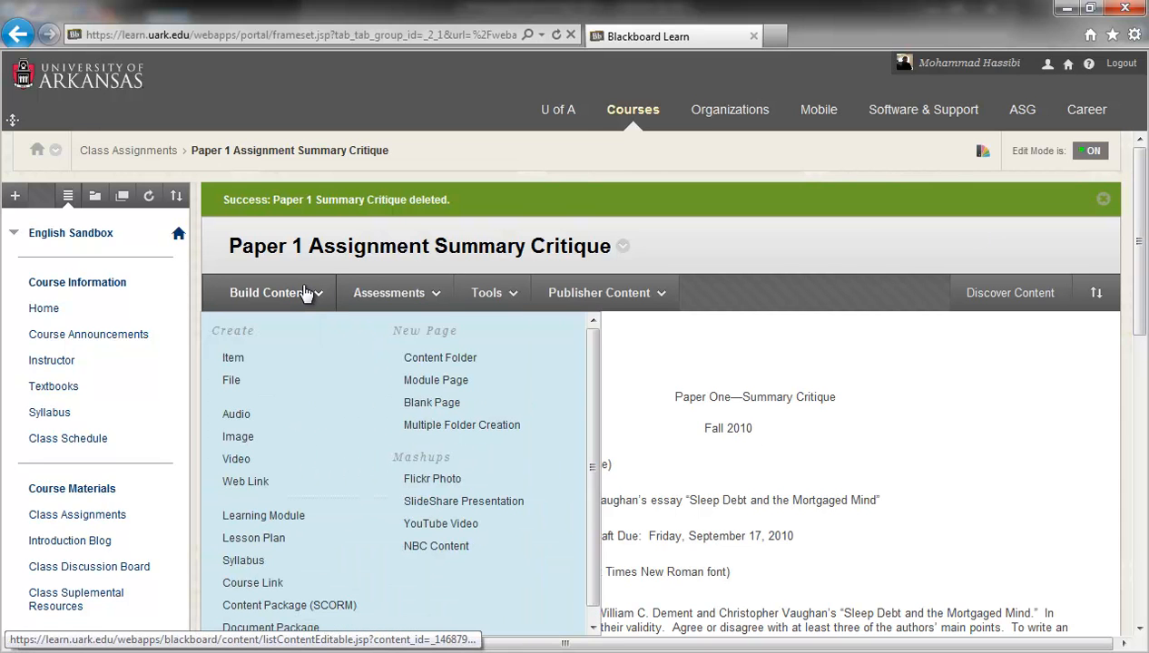
click(235, 358)
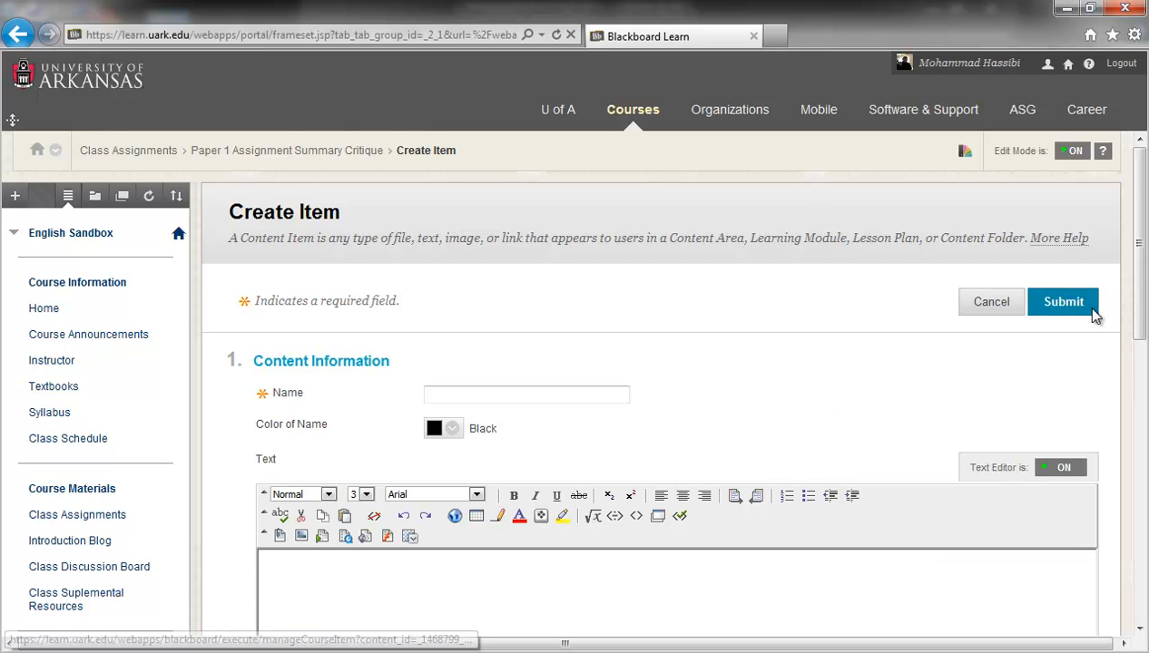
drag(1139, 285, 1141, 332)
click(462, 296)
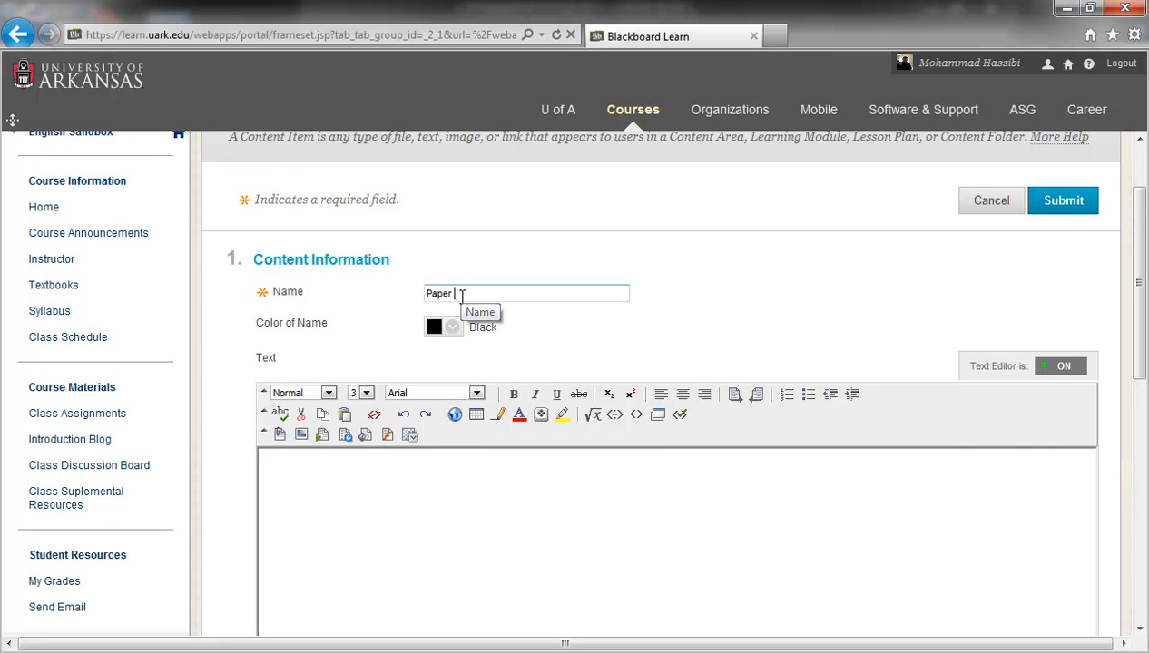
text(Paper 1 grading)
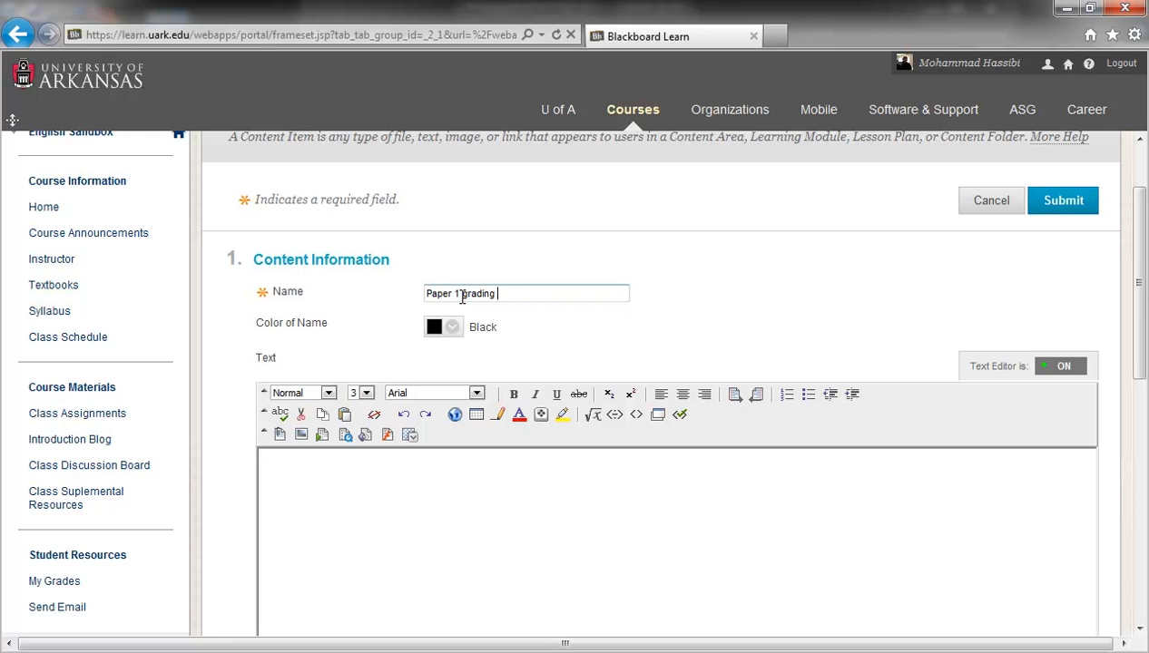
text( Rubric)
scroll(521, 394, down, 3)
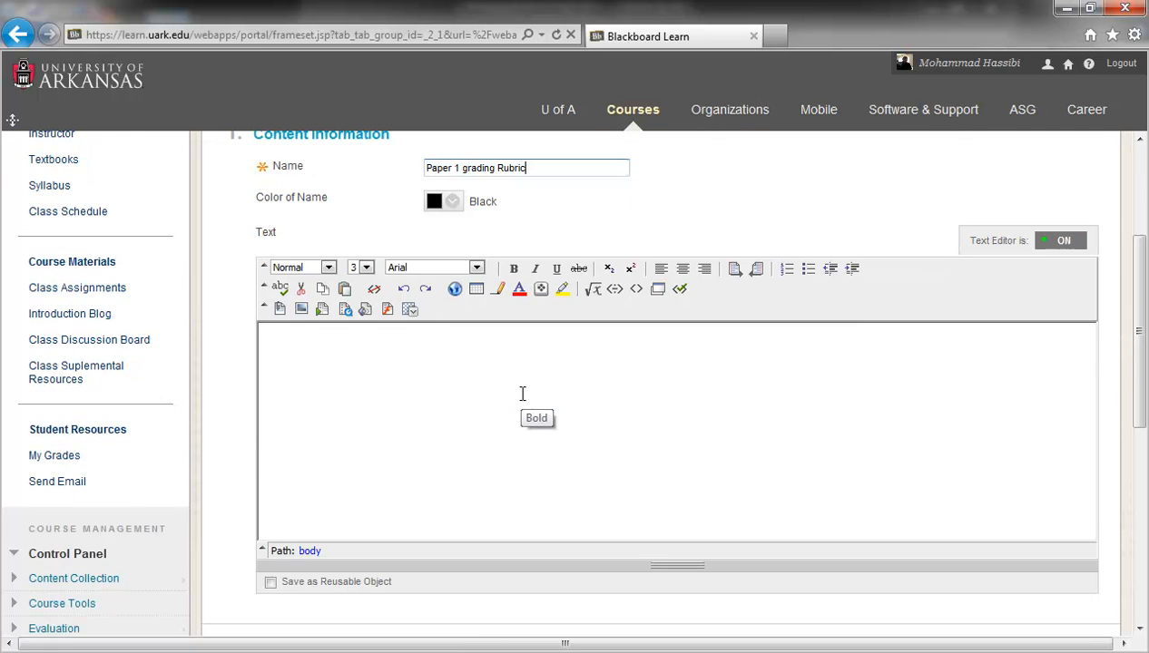
- Attach the "English 102 Grading Rubric" document from the Bb files folder on the computer's desktop to the item
click(381, 369)
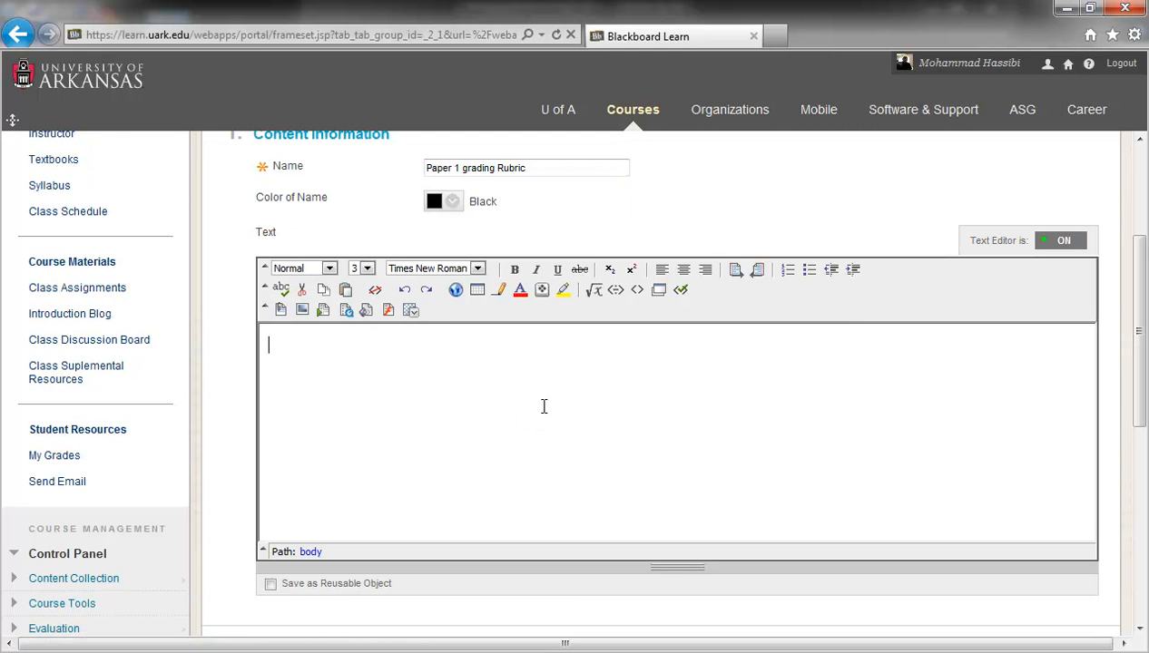
scroll(543, 408, down, 5)
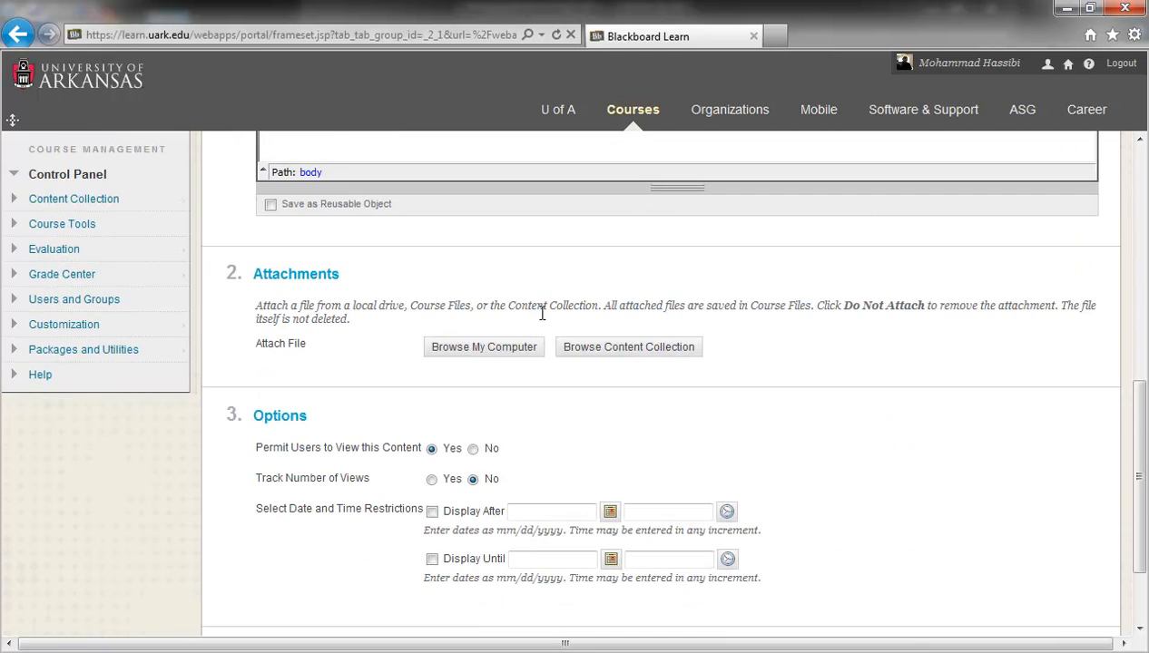
scroll(543, 367, up, 5)
scroll(536, 304, down, 5)
click(490, 348)
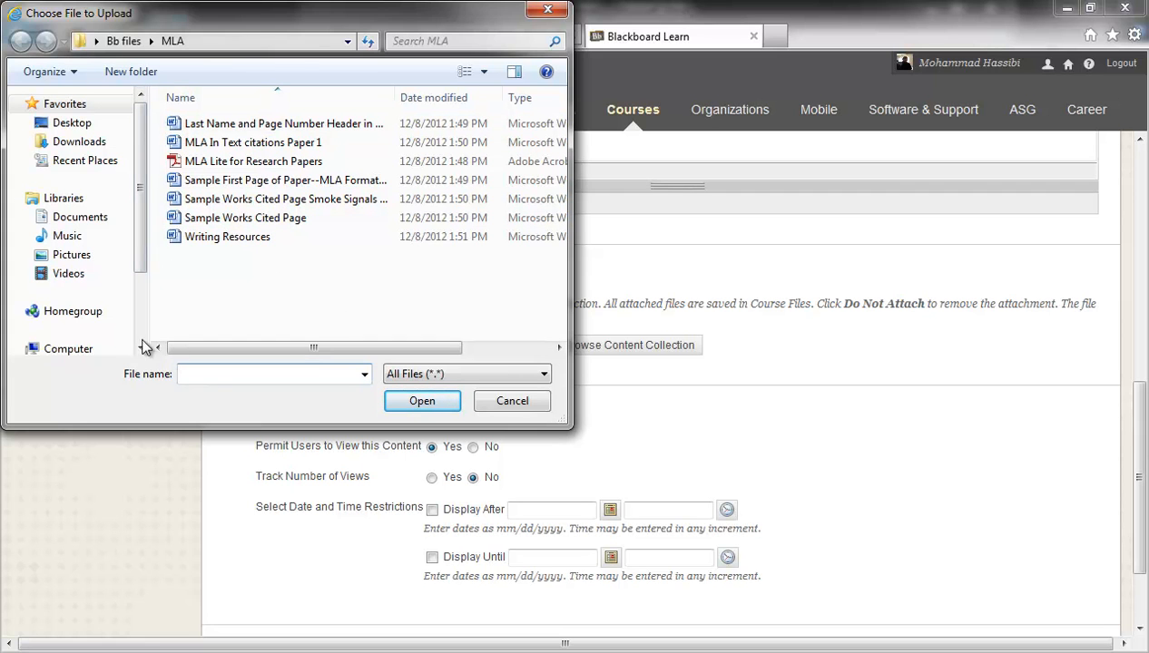
click(82, 125)
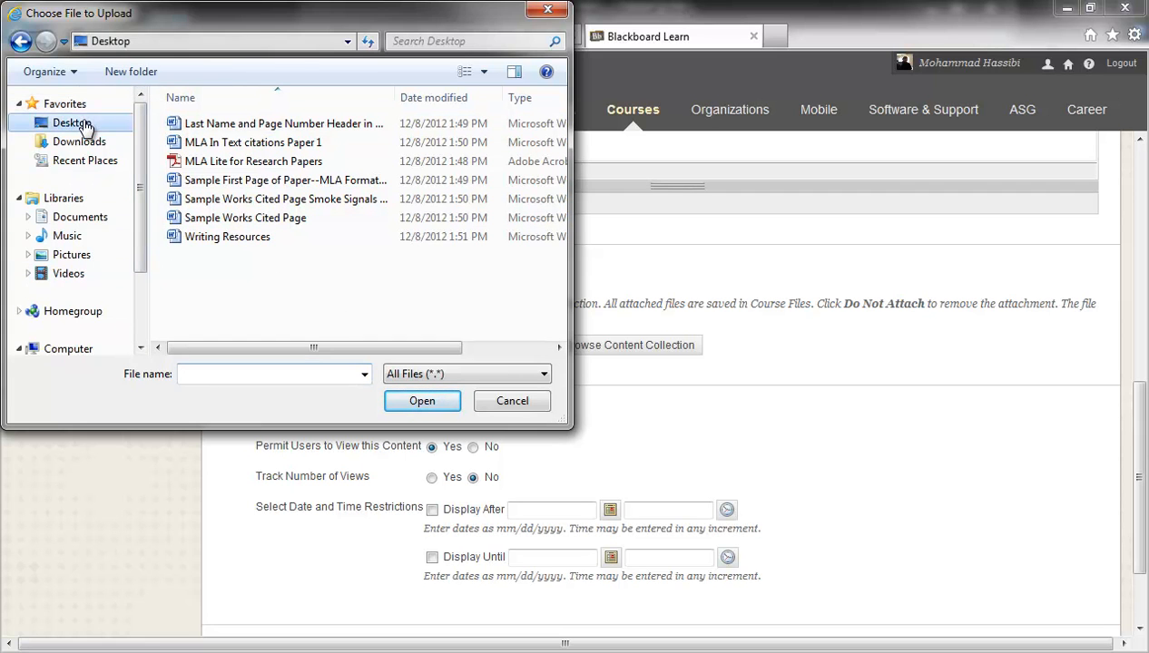
double_click(218, 331)
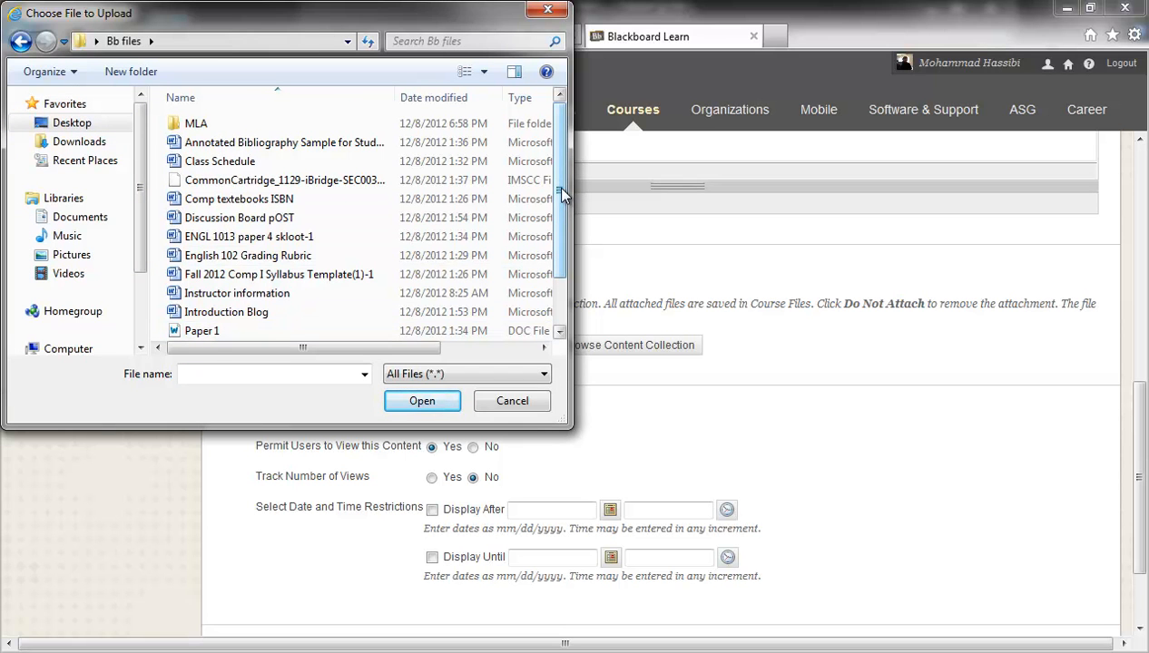
drag(559, 192, 562, 226)
click(246, 212)
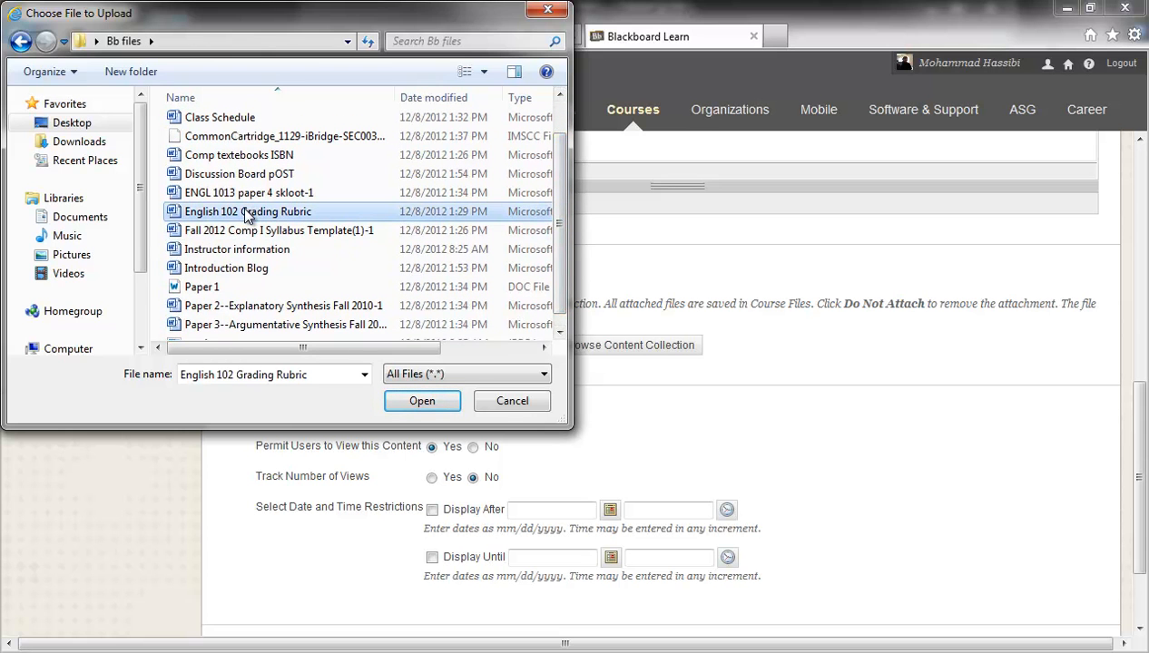
click(402, 397)
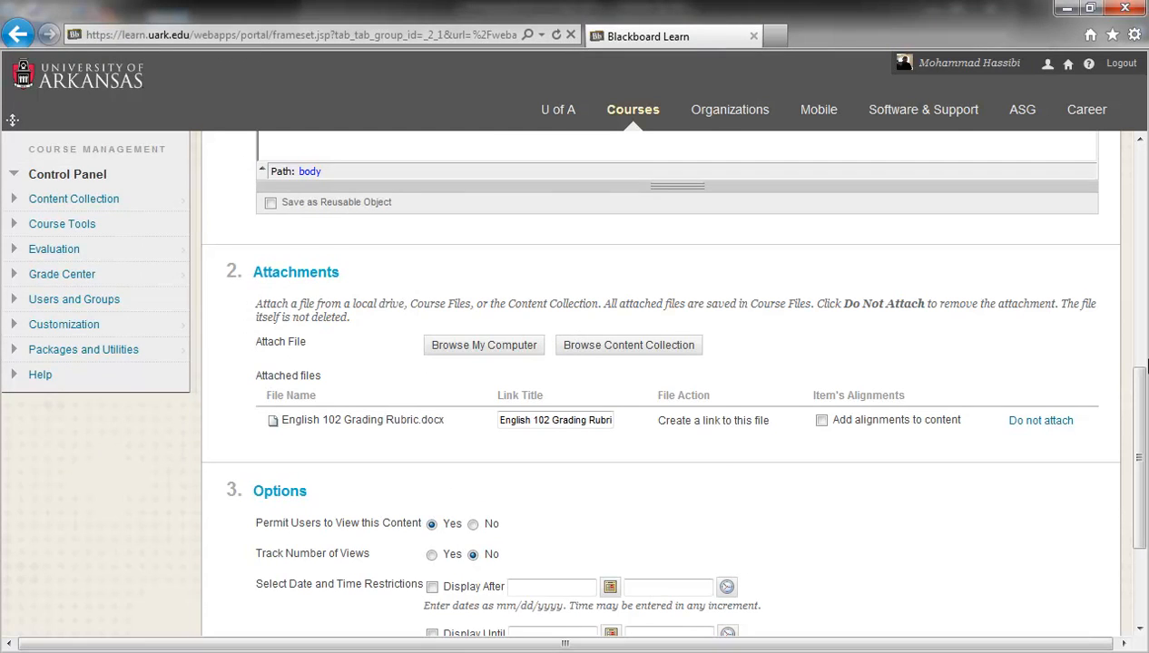
- Submit the grading rubric item with its default options and check it in the folder
drag(1134, 392, 1145, 470)
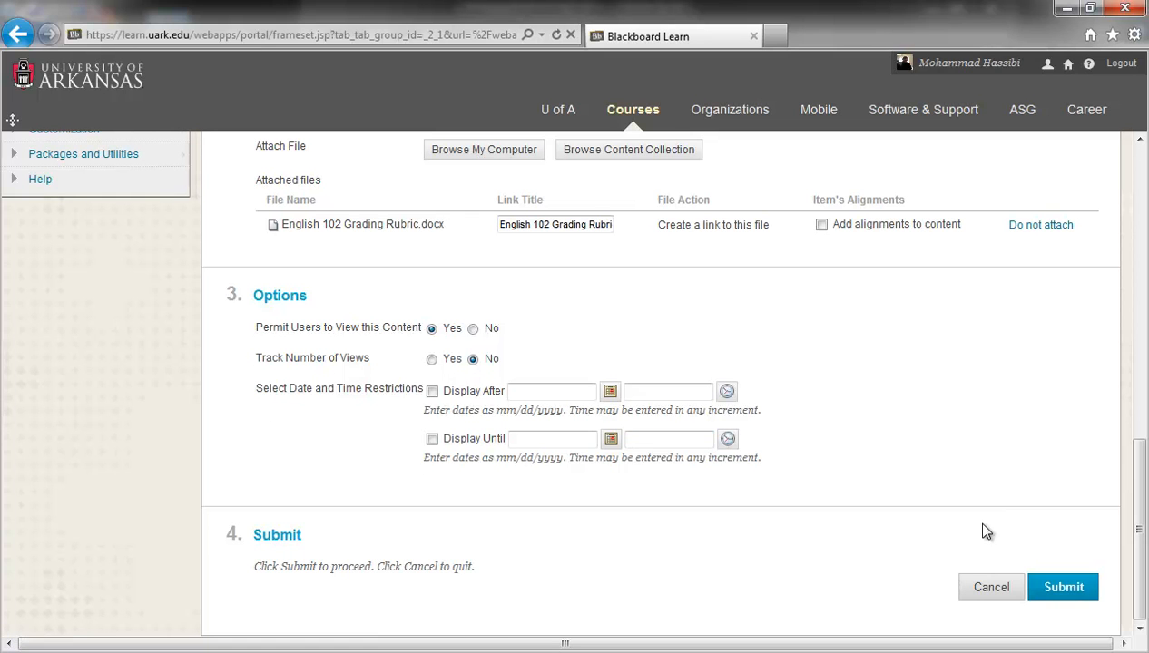
click(1064, 590)
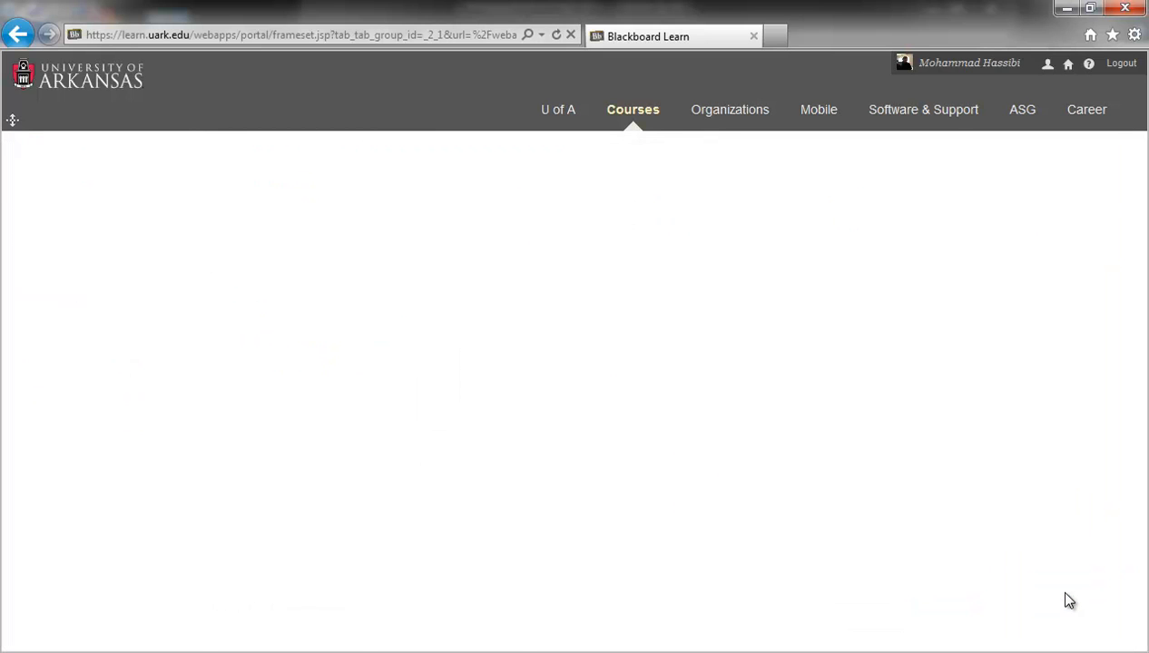
drag(1146, 314, 1145, 587)
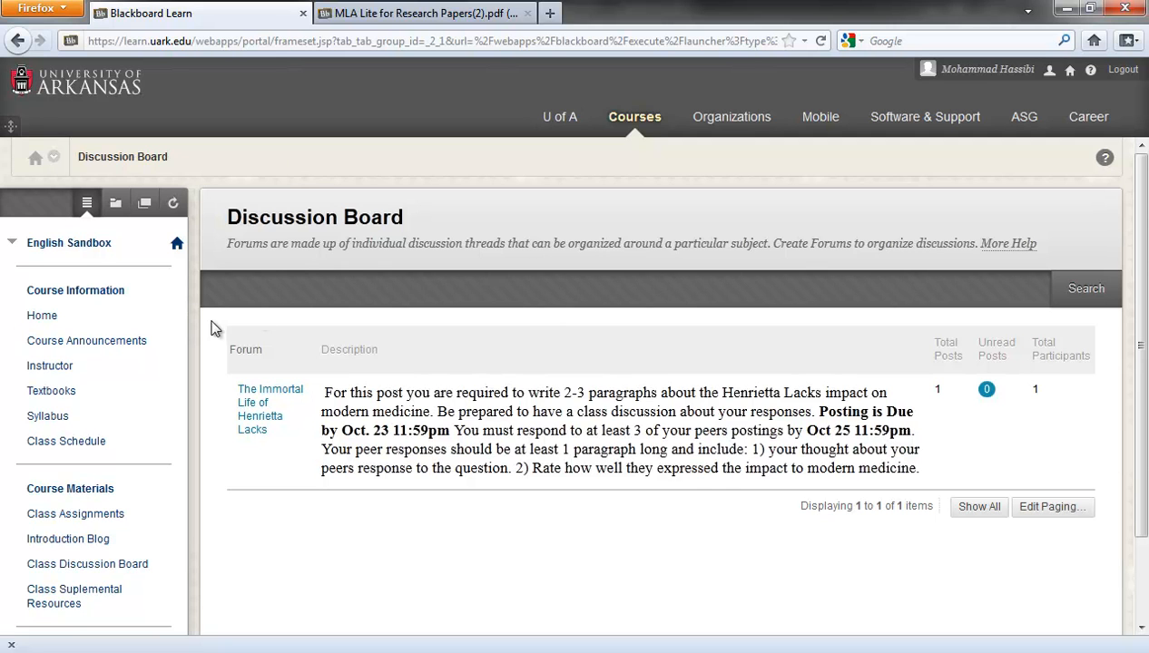
- In the student's Firefox session, go to the course home, open the Paper 1 folder under Class Assignments and review its contents
click(177, 246)
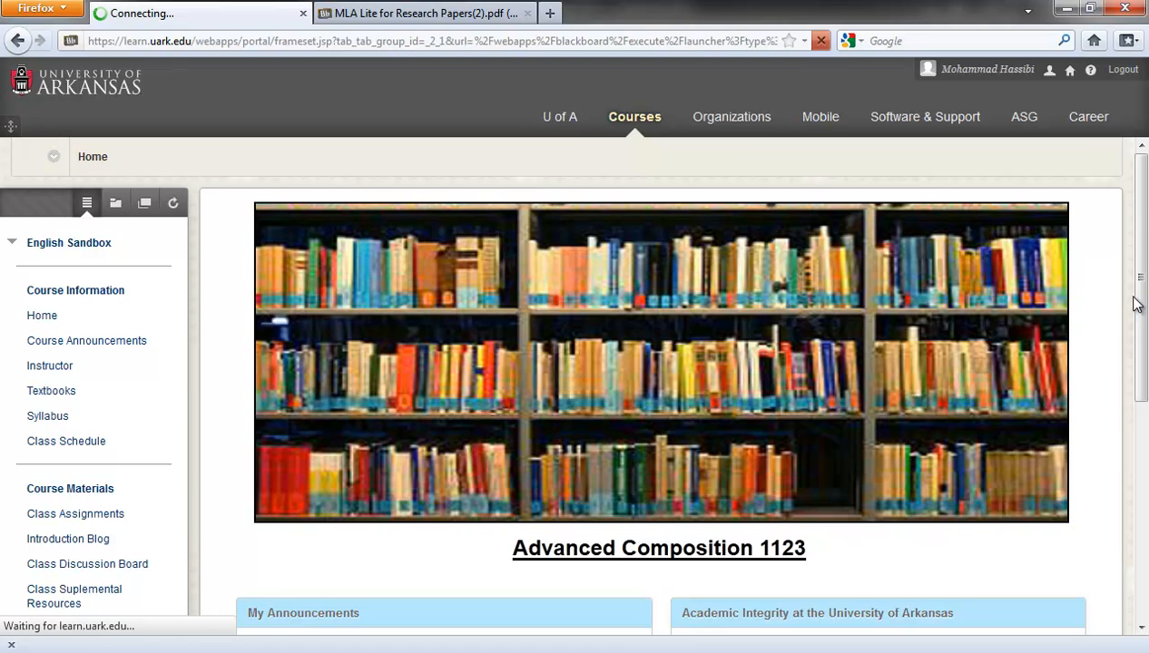
scroll(1146, 335, down, 1)
scroll(1146, 335, down, 2)
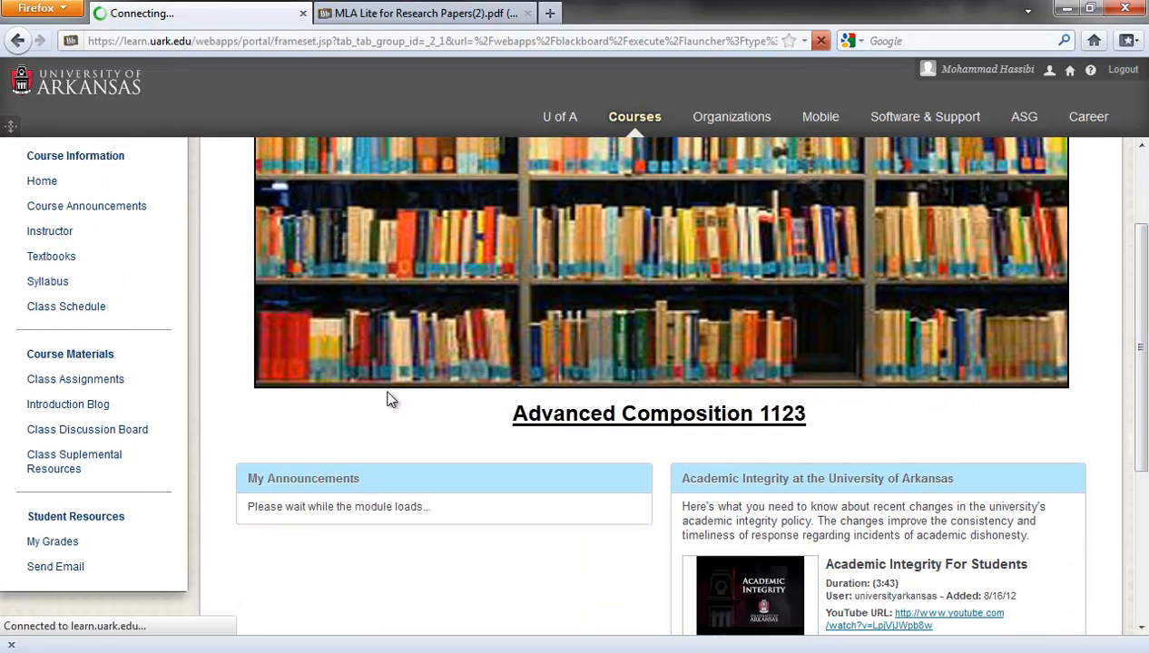
click(76, 381)
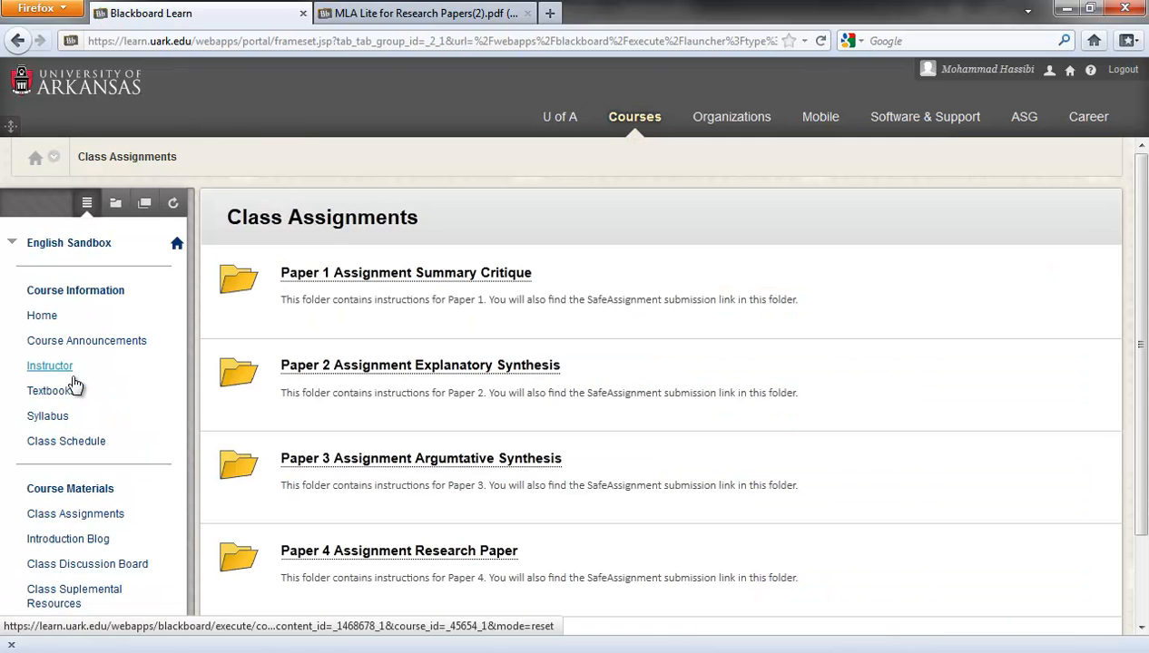
click(333, 275)
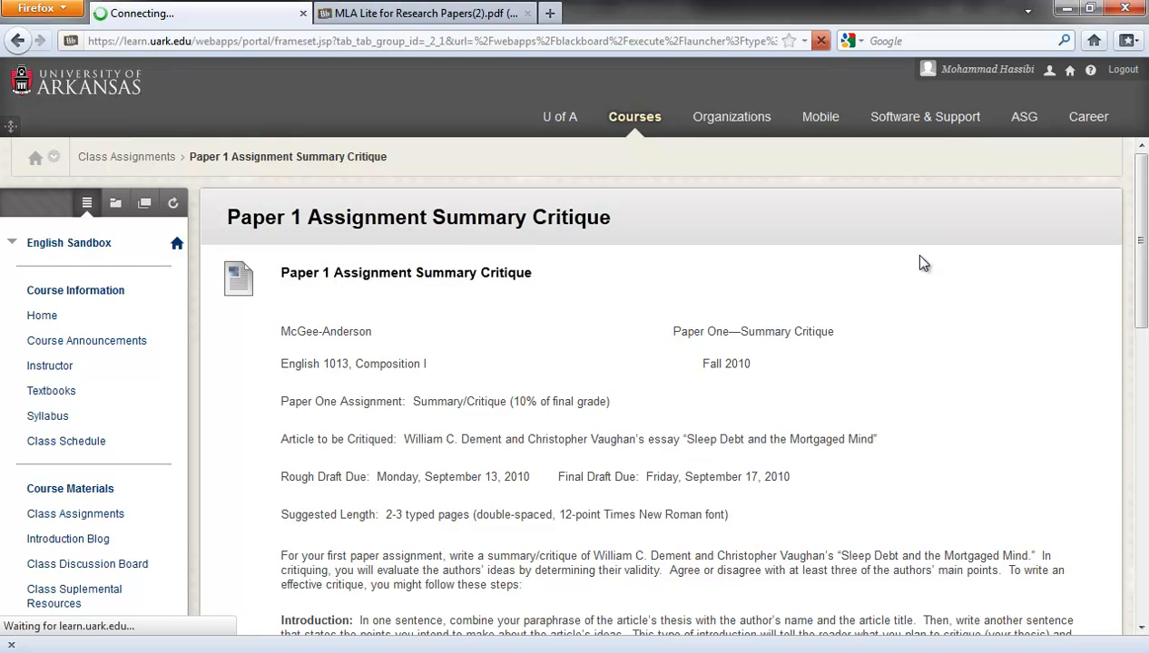
drag(1142, 238, 1145, 531)
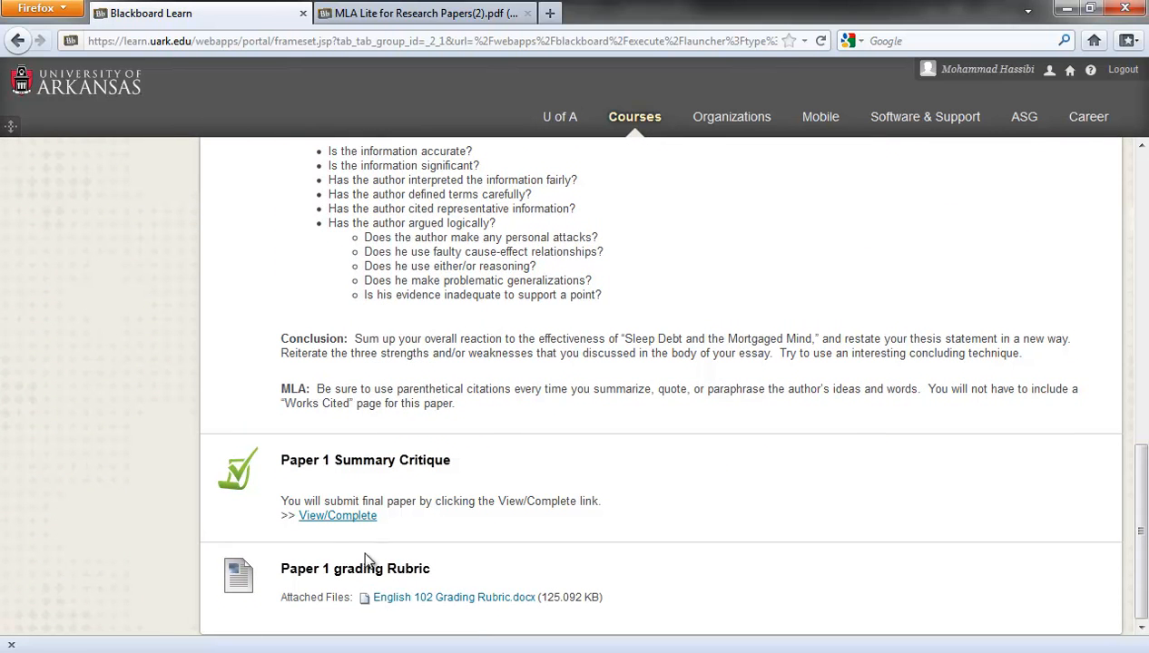
- Test the attached English 102 Grading Rubric link as a student, cancel the download, and return to the instructor's Internet Explorer window
click(447, 599)
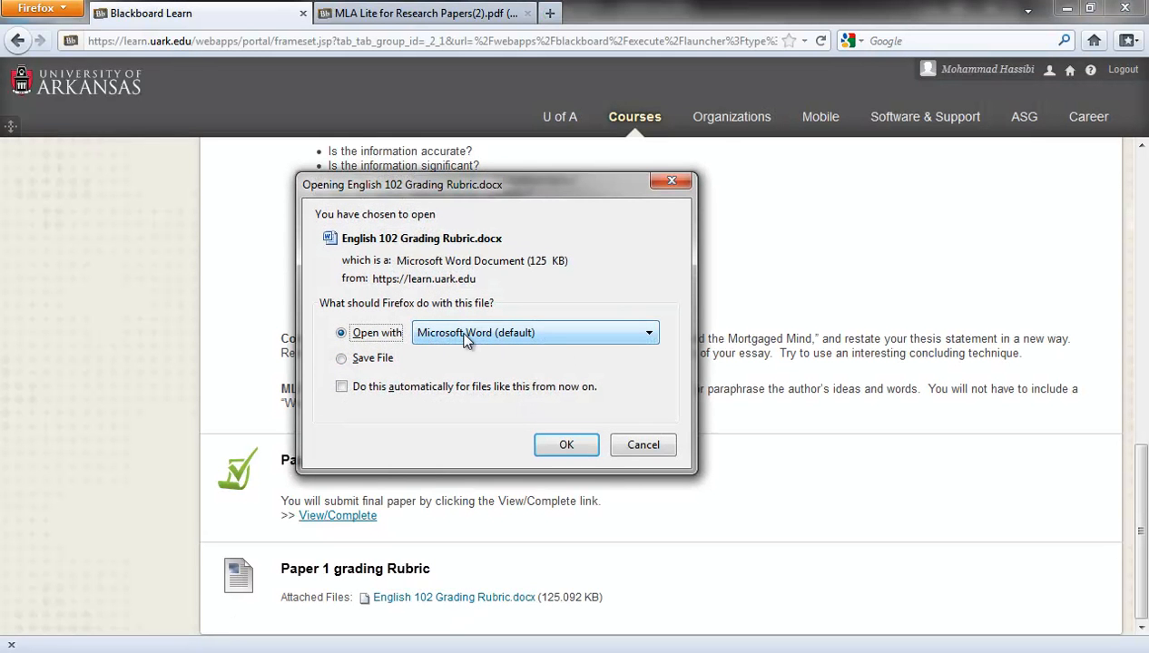
click(637, 449)
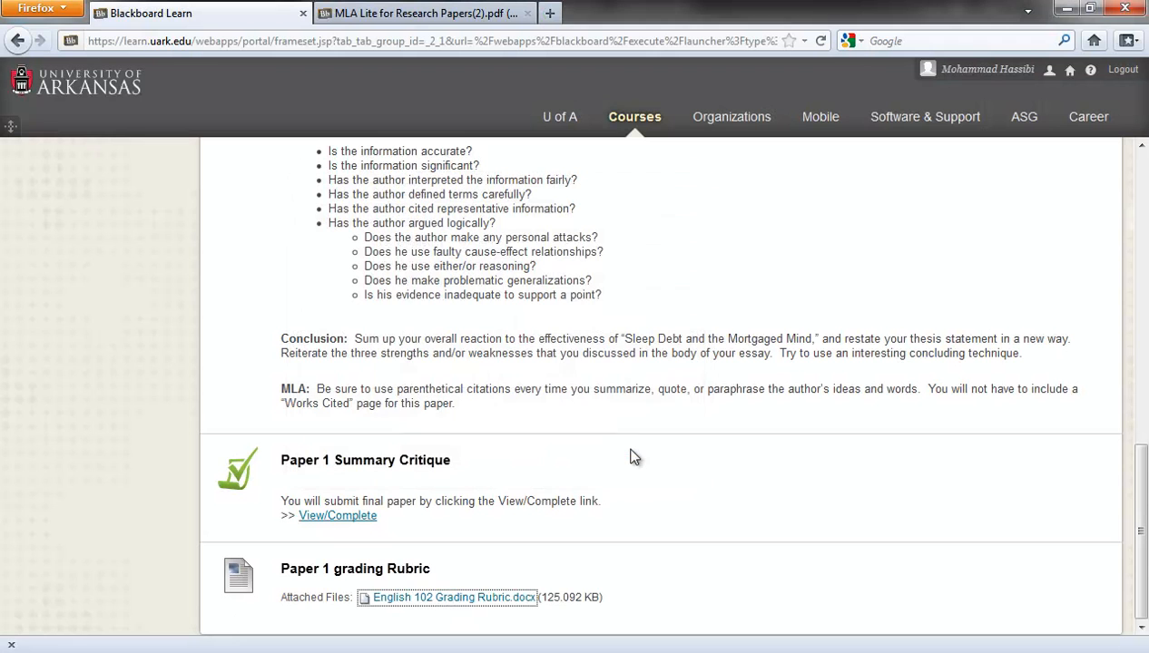
drag(1134, 453, 1141, 390)
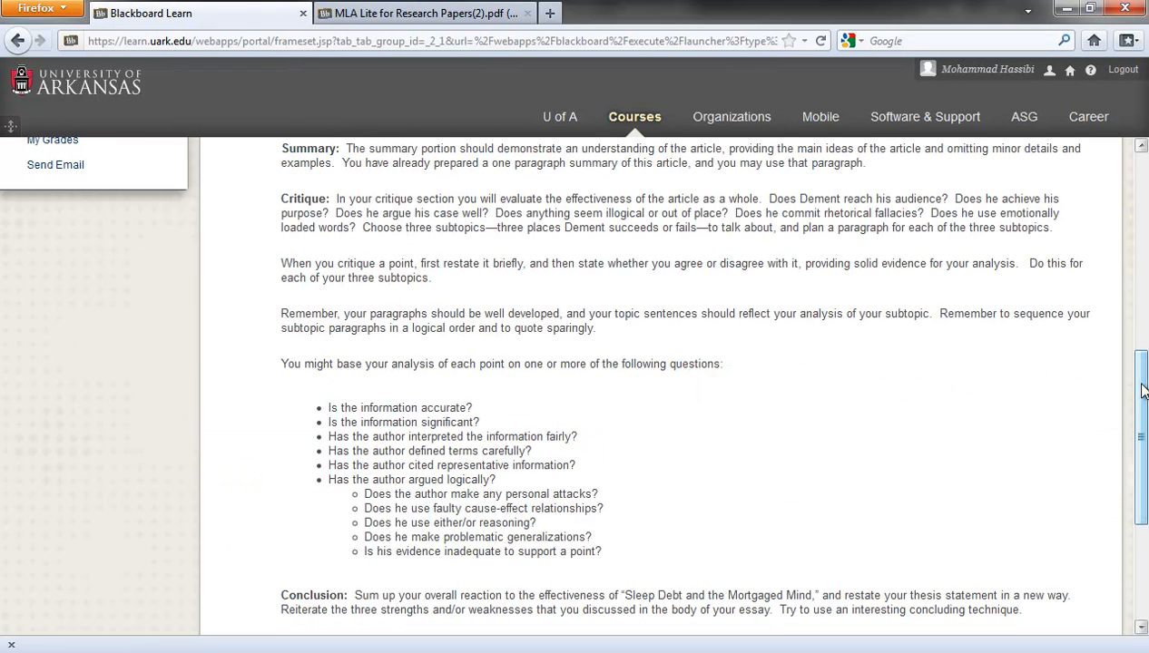
click(293, 650)
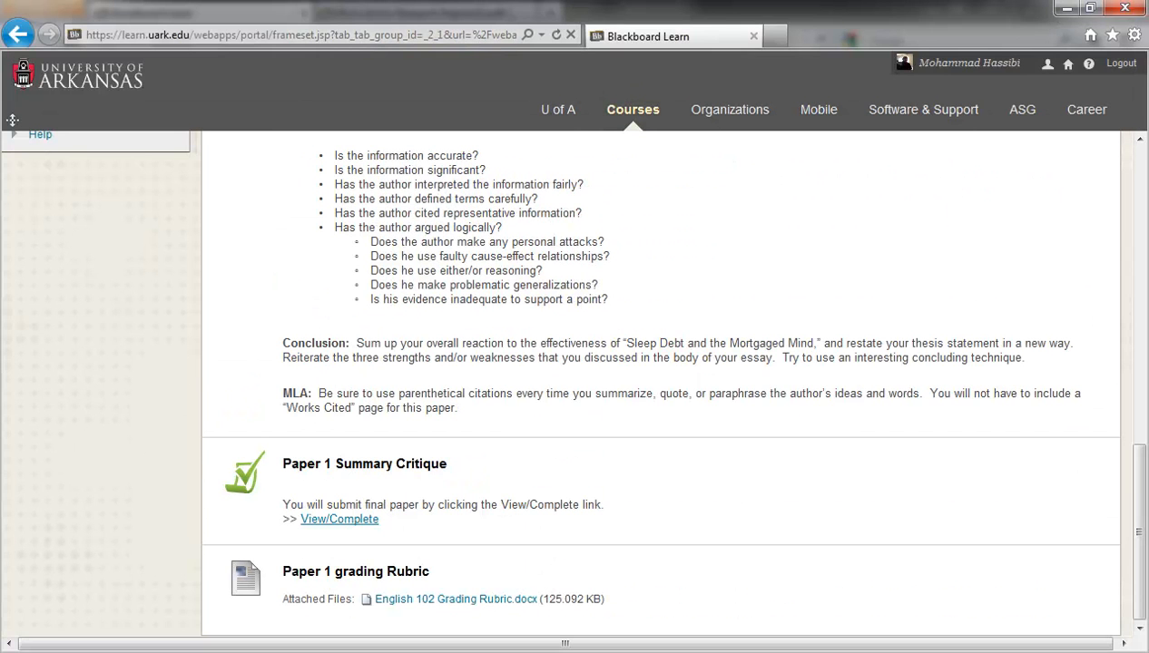
- Return to Class Assignments and open the Paper 2 Assignment Explanatory Synthesis folder
scroll(785, 491, down, 5)
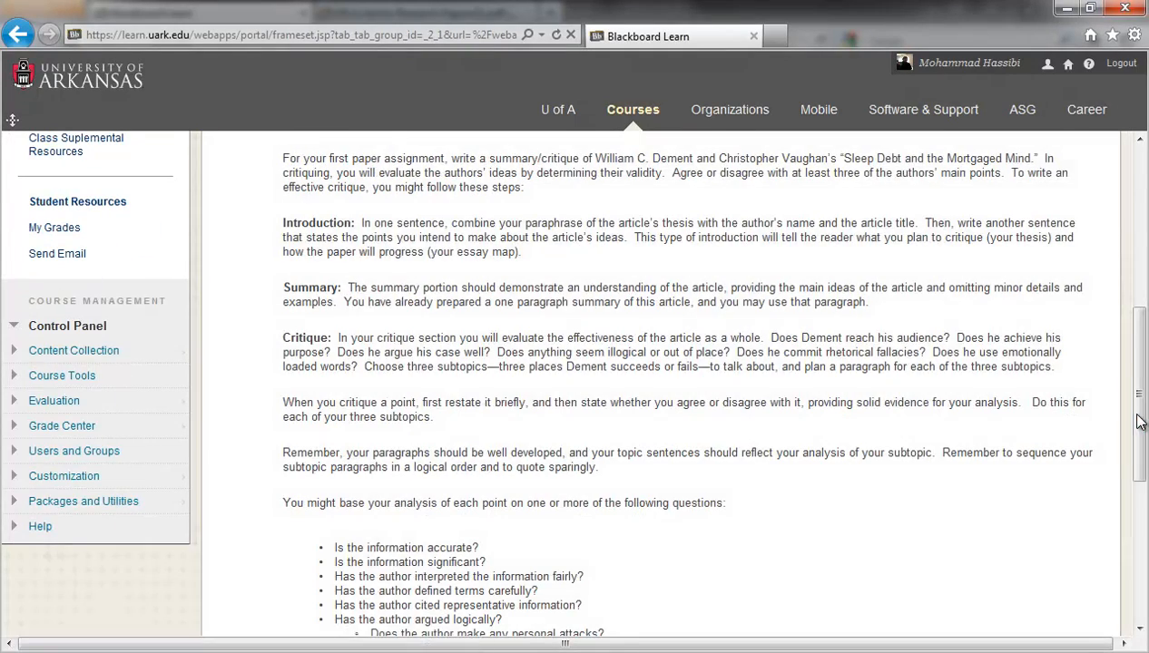
drag(1136, 414, 1141, 308)
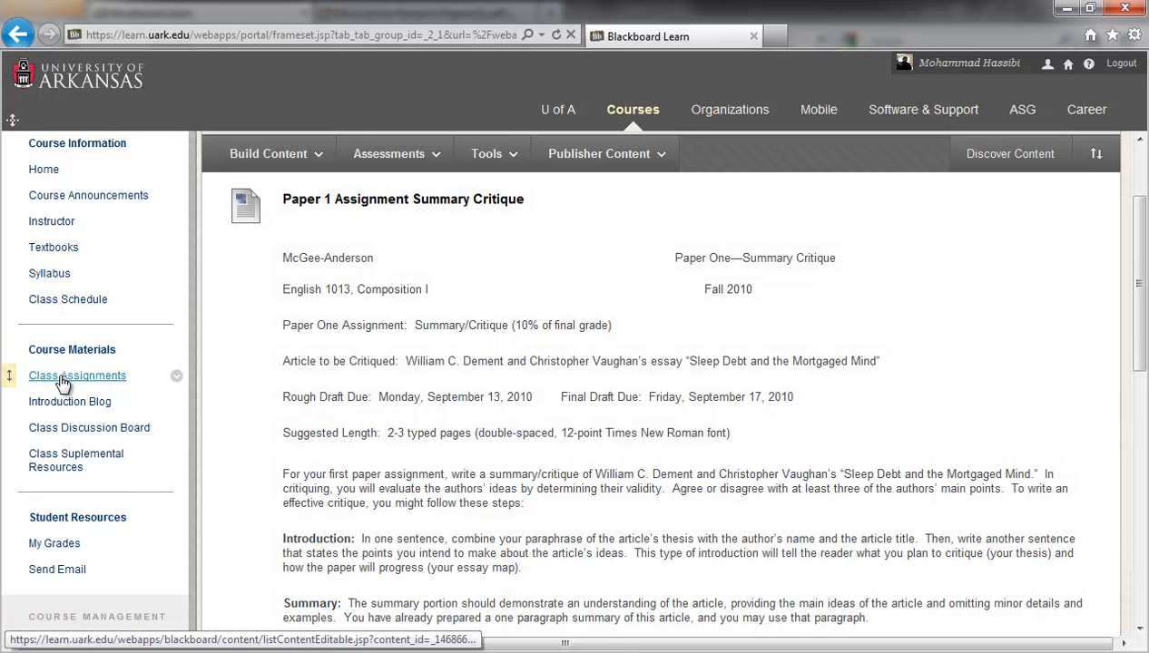
click(61, 383)
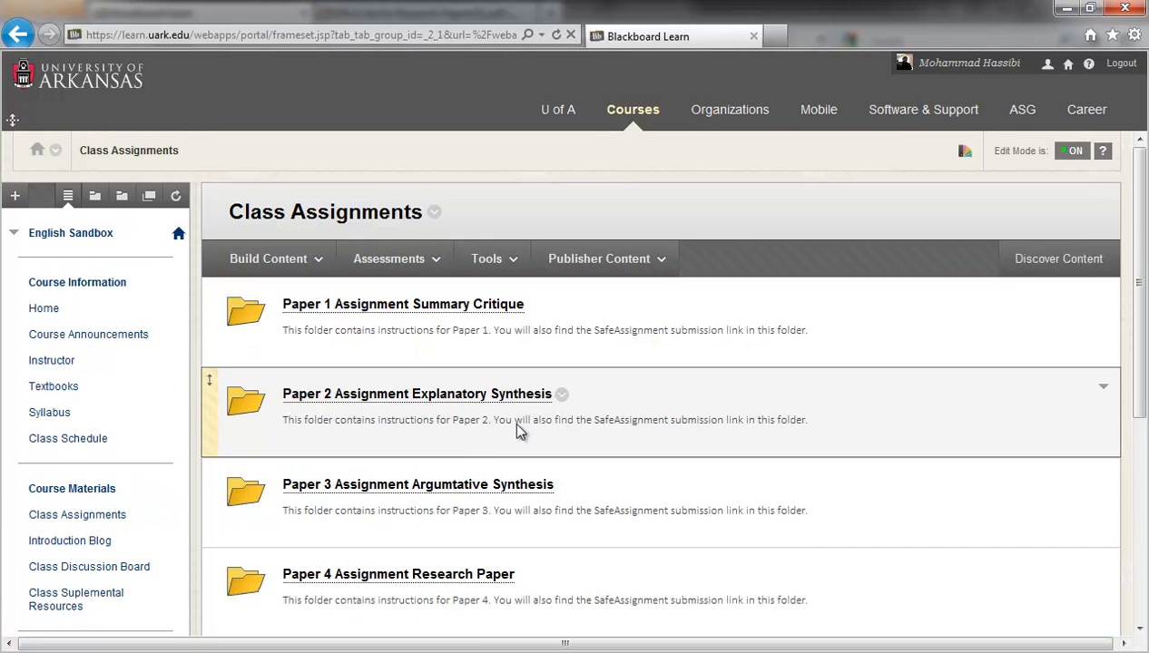
click(379, 401)
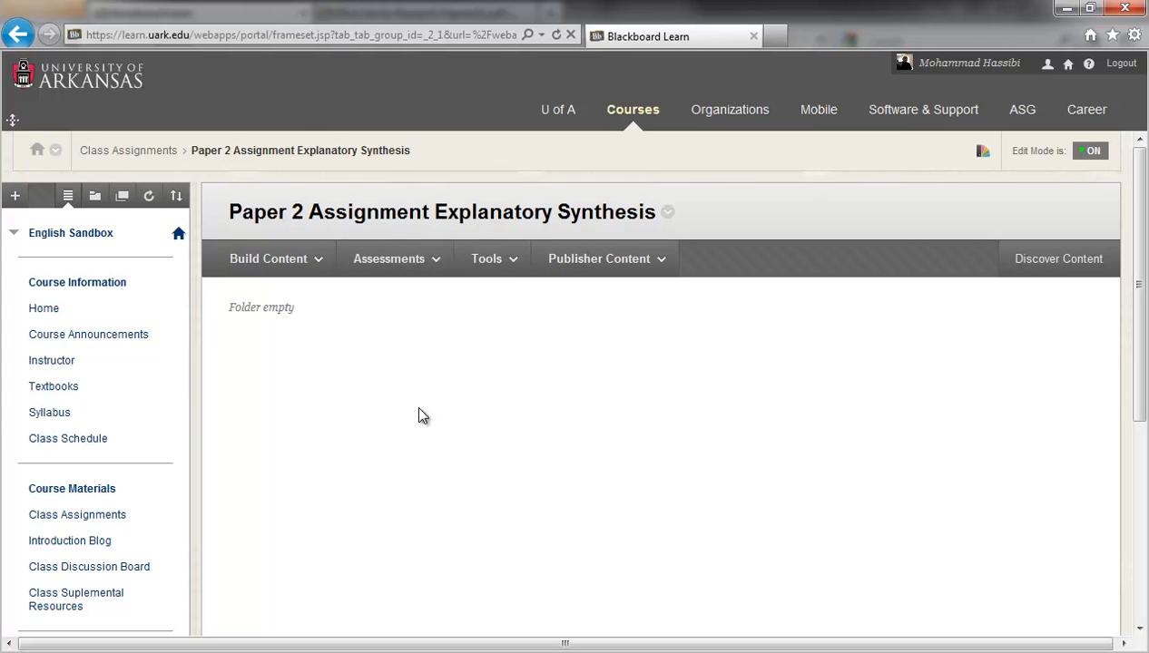
- Start a new content item in the folder and name it "Paper 2 Assignment Explanatory Synthesis"
click(316, 263)
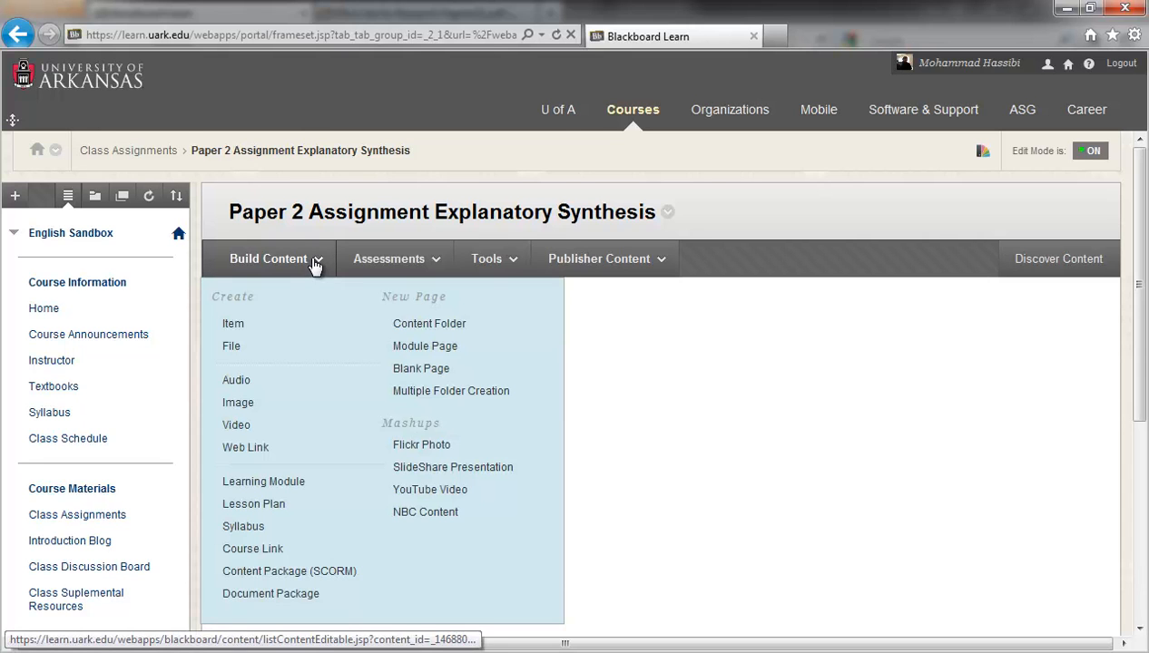
click(233, 325)
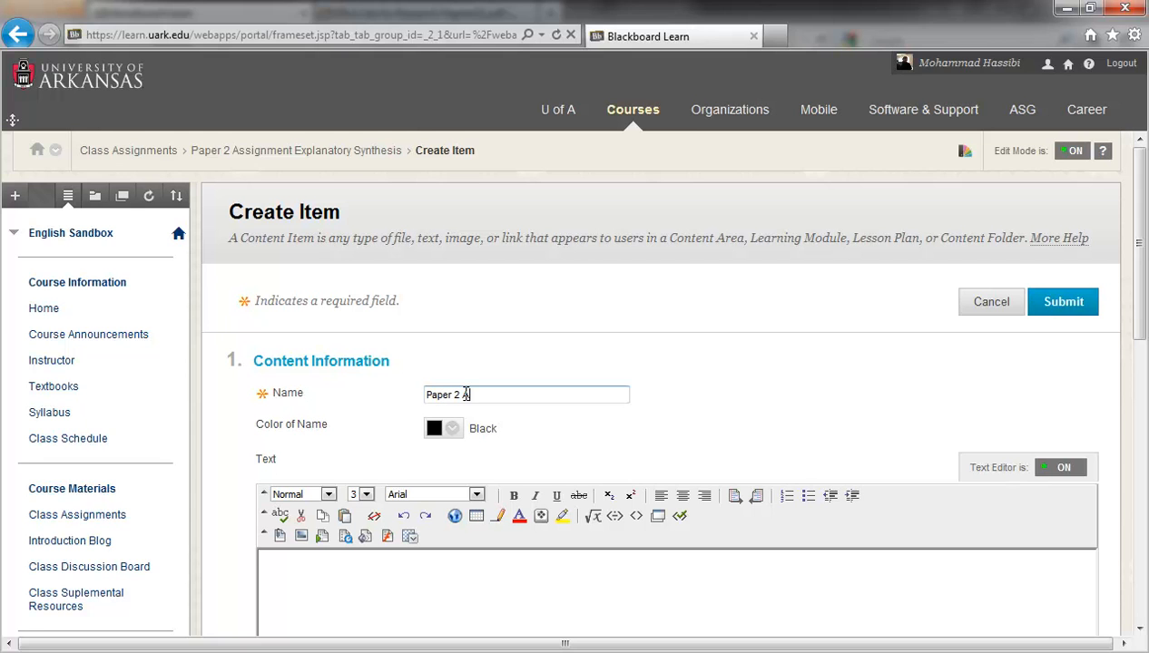
text(ment Explanatory Synthesis)
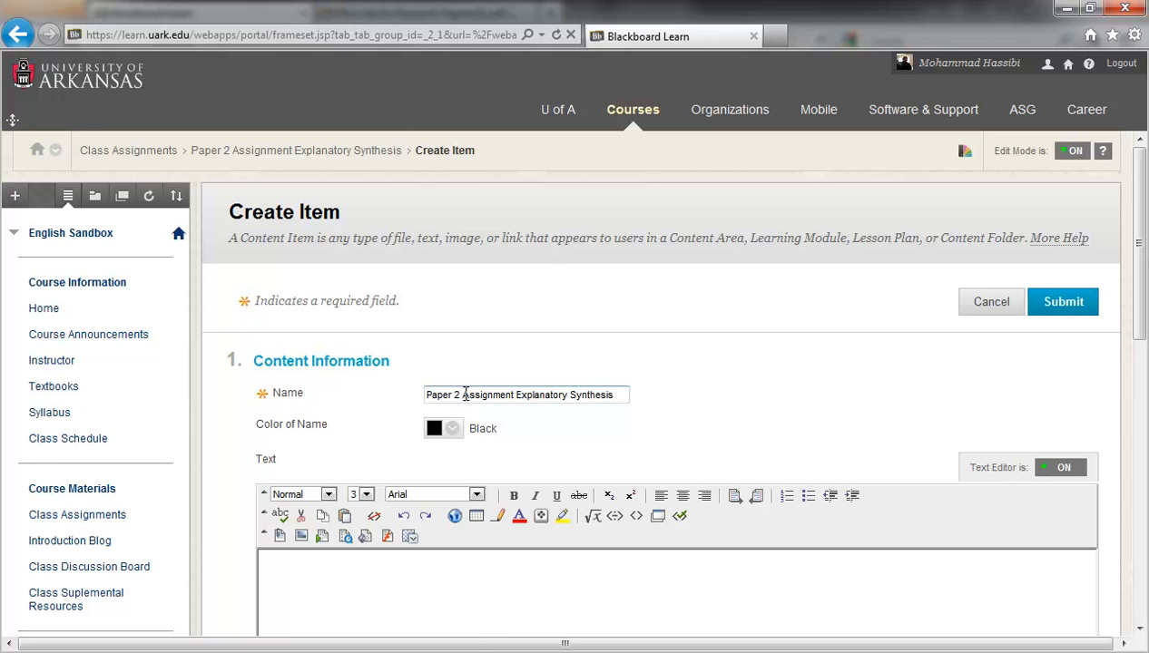
- Copy the entire text of the Word document "Paper 2--Explanatory Synthesis Fall 2010-1" and return to the Blackboard item form
click(341, 562)
scroll(339, 566, down, 2)
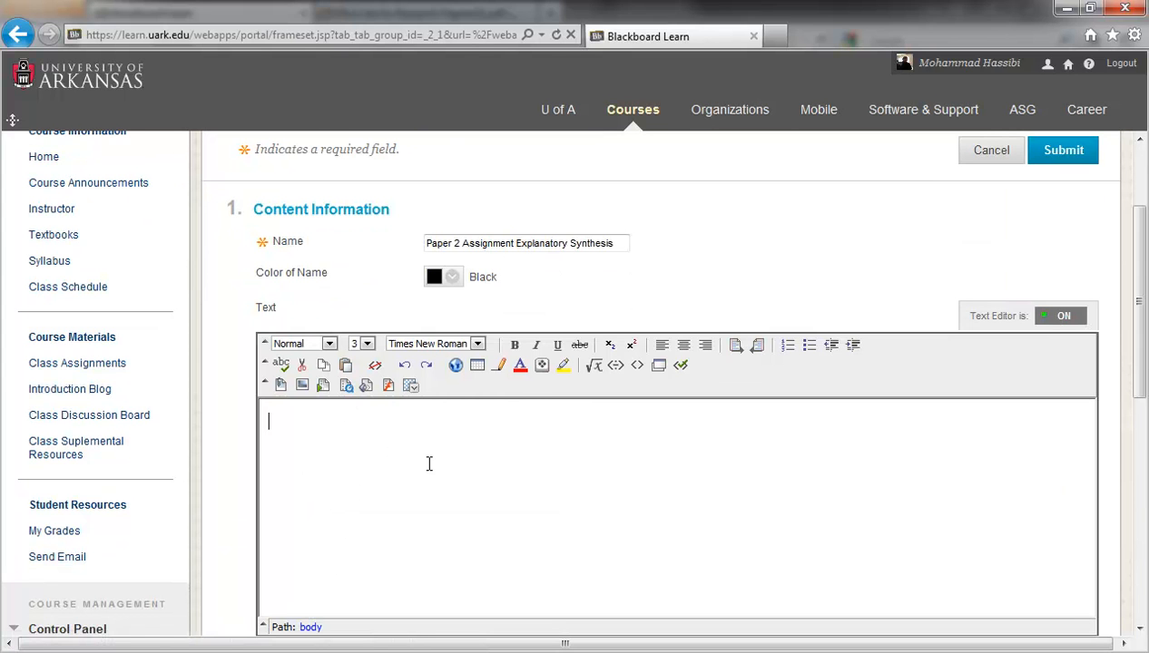
click(414, 652)
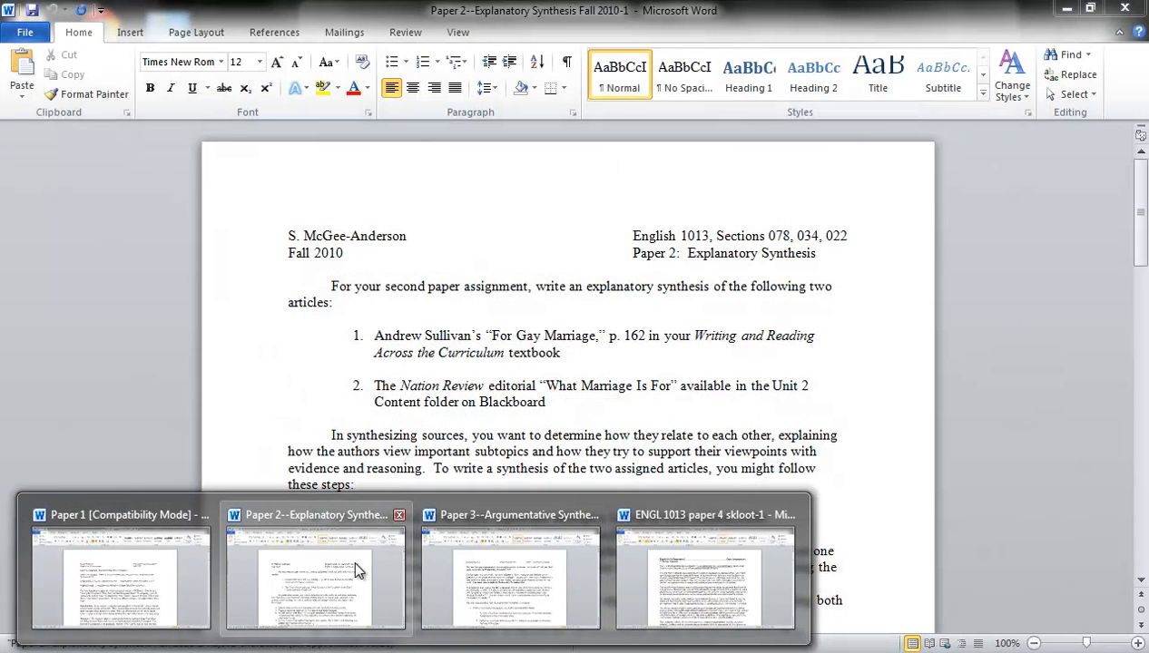
click(355, 566)
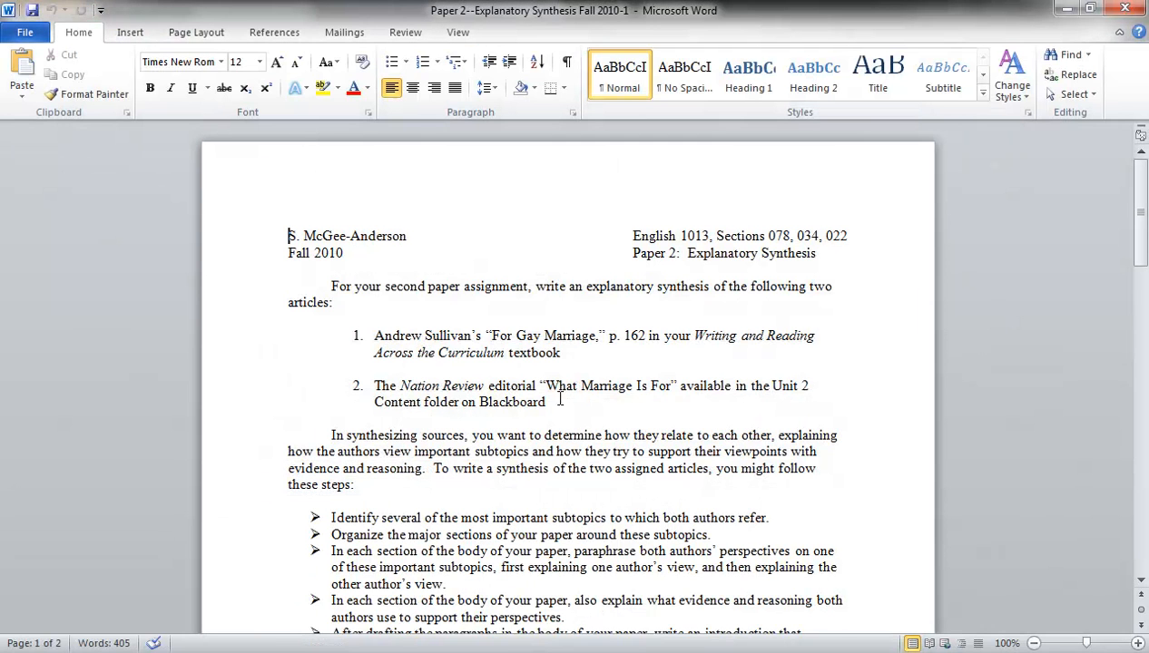
scroll(479, 306, down, 2)
scroll(481, 306, up, 2)
triple_click(277, 272)
right_click(415, 243)
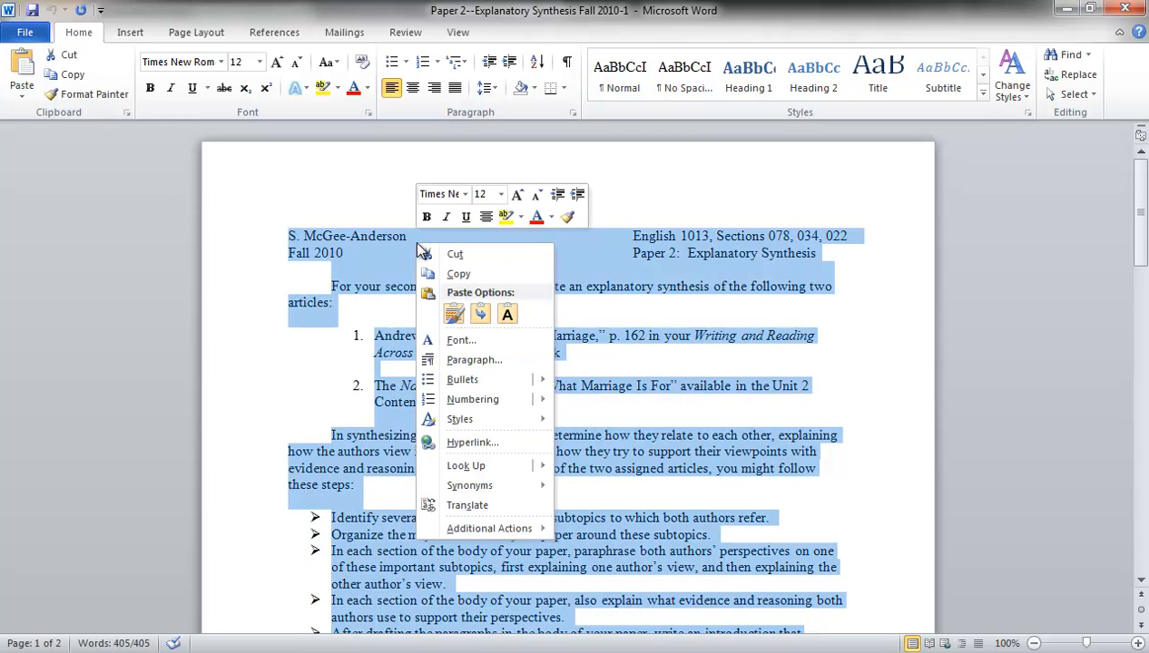
click(456, 273)
key(alt+Tab)
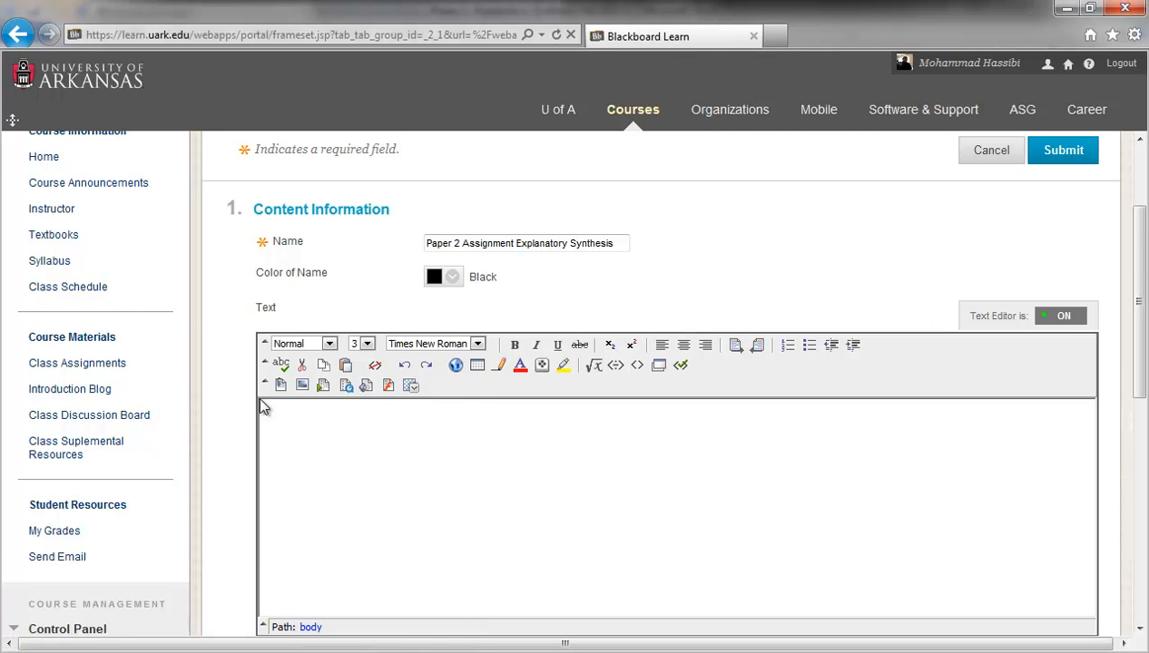
- Insert the copied instructions into the item's text with the Paste from Word mashup, allowing clipboard access
click(410, 390)
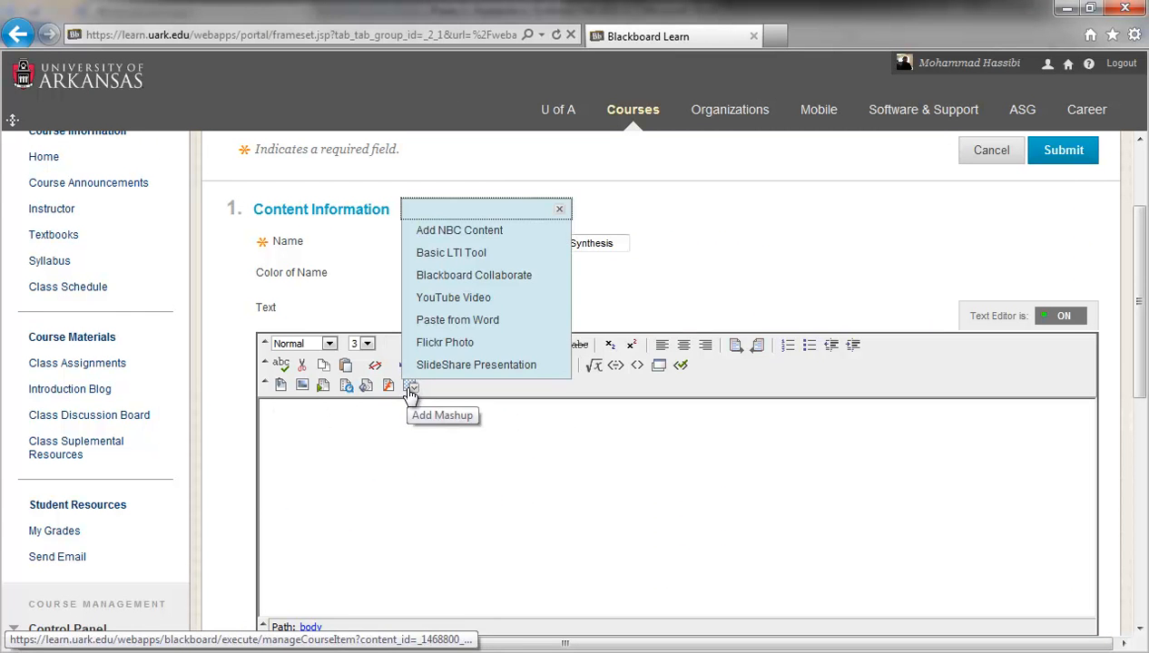
click(425, 323)
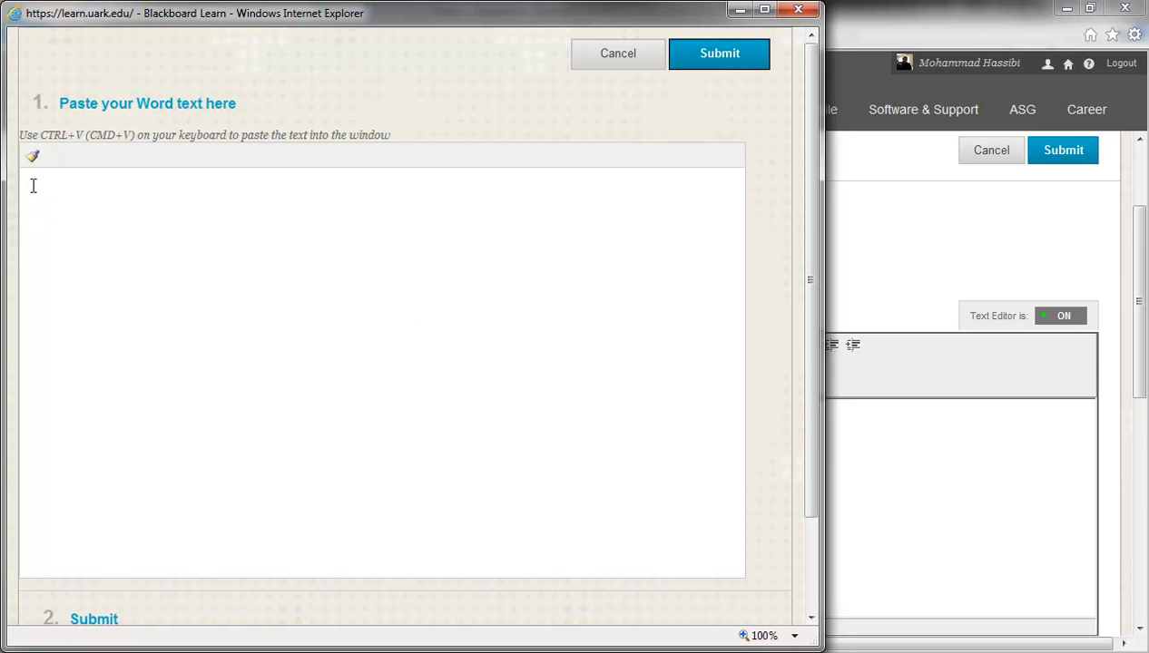
click(30, 183)
key(ctrl+v)
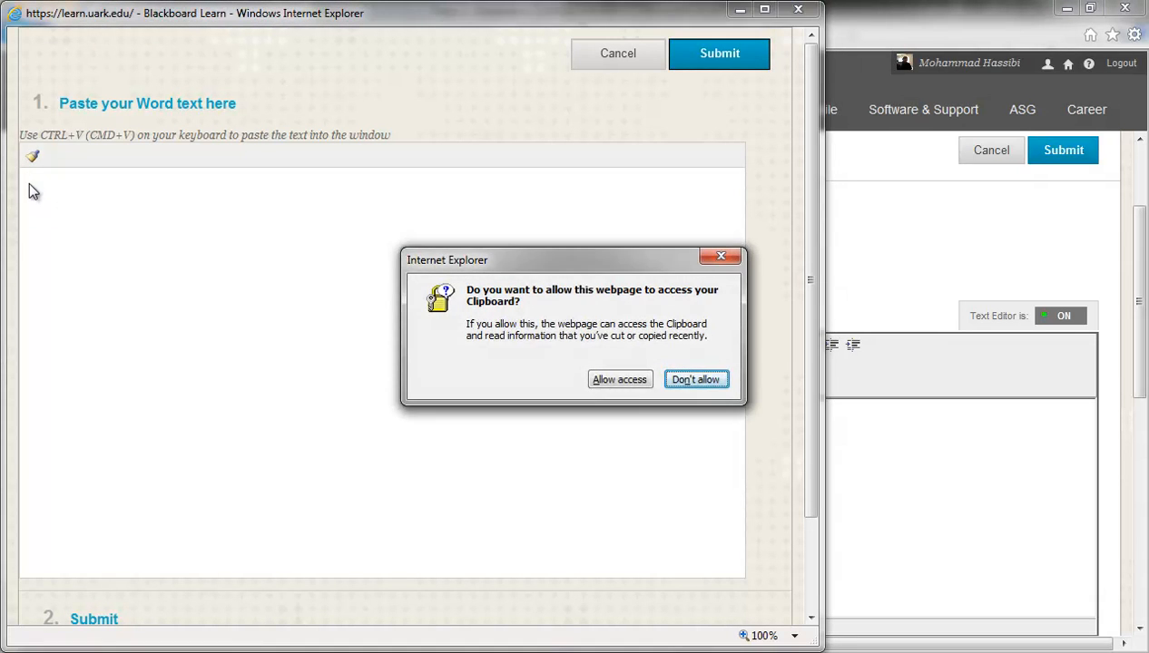
click(617, 381)
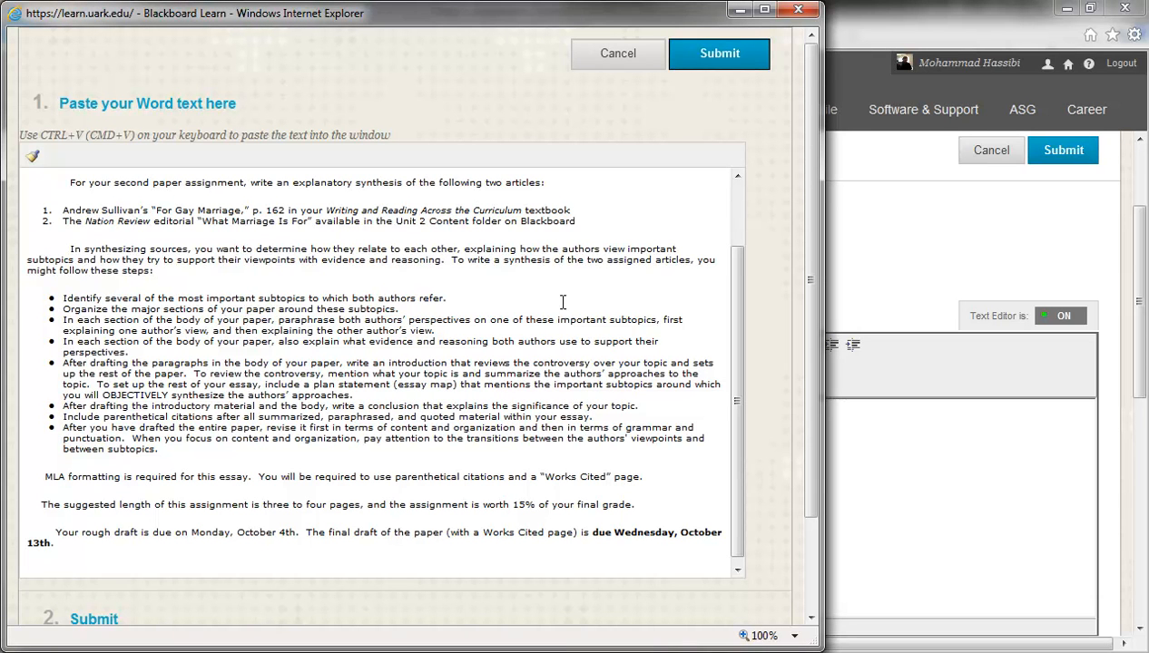
click(720, 53)
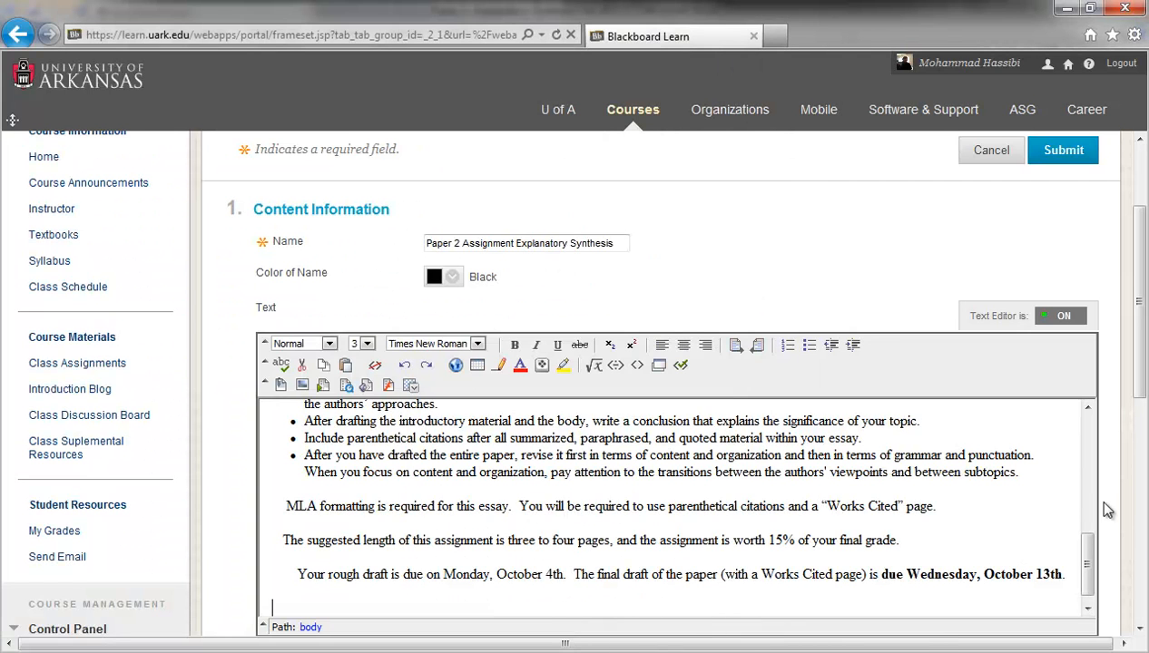
- Review the pasted Paper 2 instructions, submit the item with its default options and check it in the folder
drag(1089, 550, 1088, 408)
right_click(1088, 394)
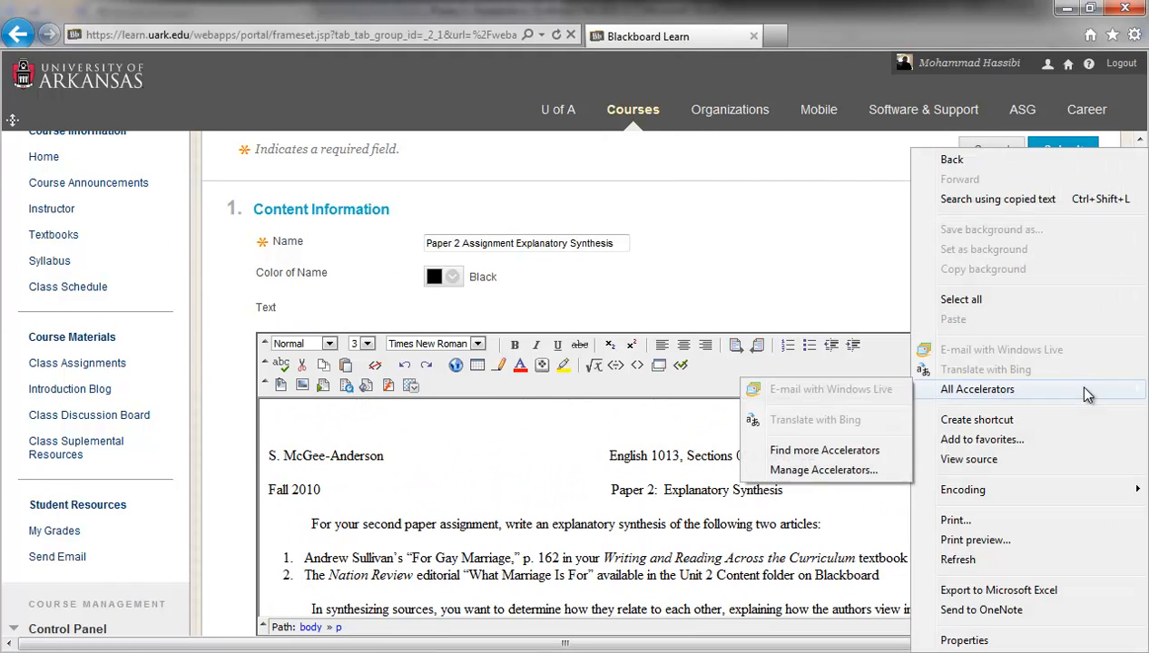
click(853, 494)
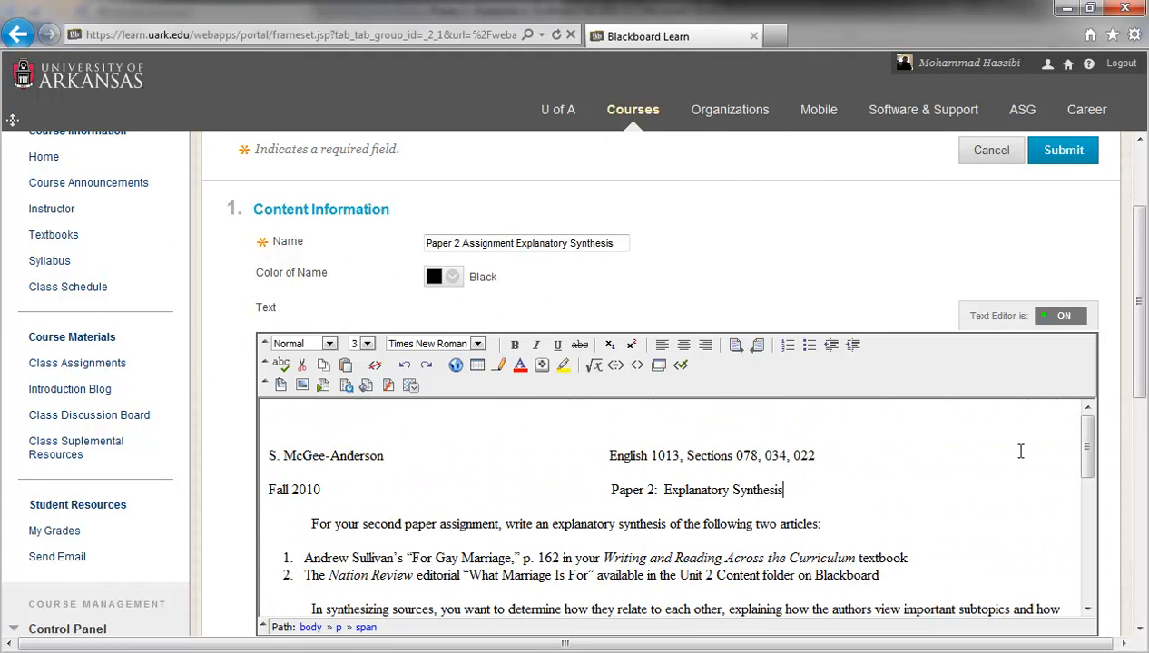
drag(1087, 449, 1102, 597)
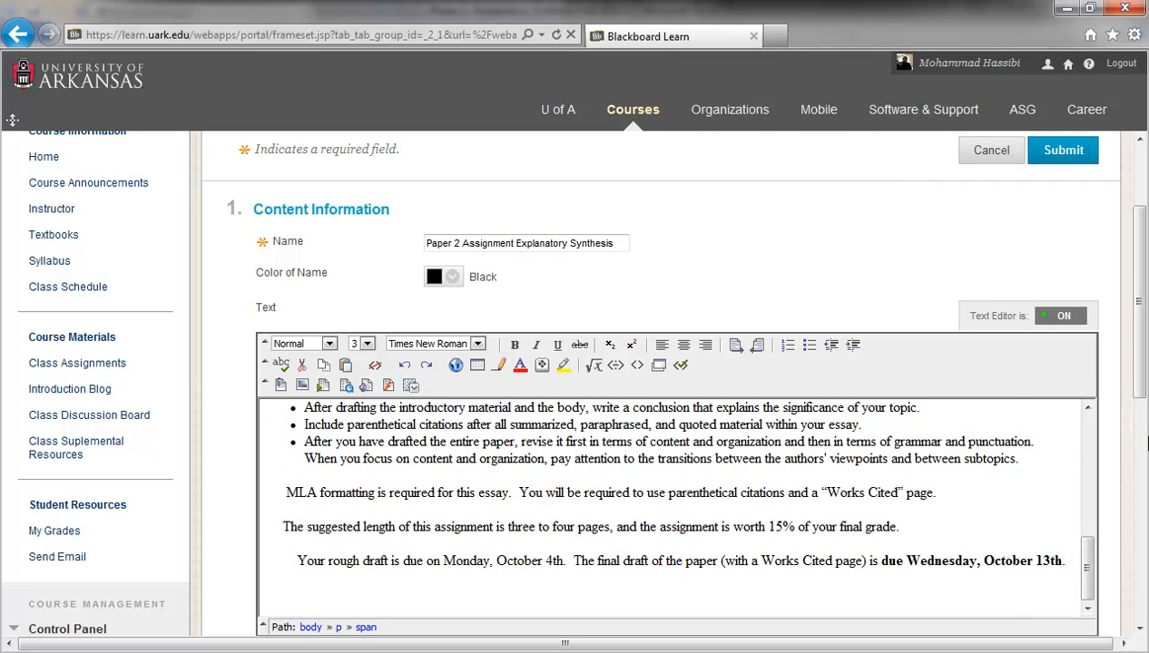
drag(1139, 397, 1140, 545)
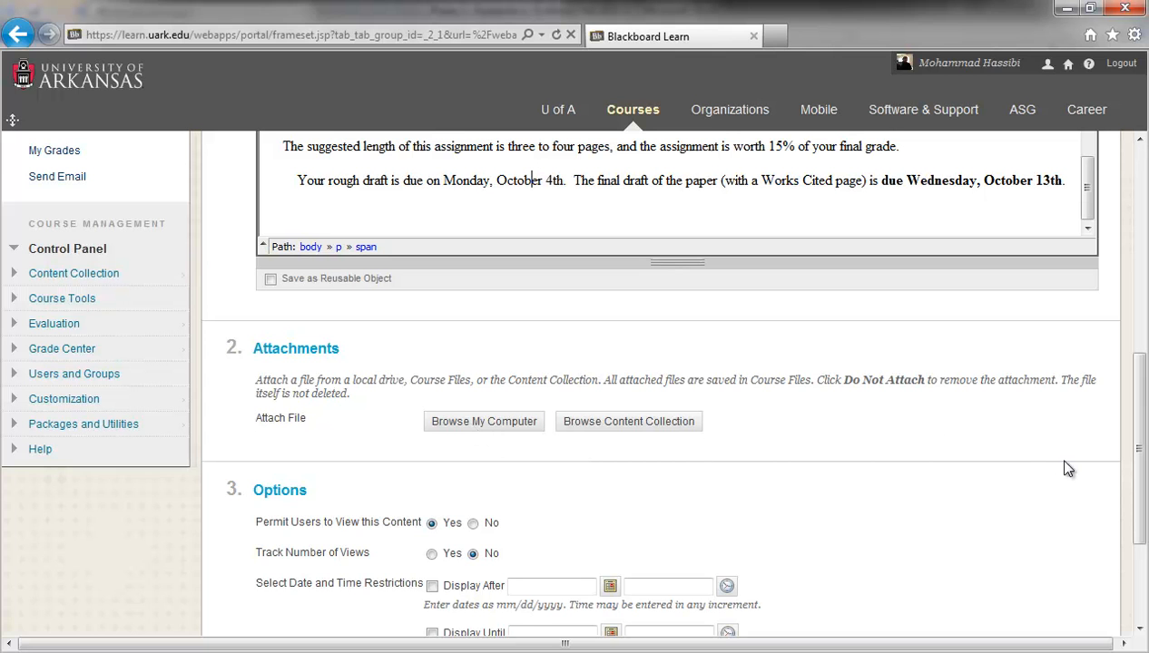
drag(1145, 443, 1145, 521)
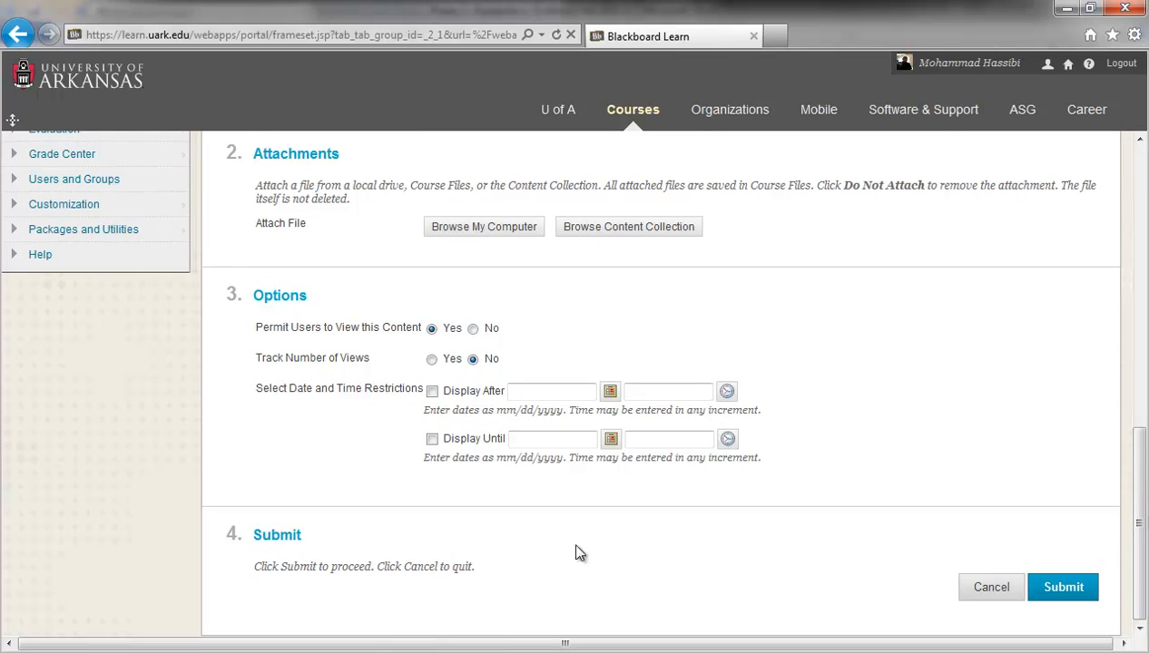
click(1063, 588)
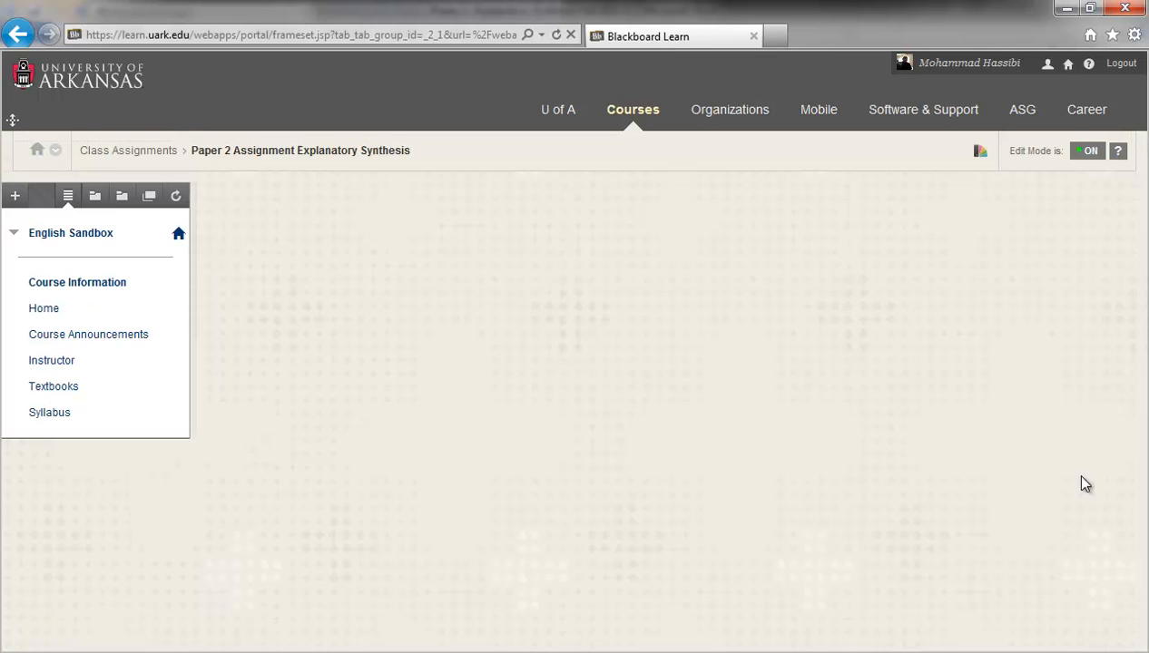
drag(1141, 218, 1141, 264)
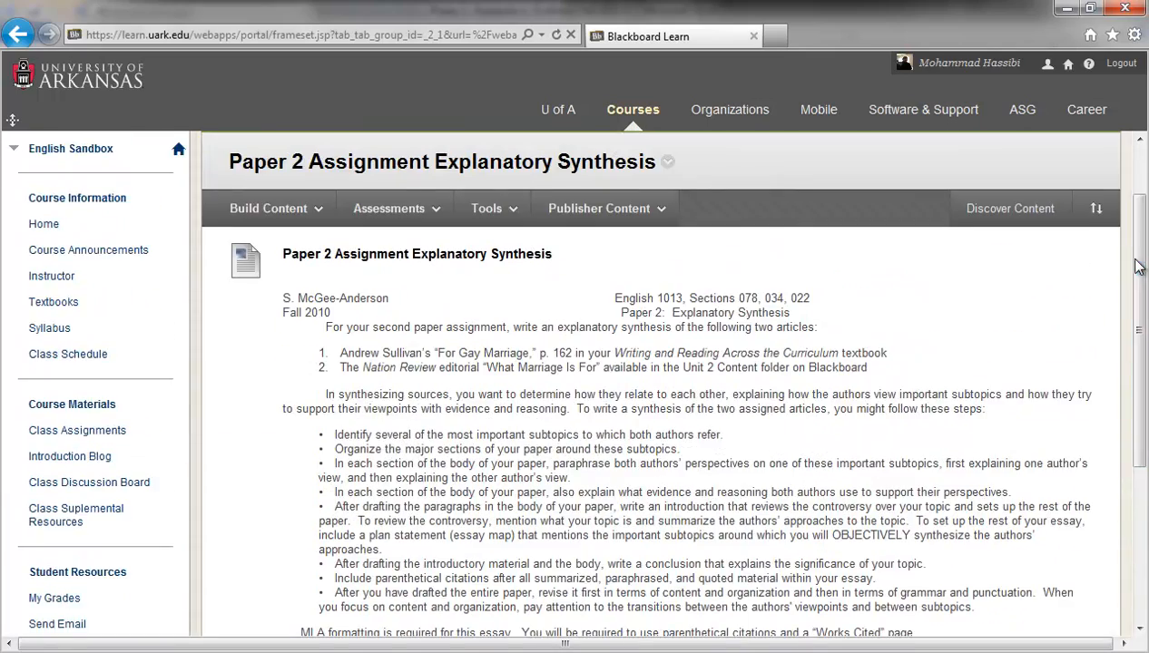
- Add a SafeAssignment to the Paper 2 folder and name it "Paper 2 Eplanatory Synthesis"
click(320, 218)
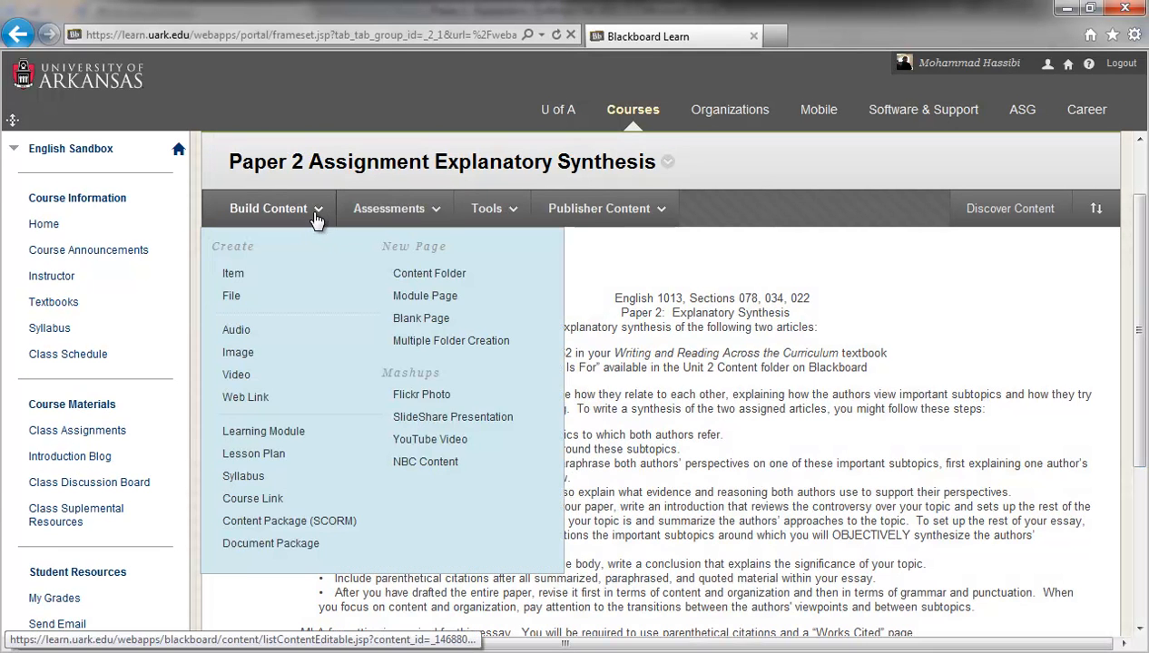
click(352, 218)
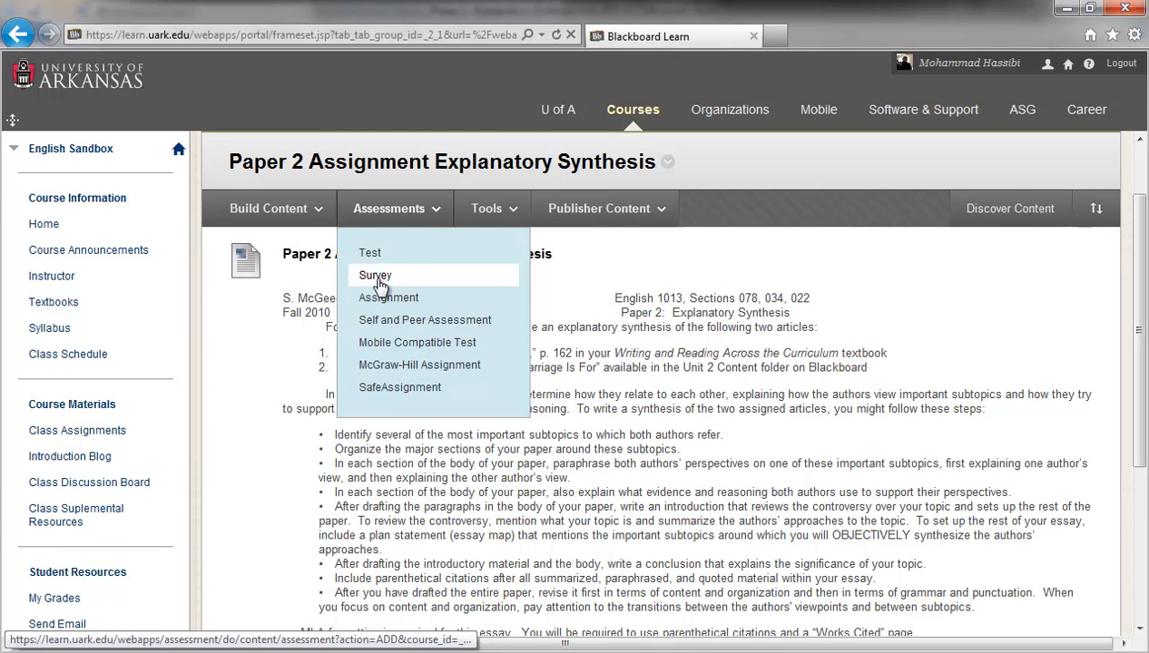
click(384, 391)
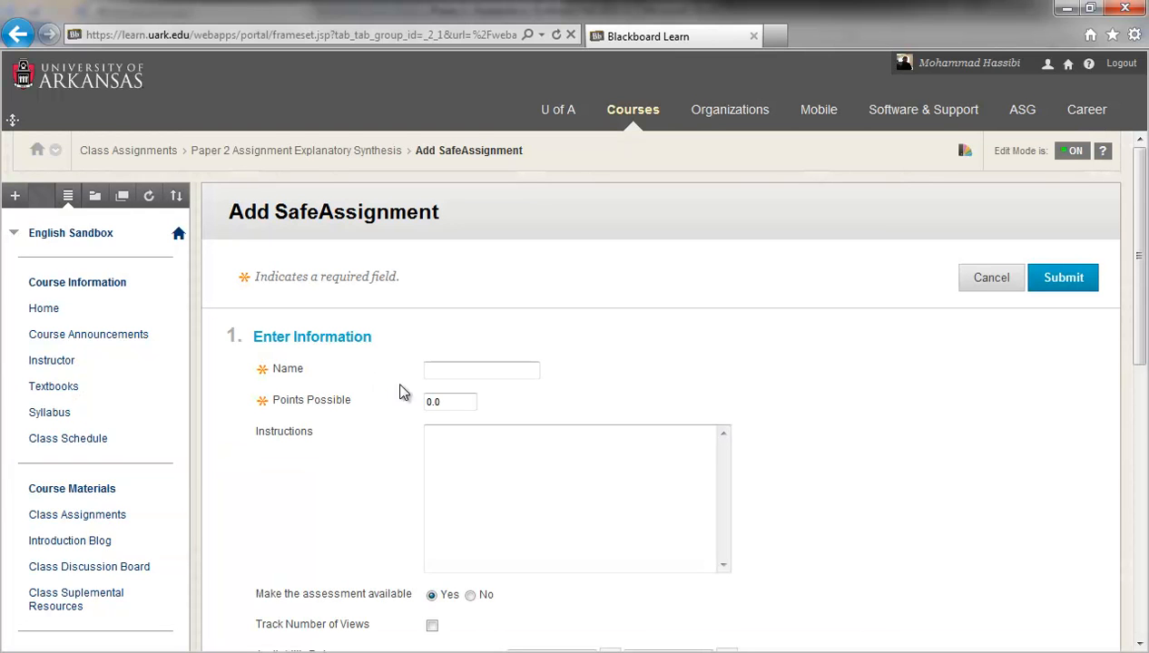
click(435, 368)
text(Paper 2)
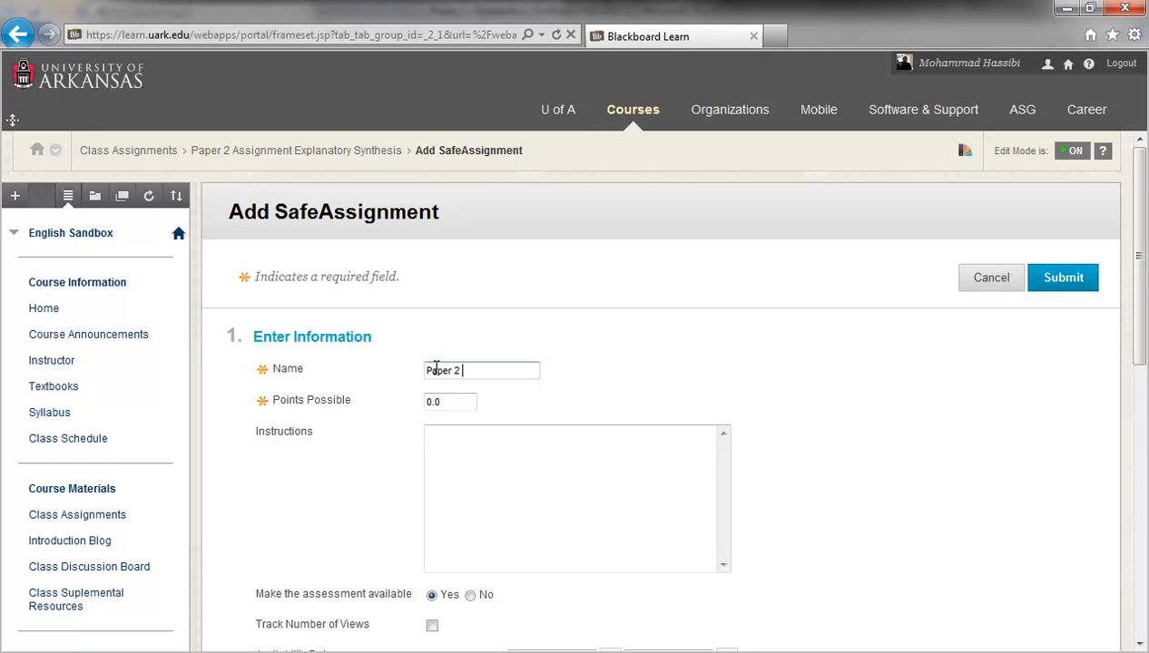
key(BackSpace)
text(Eplanatory Synthesis)
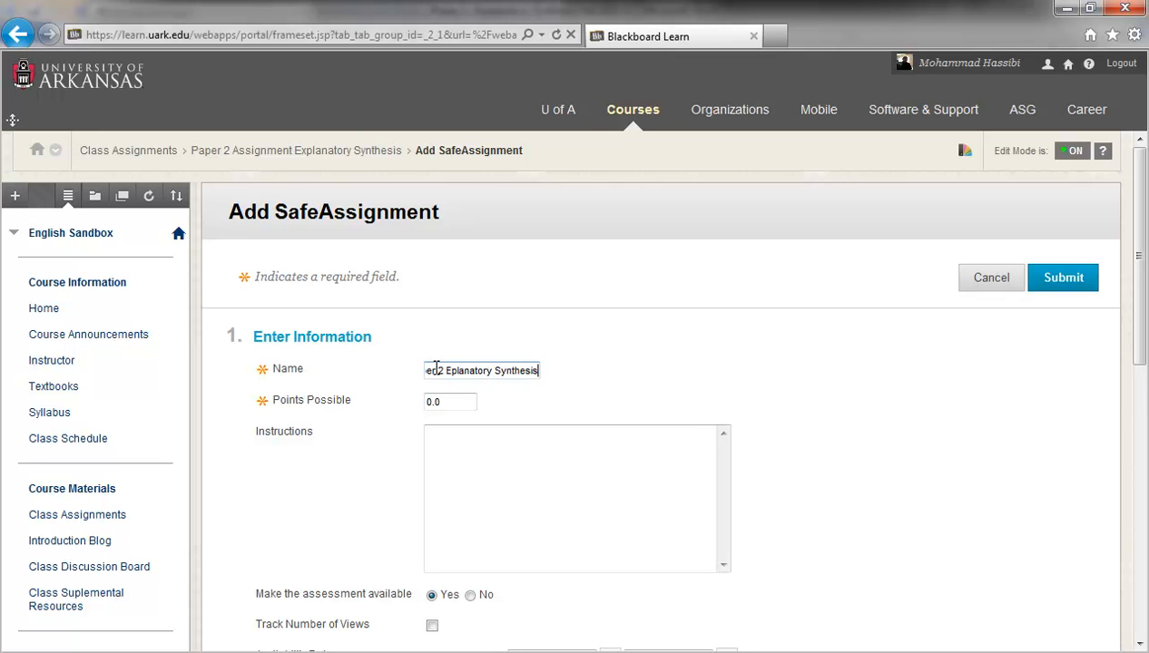
key(BackSpace)
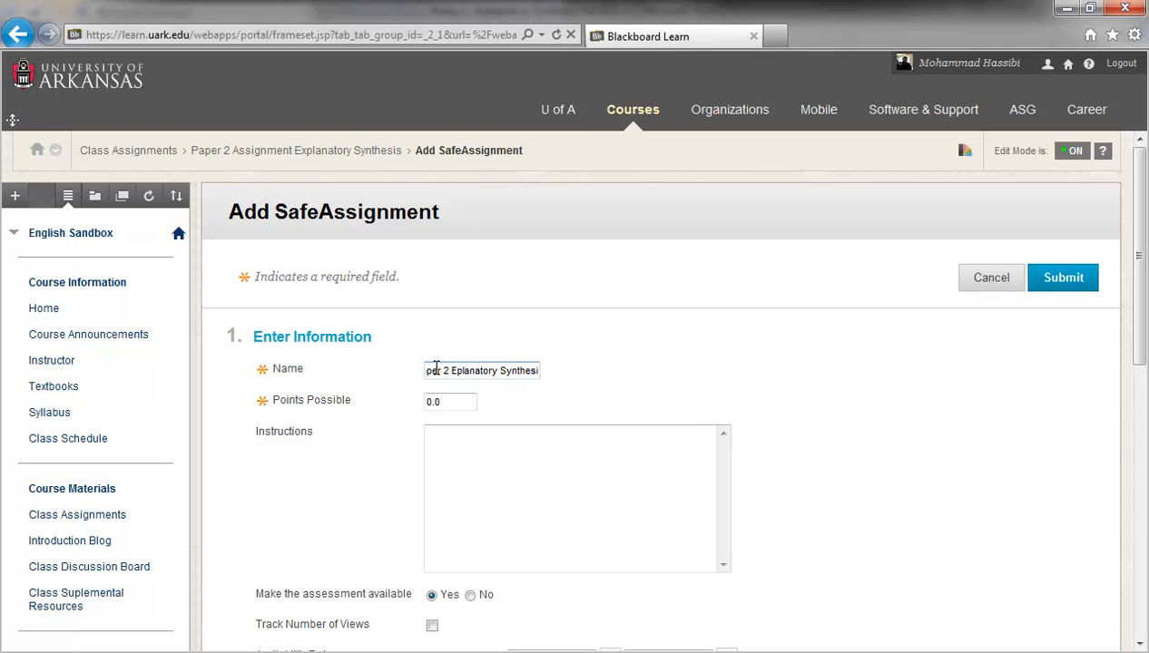
text(s)
- Set the SafeAssignment's points possible to 100 and enter the instructions "Submit your final paper by click on the View/Complete link"
double_click(451, 398)
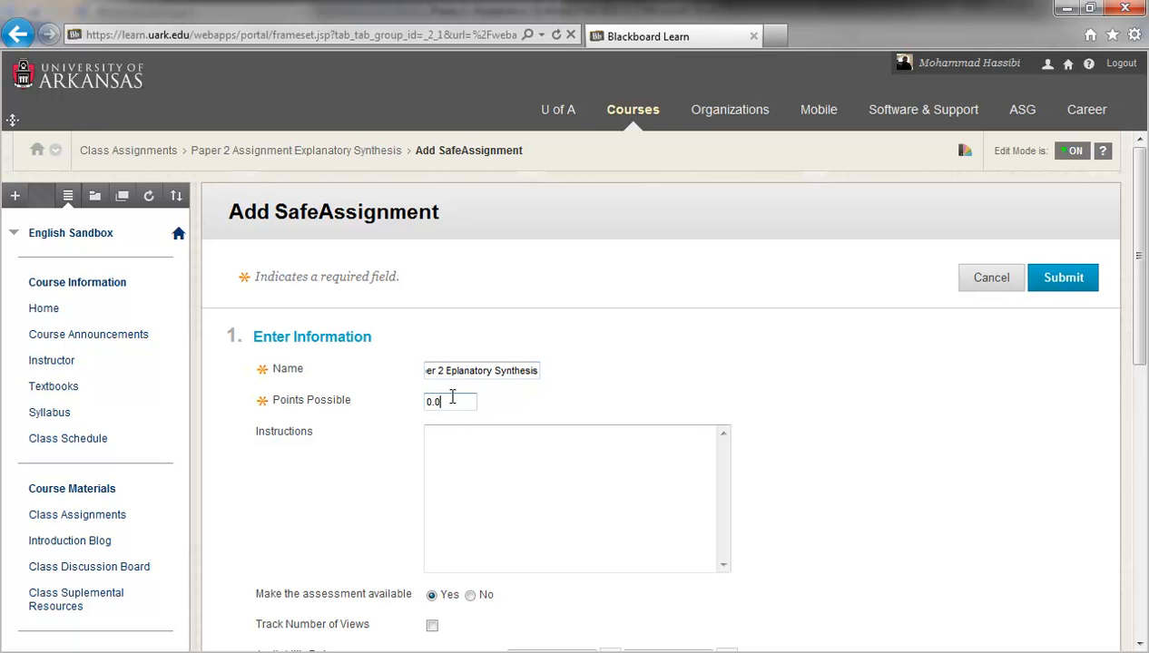
triple_click(454, 405)
text(100)
click(447, 456)
scroll(447, 457, down, 1)
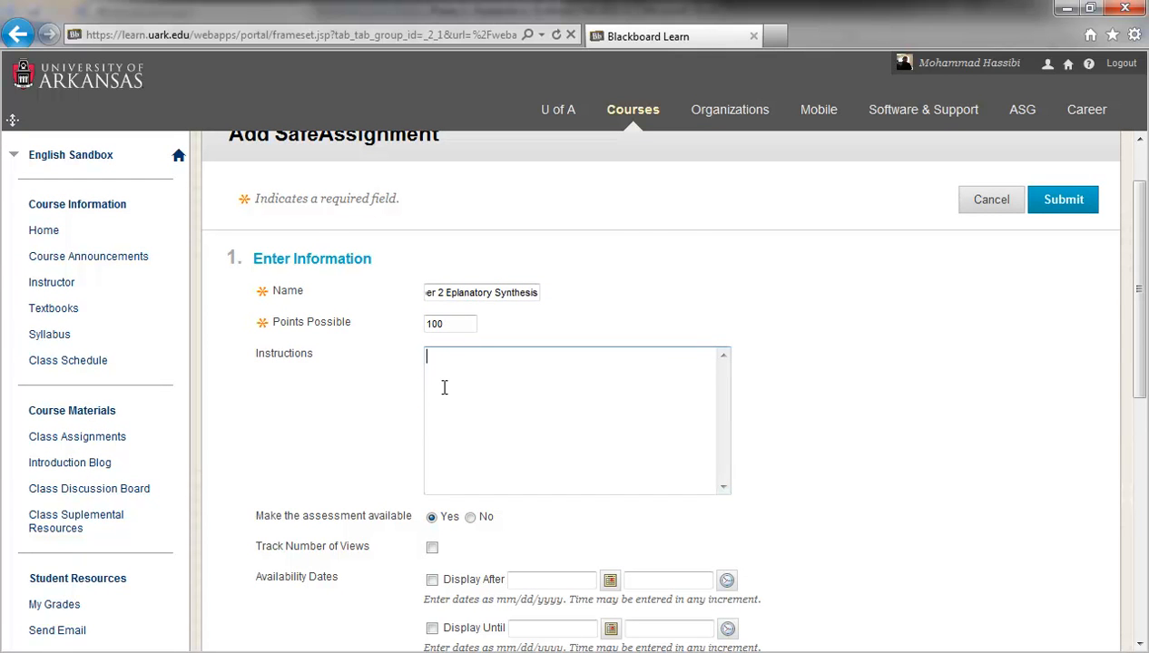
text(Submit your final p)
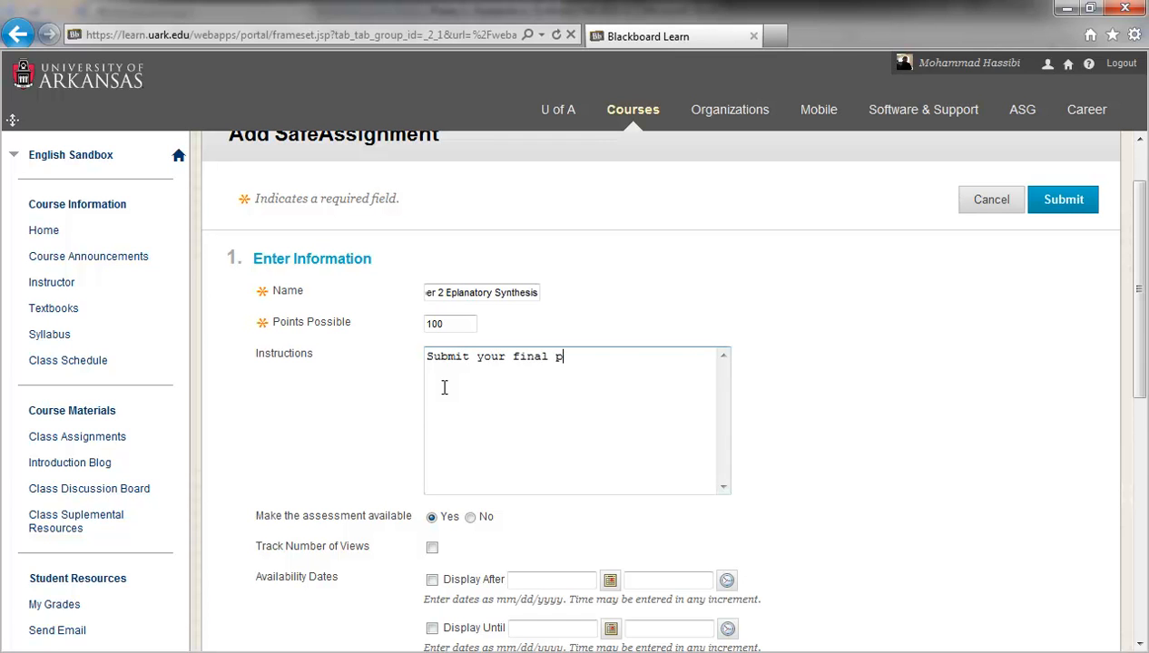
text(aper by click on the )
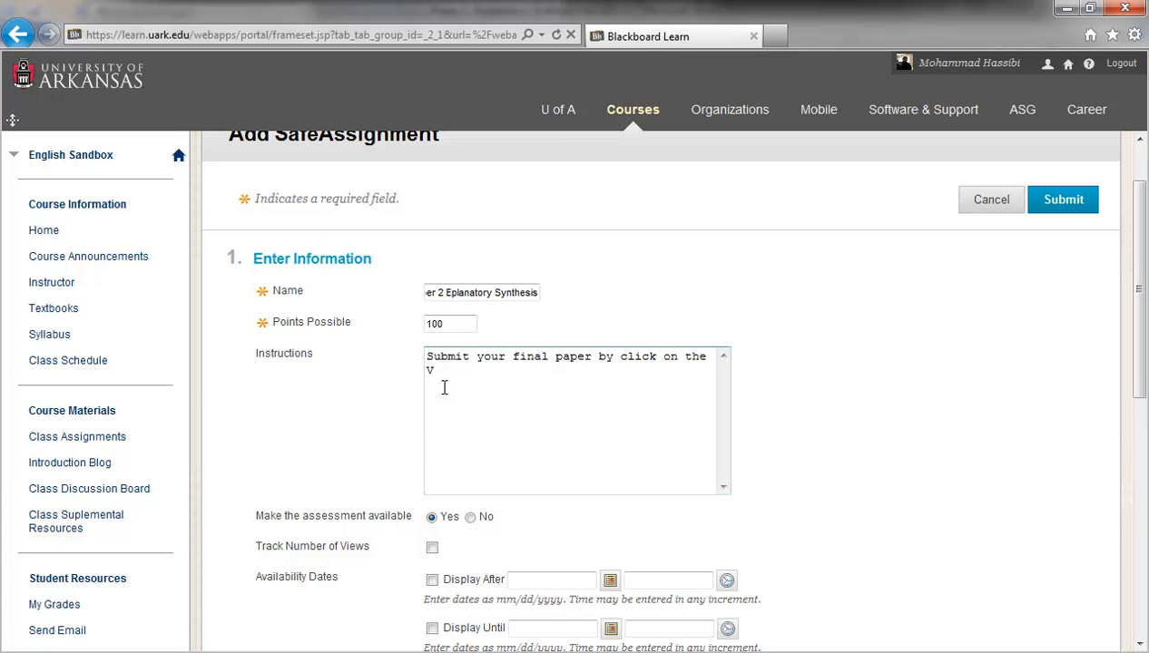
text(View/Complete link)
scroll(542, 486, down, 1)
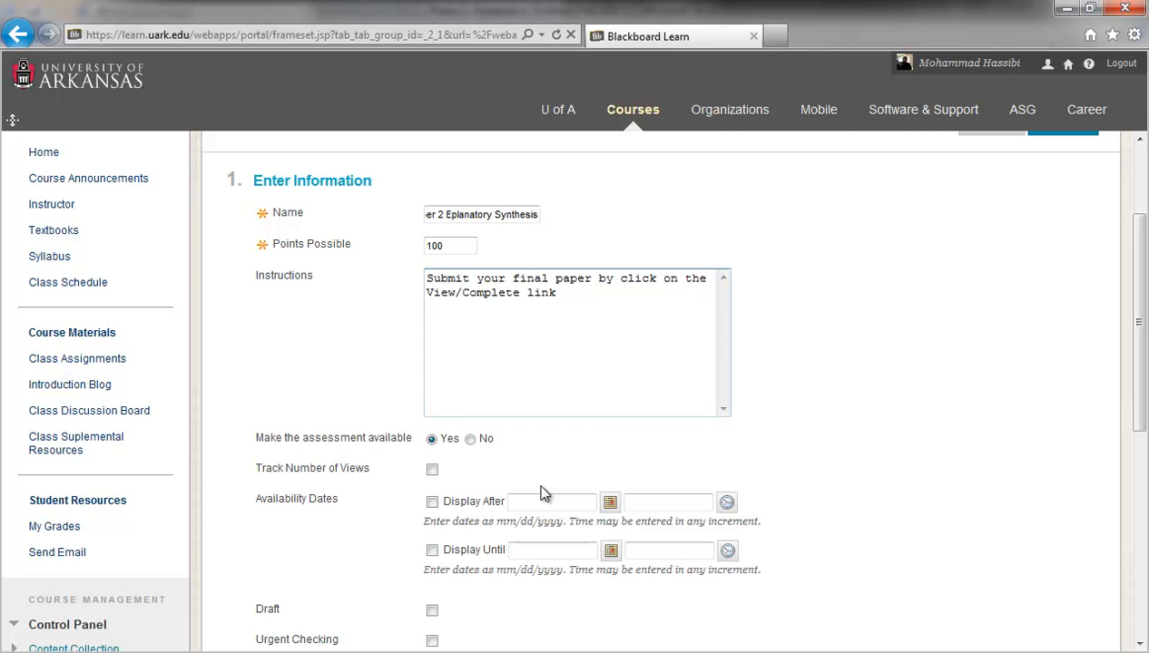
- Set the SafeAssignment's Student Viewable option to No, submit it without an announcement and check it in the folder
scroll(542, 492, up, 1)
scroll(542, 492, down, 4)
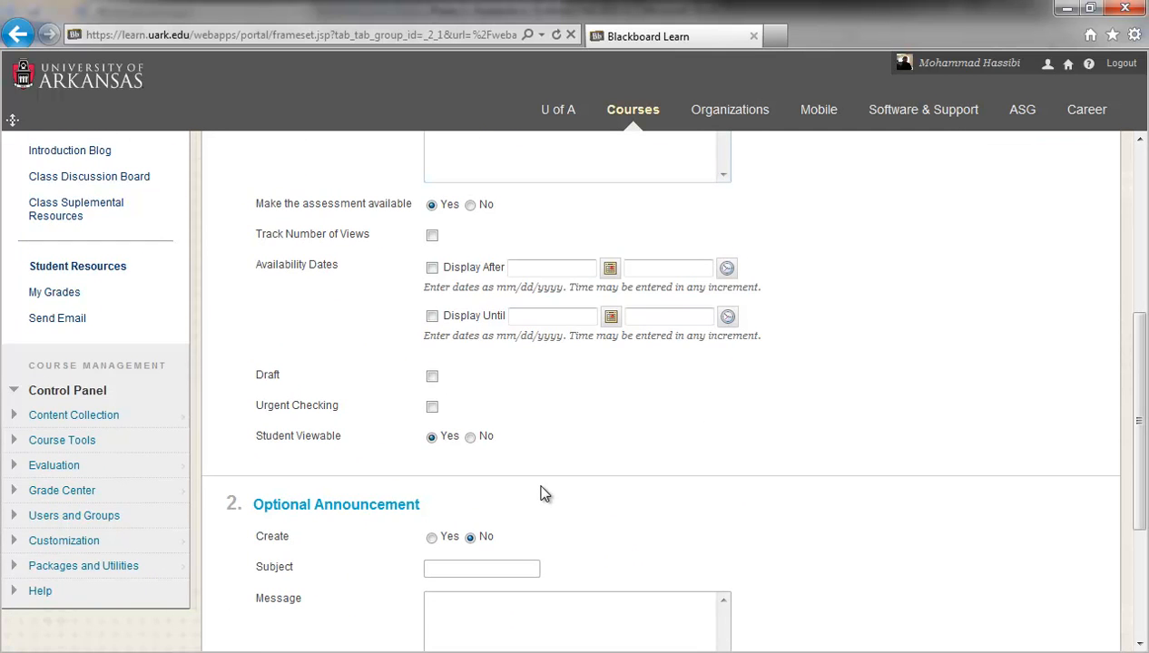
scroll(542, 494, up, 1)
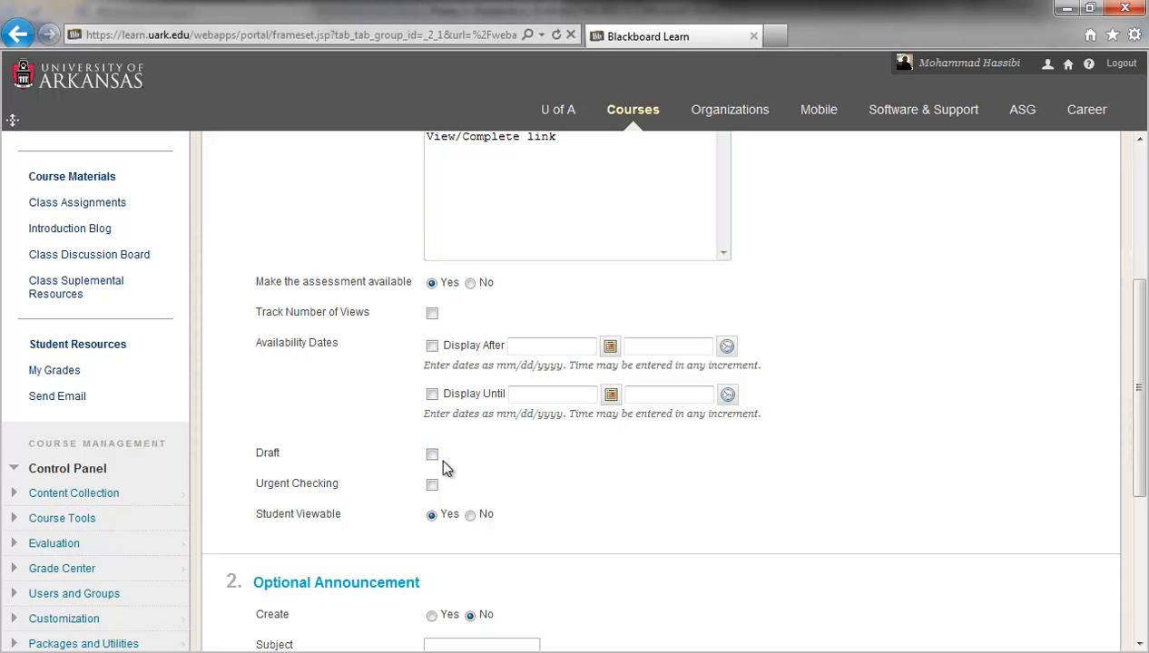
click(470, 516)
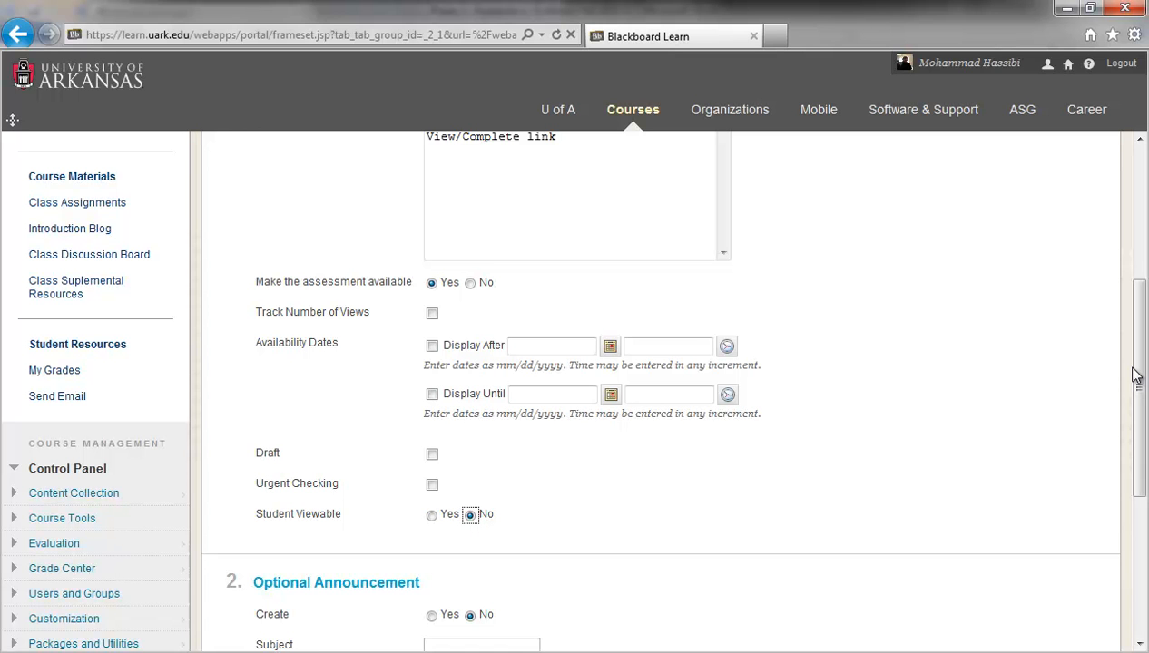
drag(1140, 375, 1143, 512)
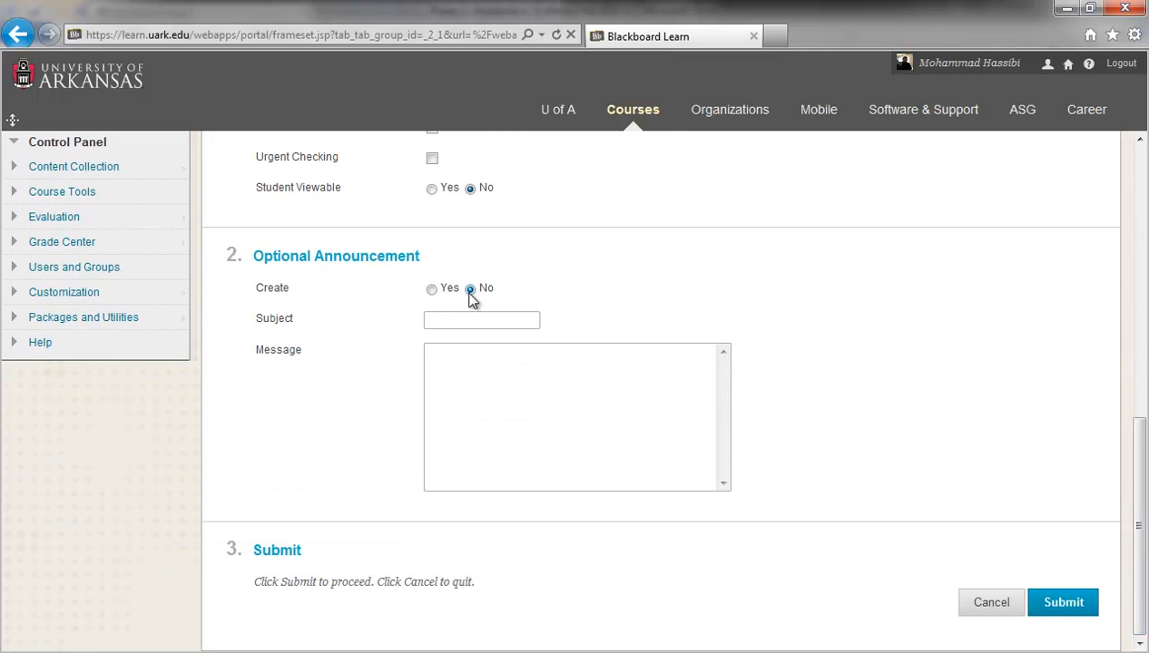
click(1073, 602)
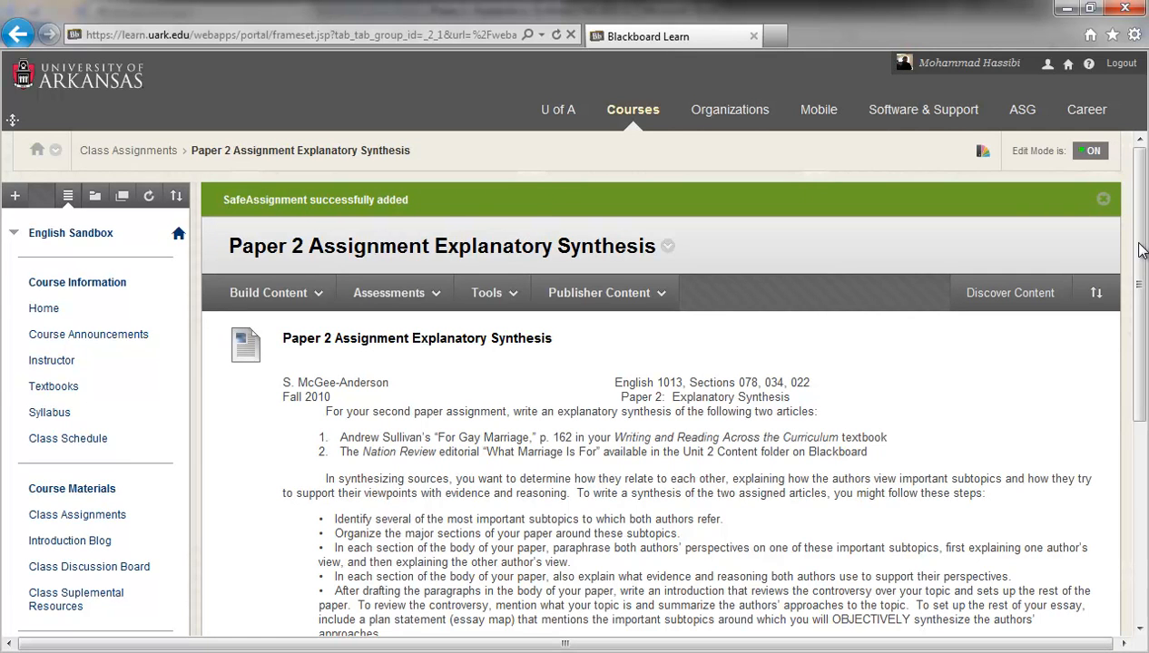
drag(1142, 250, 1142, 446)
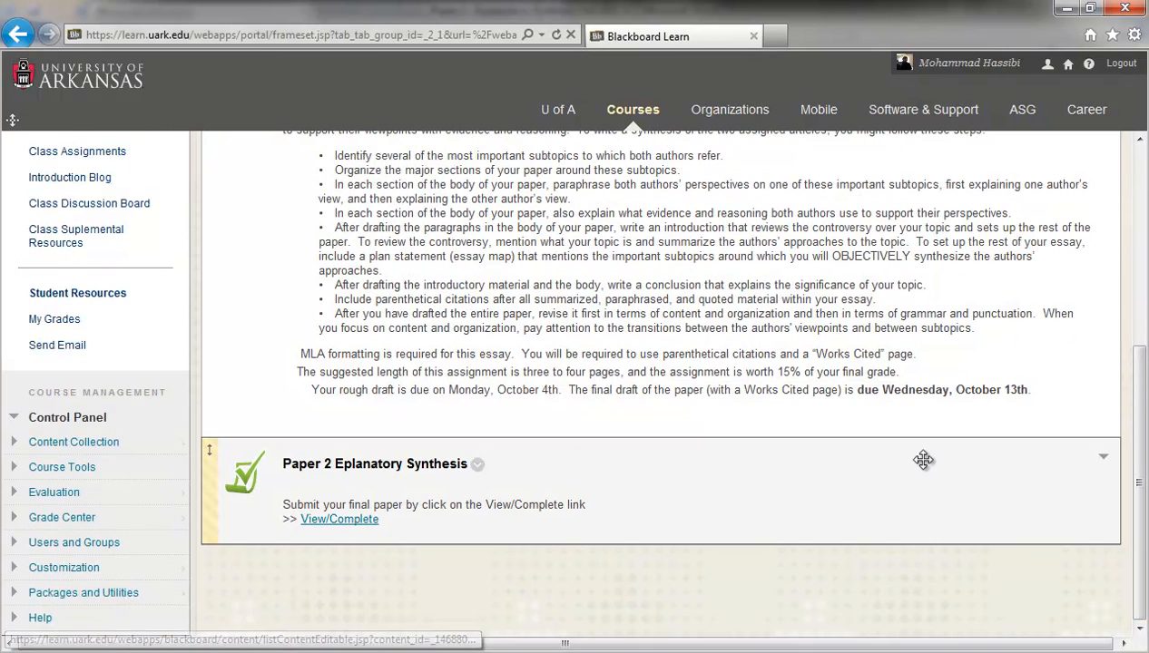
- Create a new item in the Paper 2 folder and name it "Paper 2 Explanatory Synthesis Rubric"
drag(1140, 427, 1139, 223)
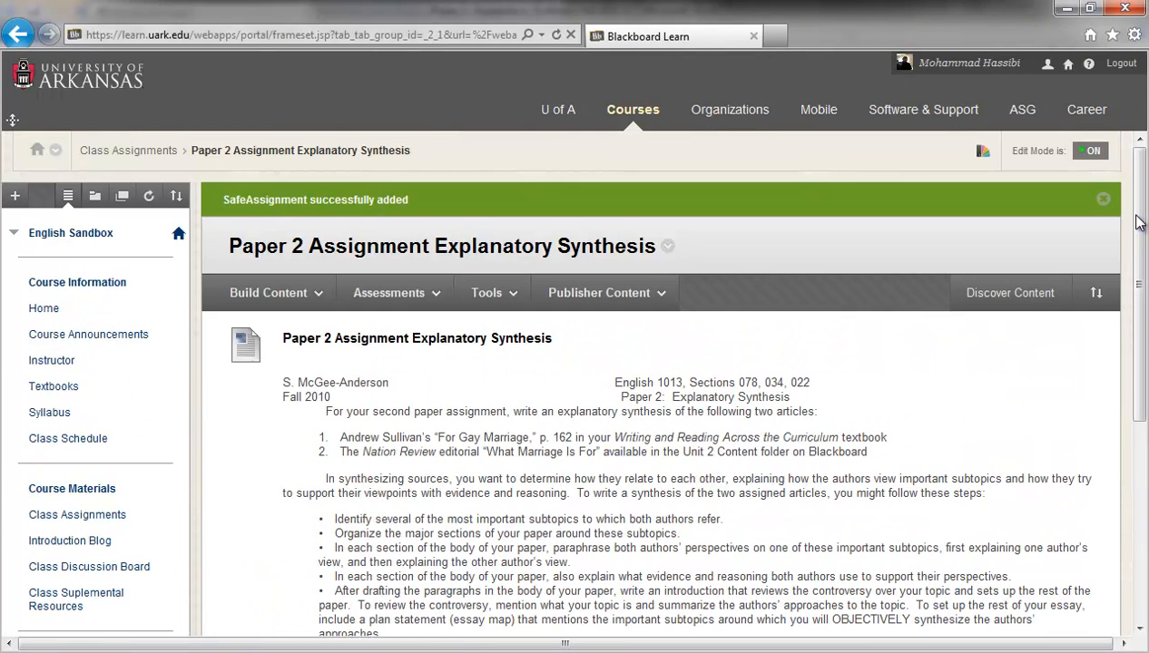
click(309, 293)
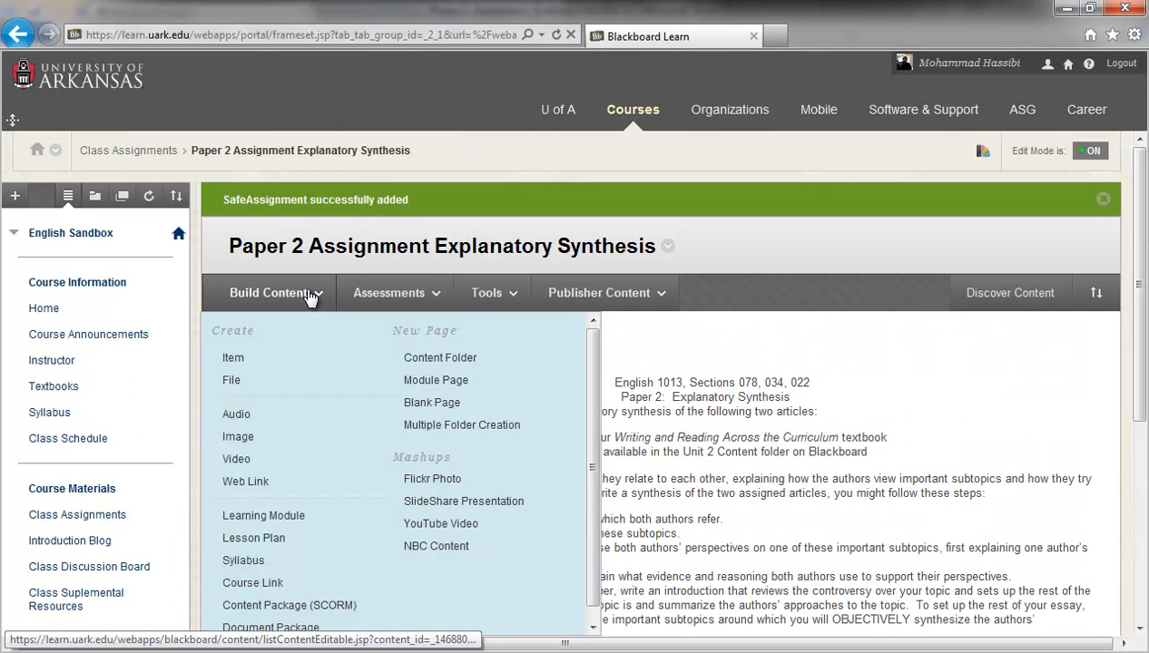
click(238, 358)
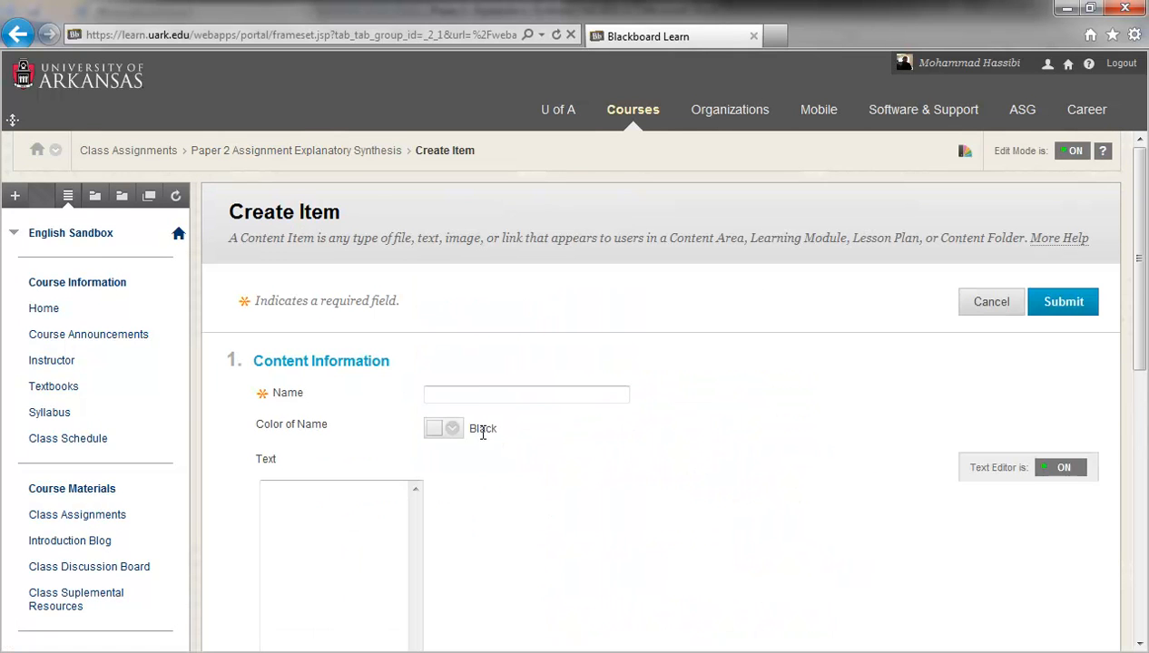
text(Paper 2 Ex)
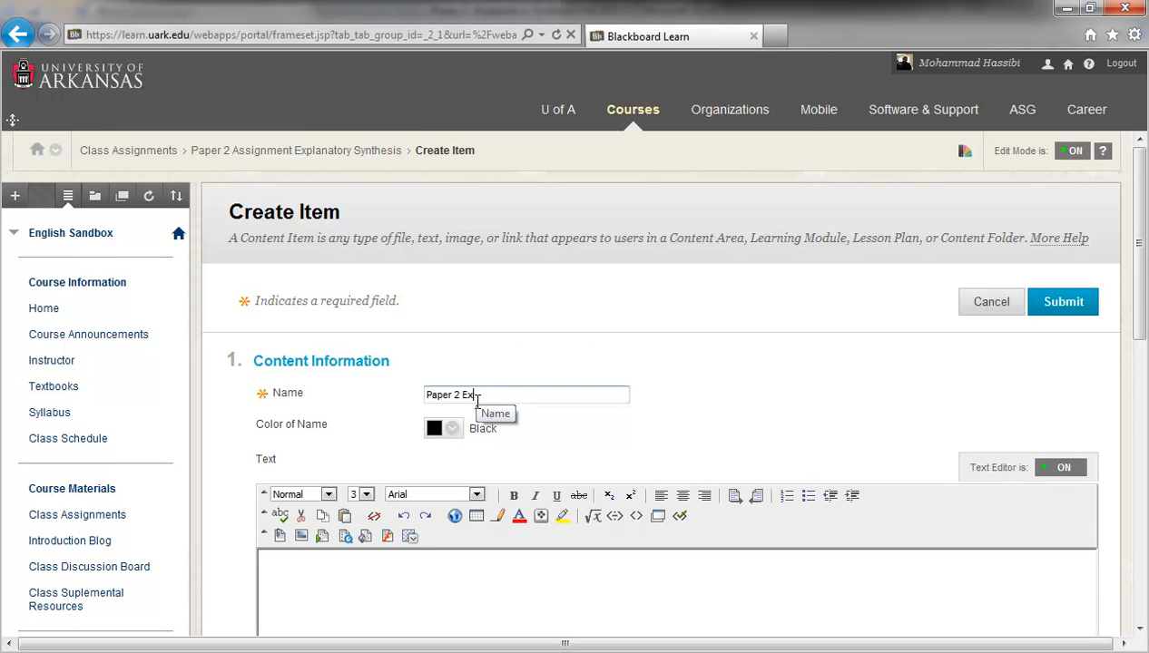
text(planatory)
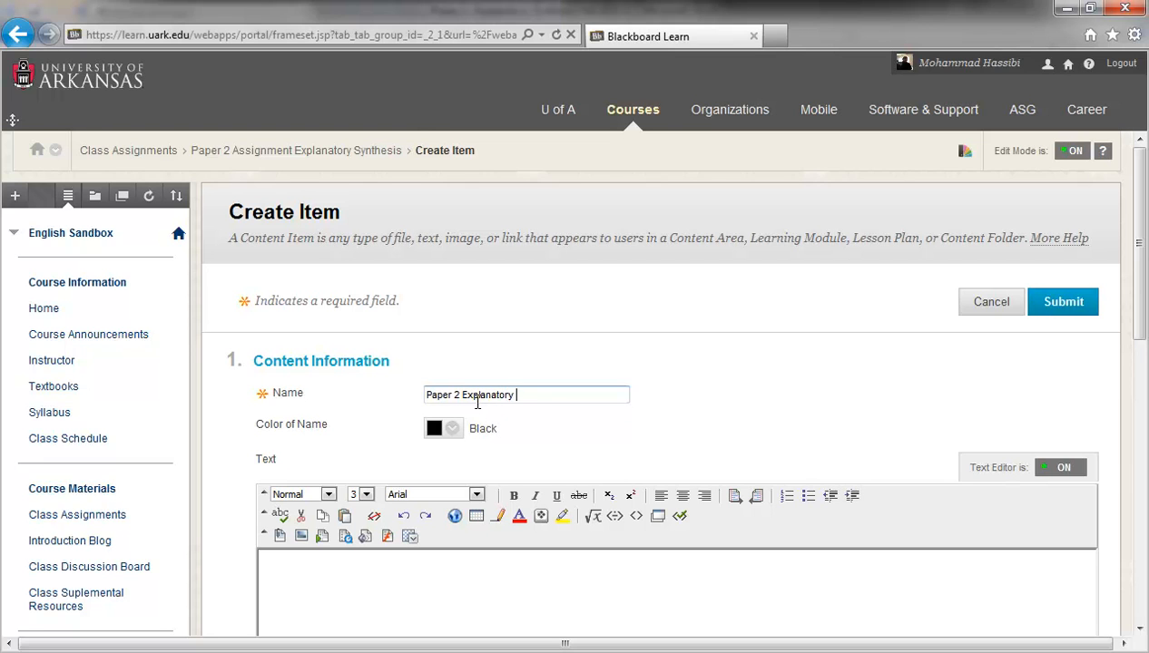
text( Synthesis)
click(354, 559)
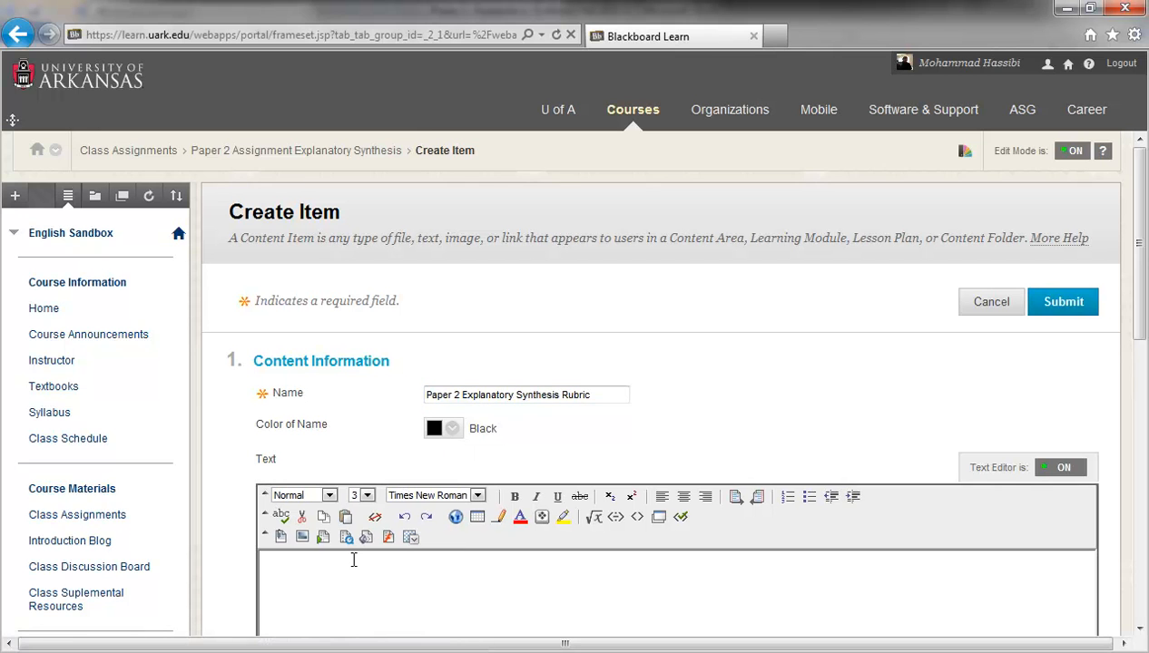
- Attach the "English 102 Grading Rubric" file from the computer, submit the item and check it in the Paper 2 folder
scroll(354, 562, down, 2)
scroll(354, 566, down, 1)
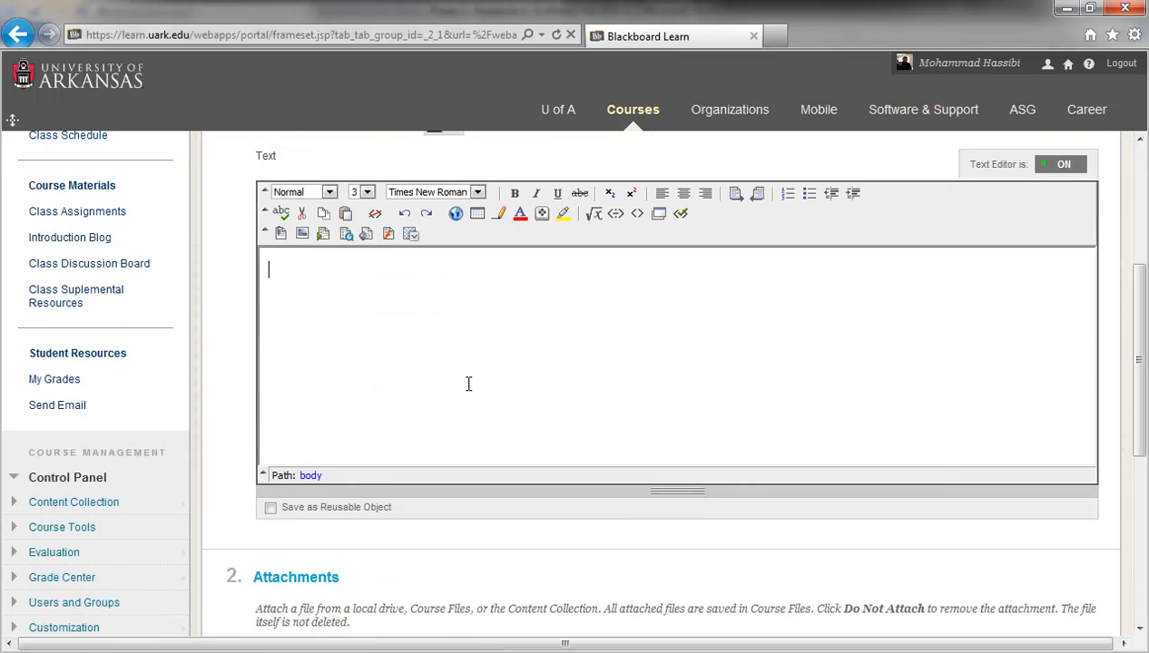
scroll(469, 384, down, 3)
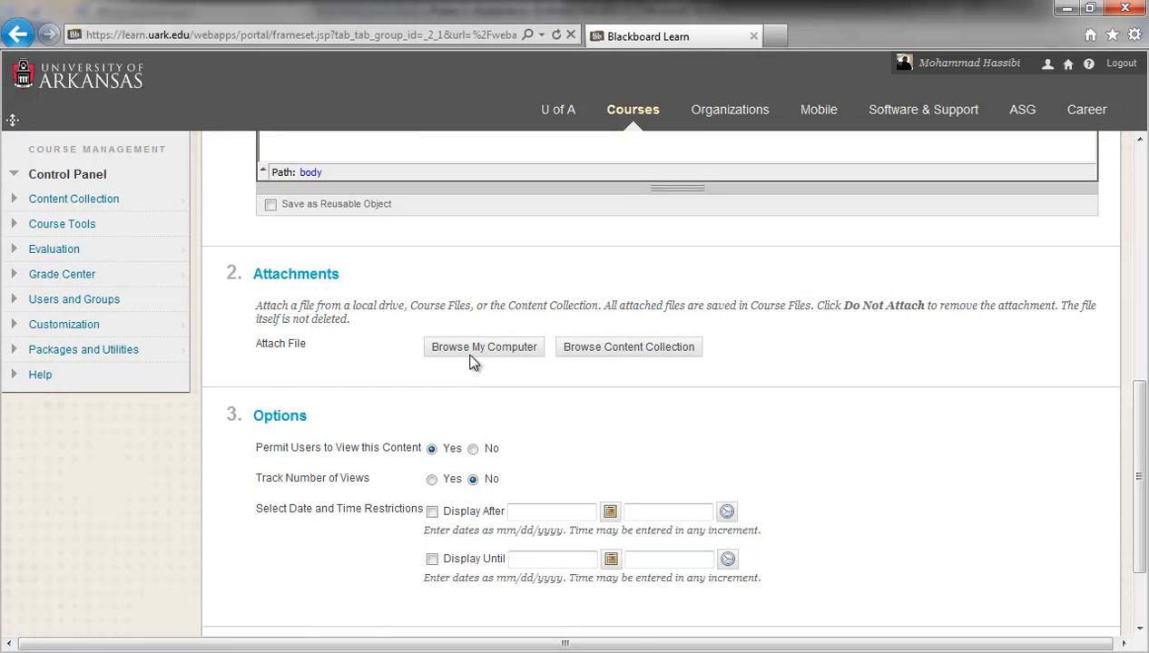
click(459, 350)
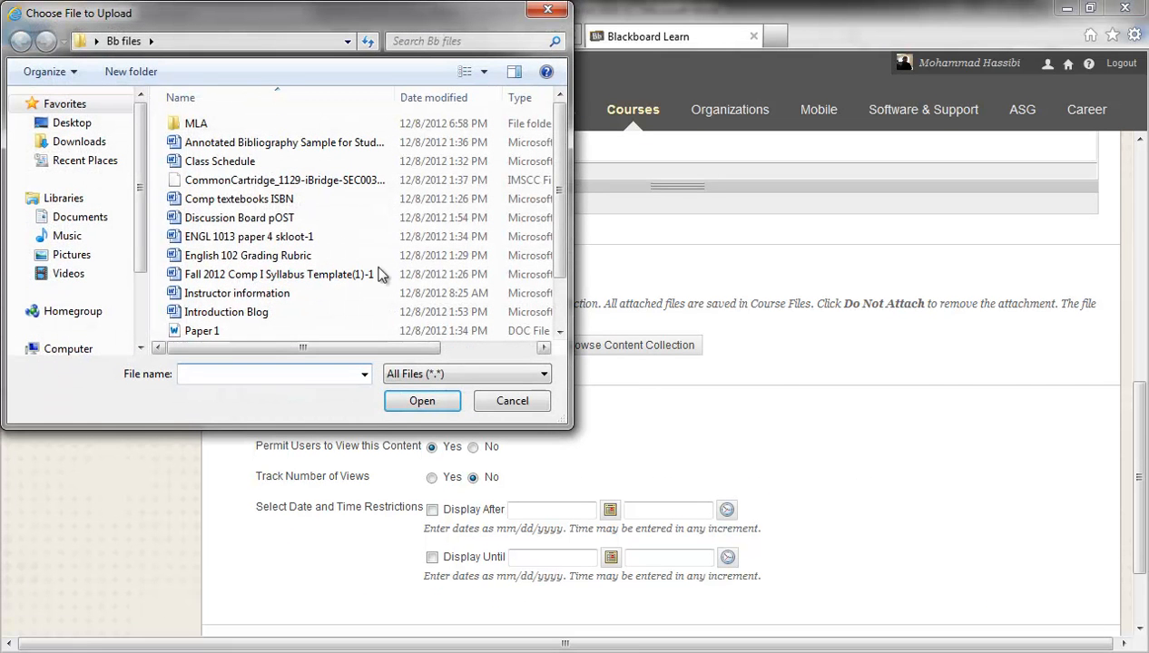
click(241, 259)
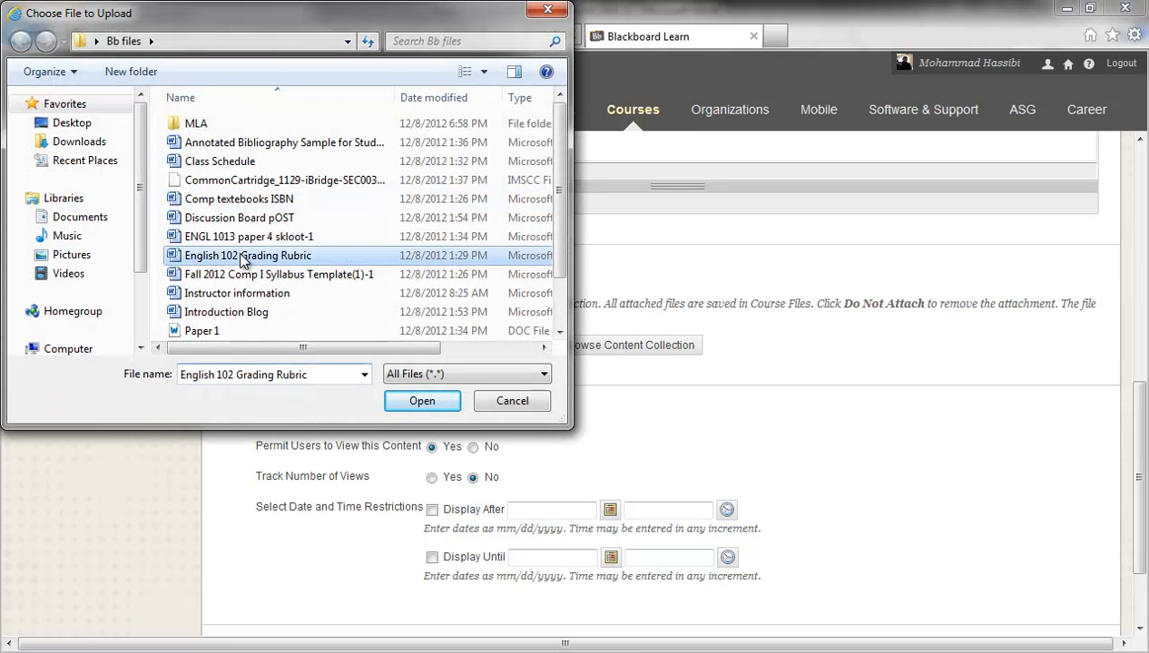
click(414, 399)
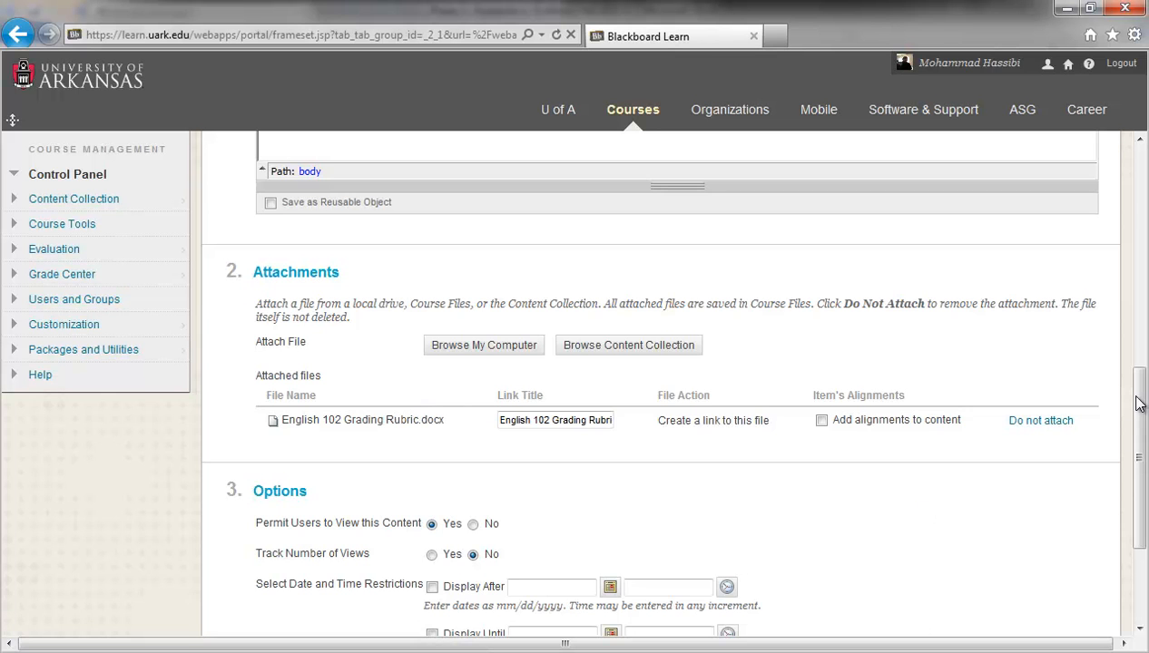
drag(1140, 419, 1141, 485)
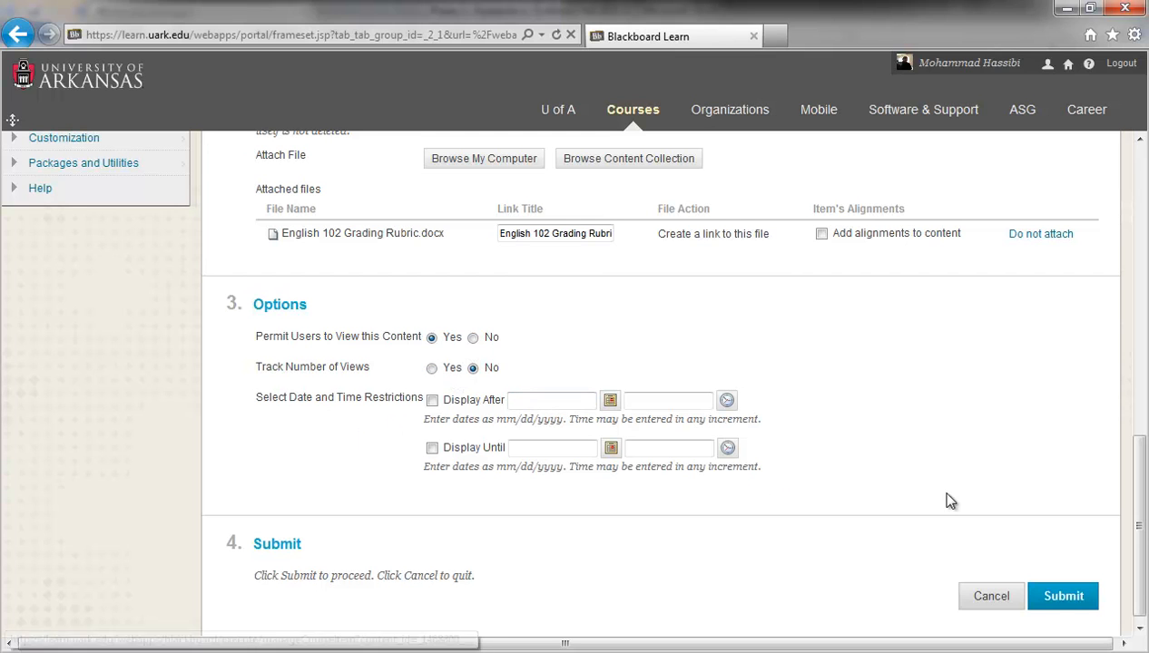
click(1053, 612)
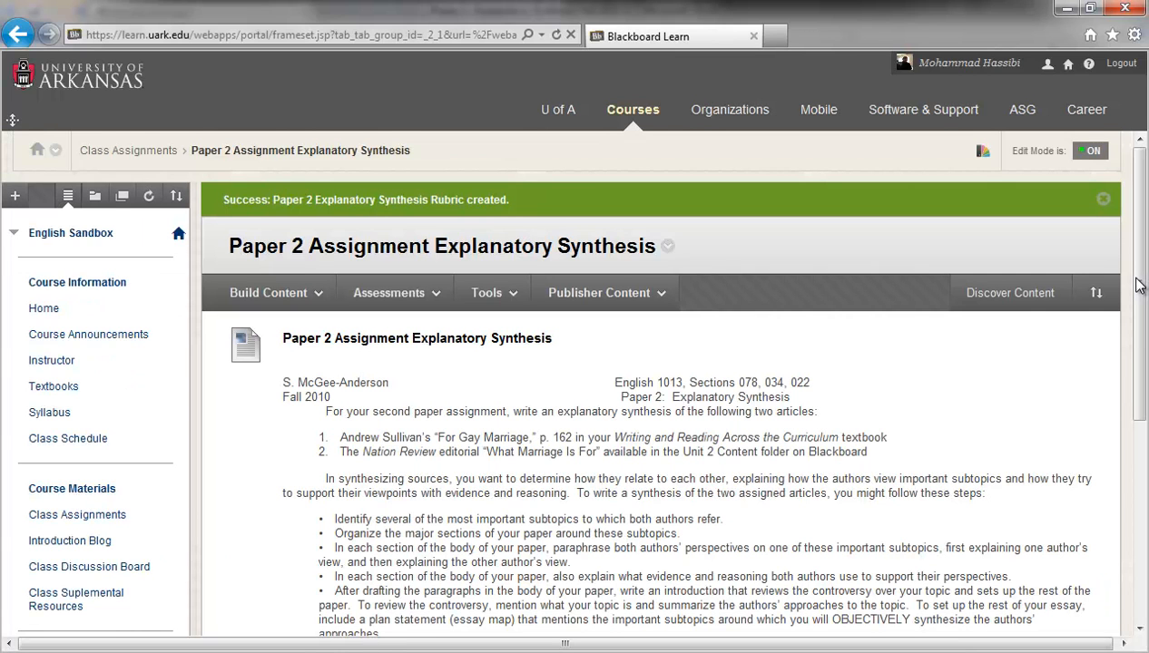
drag(1140, 277, 1147, 500)
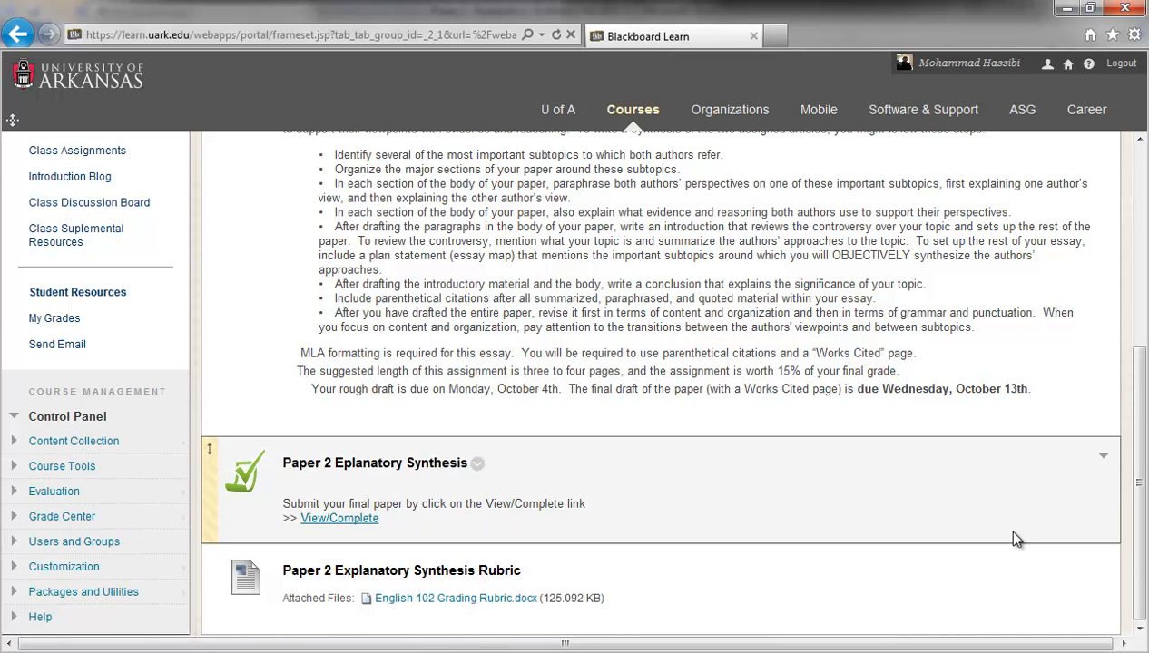
- Return to Class Assignments and open the "Paper 3 Assignment Argumtative Synthesis" folder
drag(1140, 555, 1130, 392)
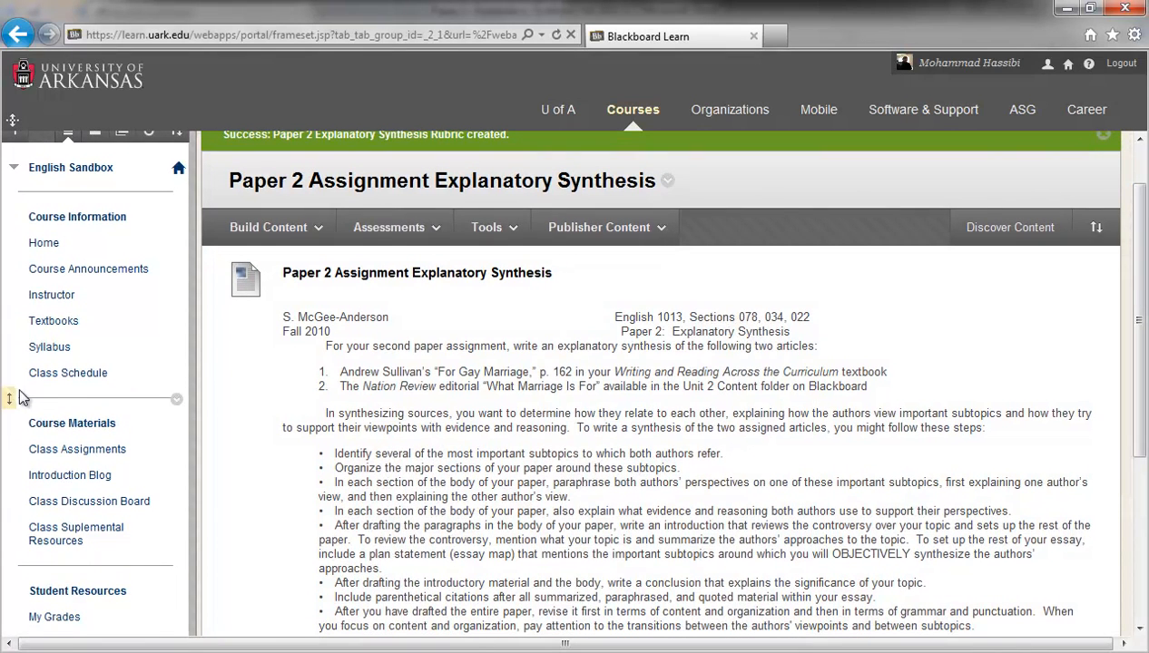
click(52, 450)
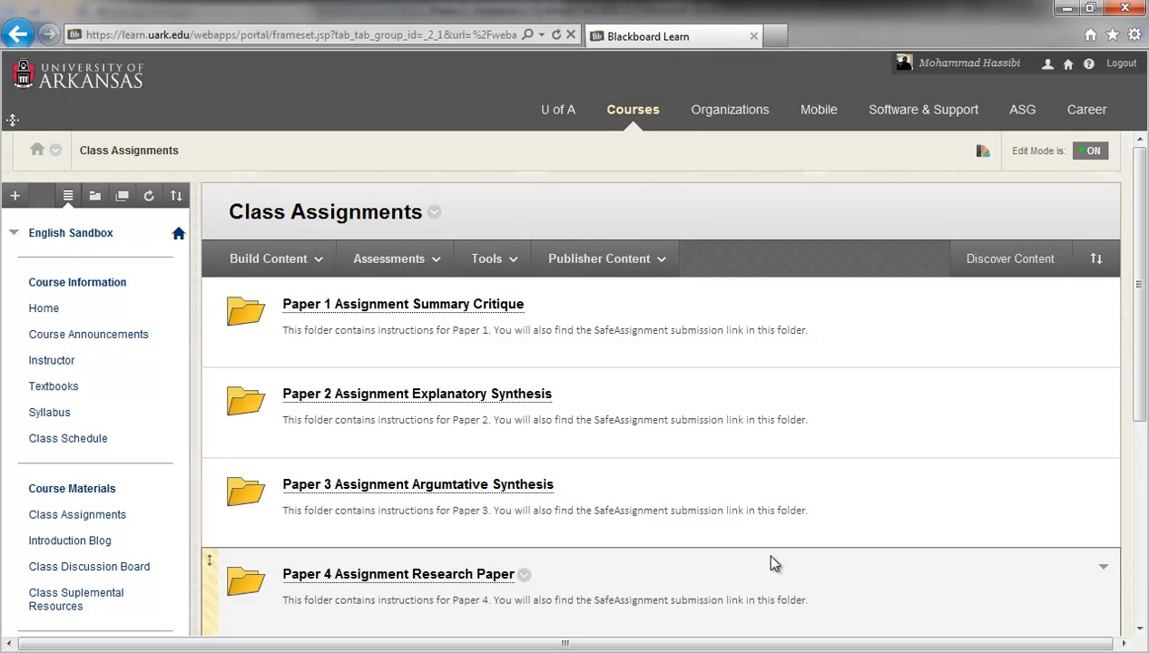
drag(1139, 345, 1141, 361)
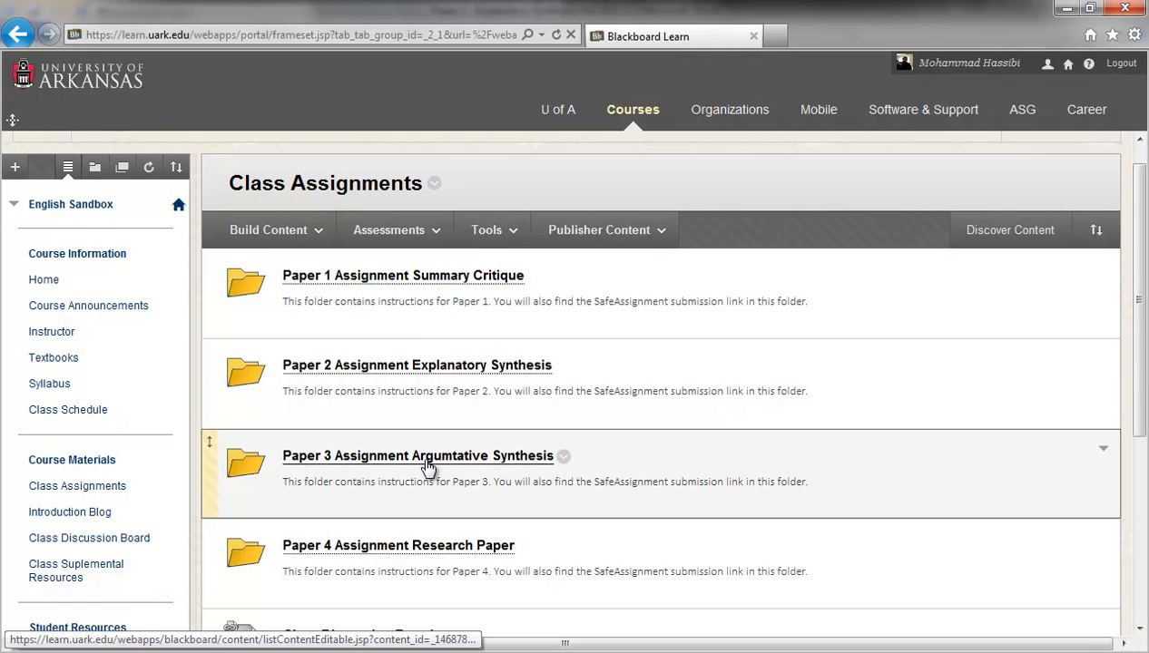
click(427, 458)
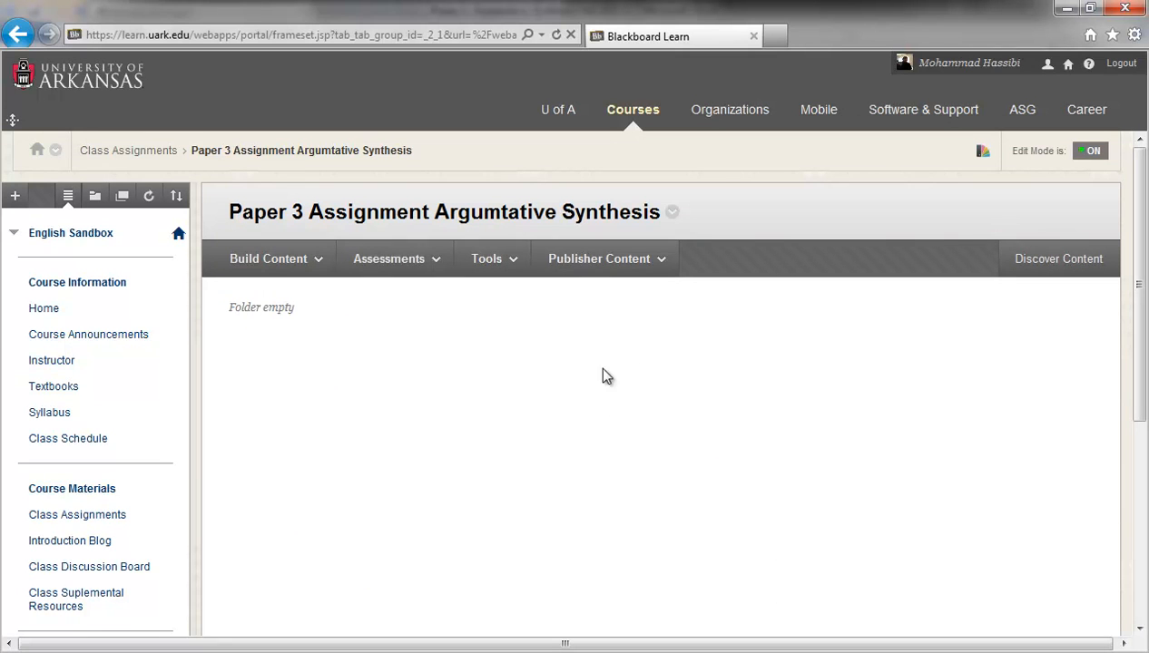
- Create a new item in the Paper 3 folder and name it "Paper 3 Argumentative Synthesis"
click(295, 265)
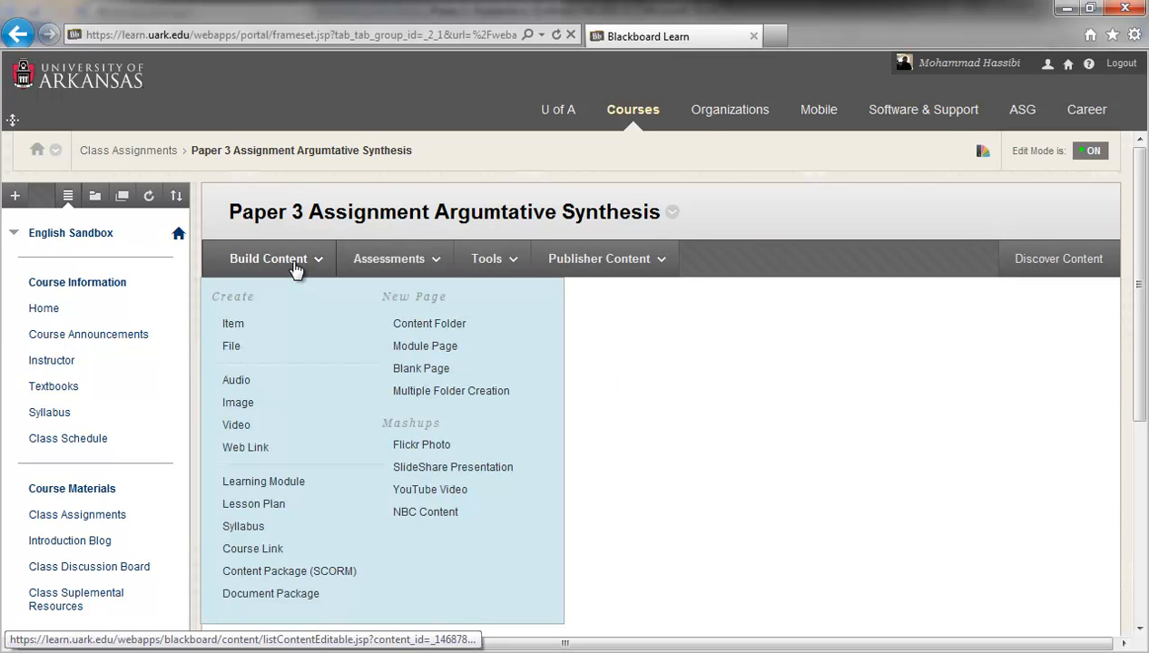
click(233, 325)
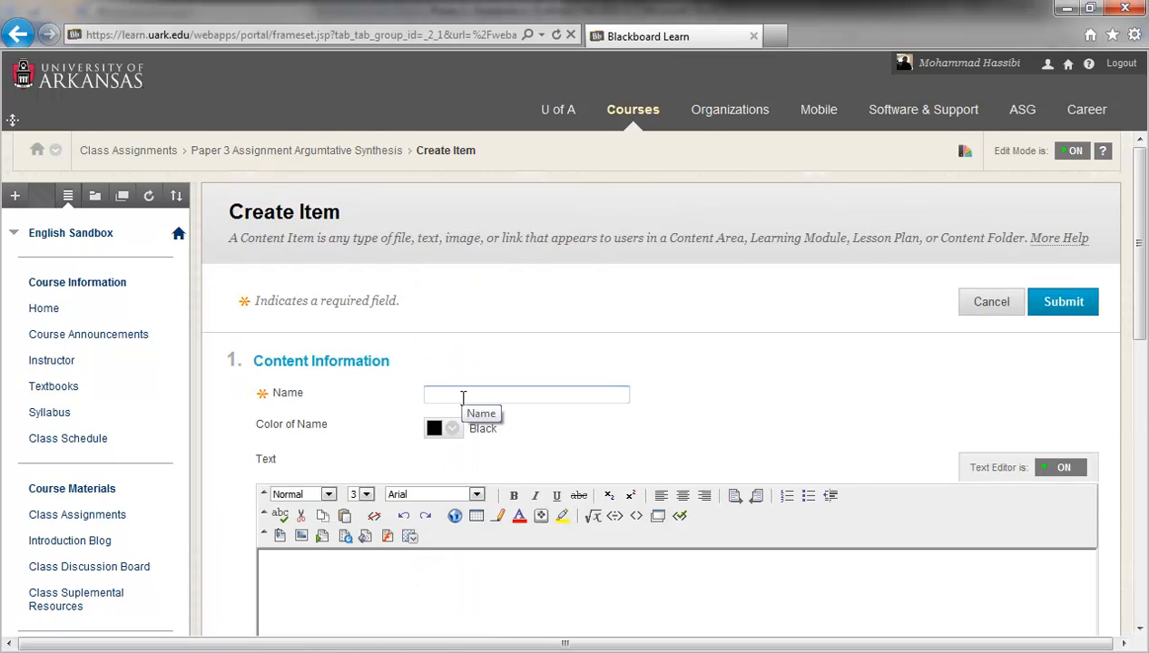
text(P)
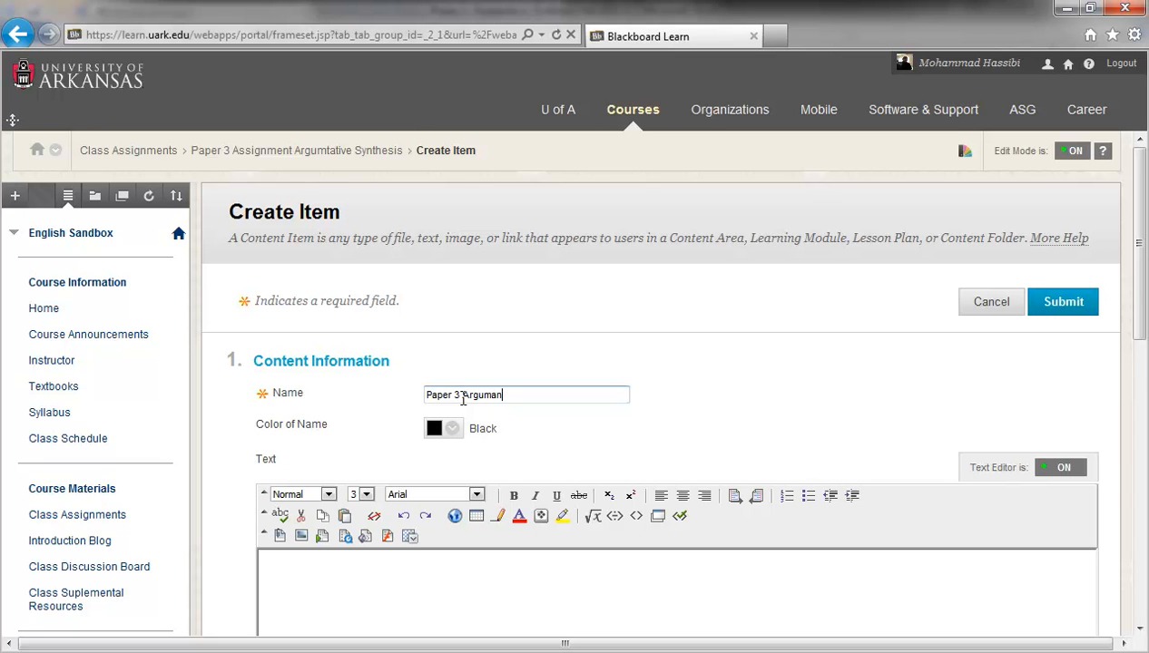
text(aper 3 Argumantative)
click(496, 395)
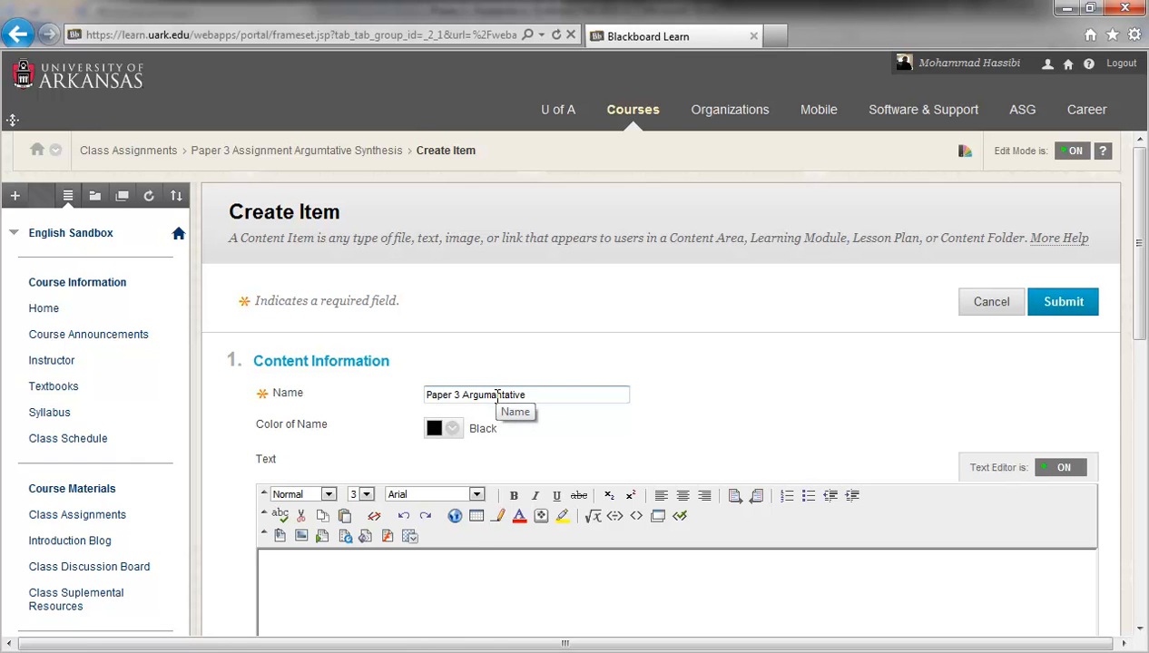
click(565, 399)
text(Synthesis)
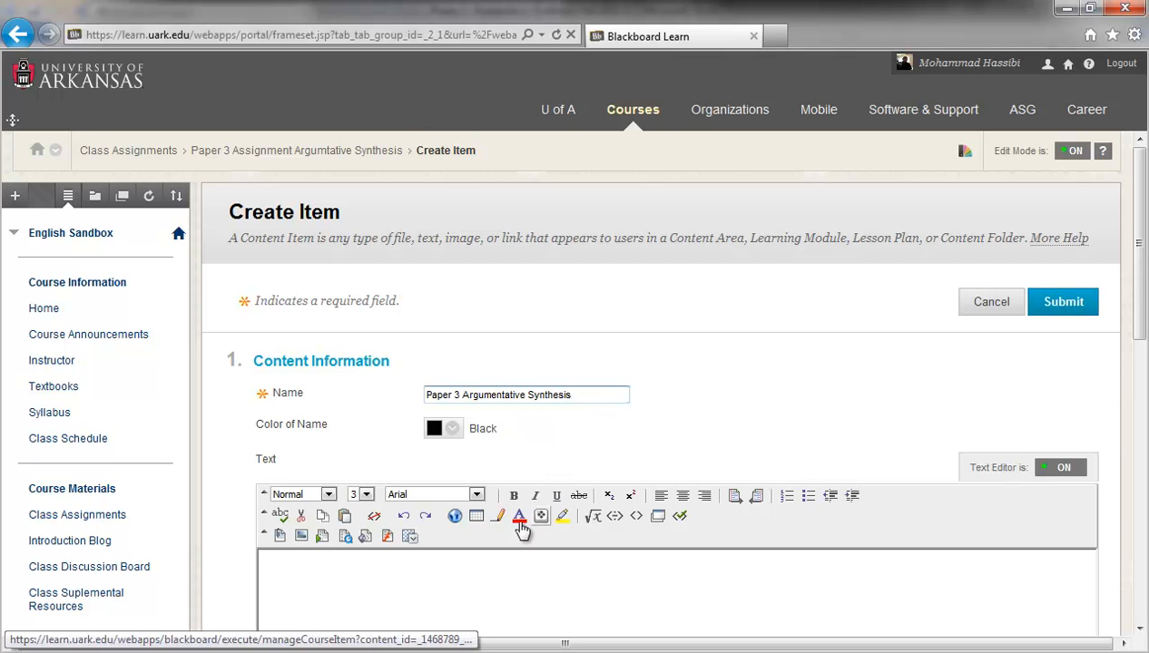
- Ready the item's text area for input, switch to the Paper 3 Argumentative Synthesis document in Word and copy its entire text
click(420, 577)
scroll(421, 579, down, 2)
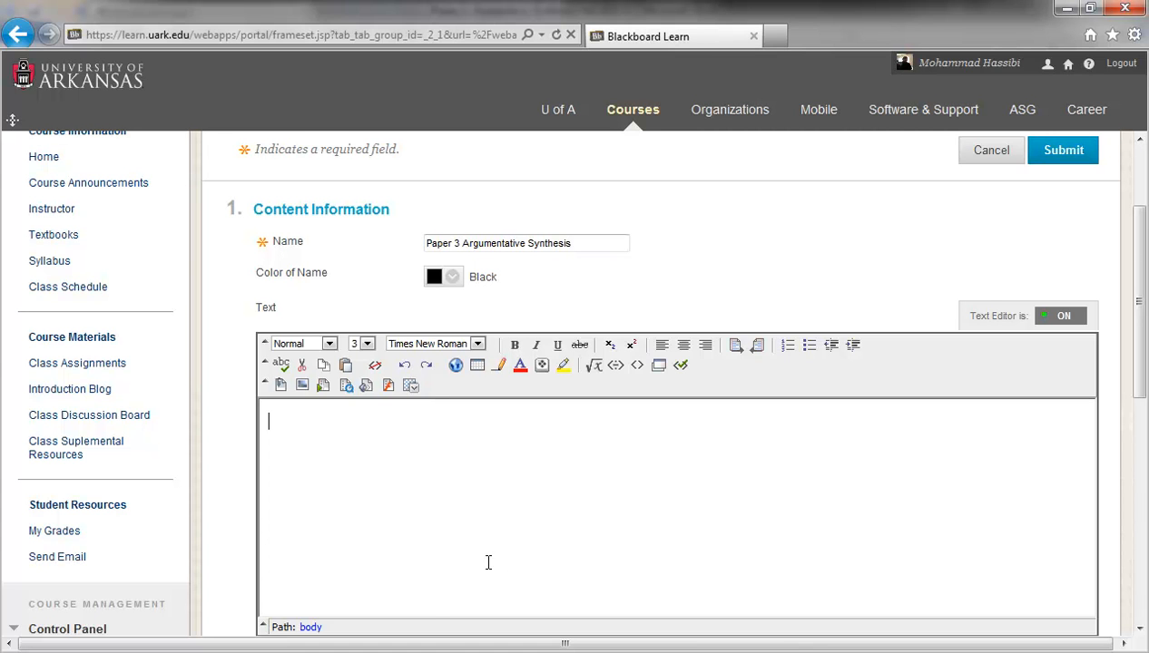
mouse_move(413, 652)
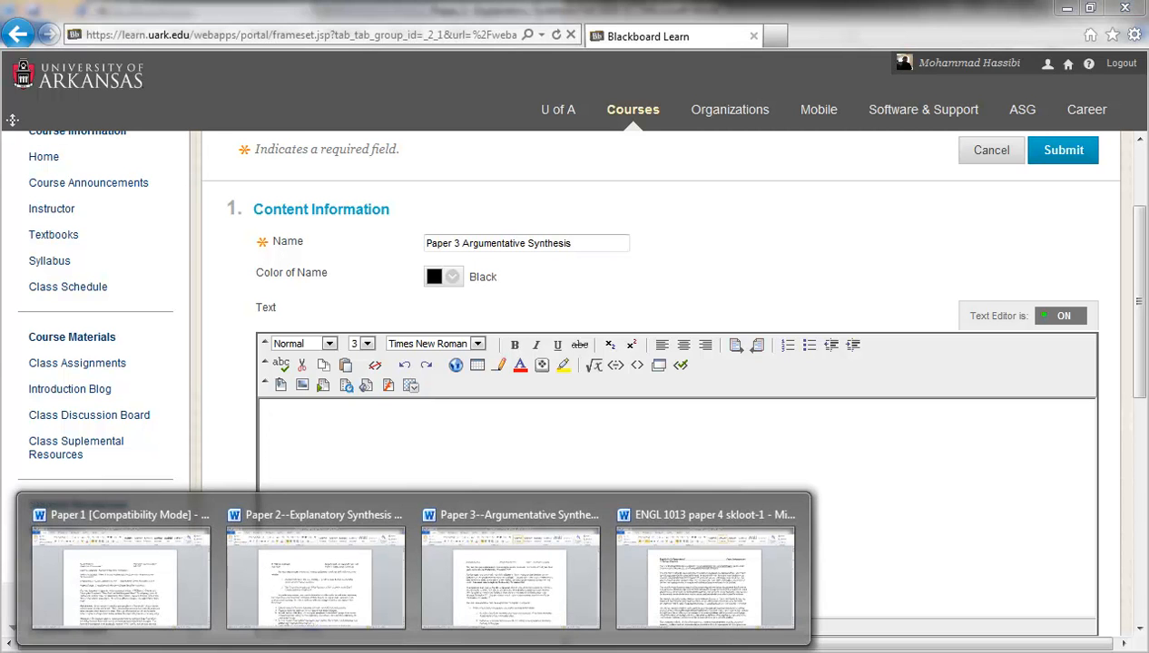
click(551, 586)
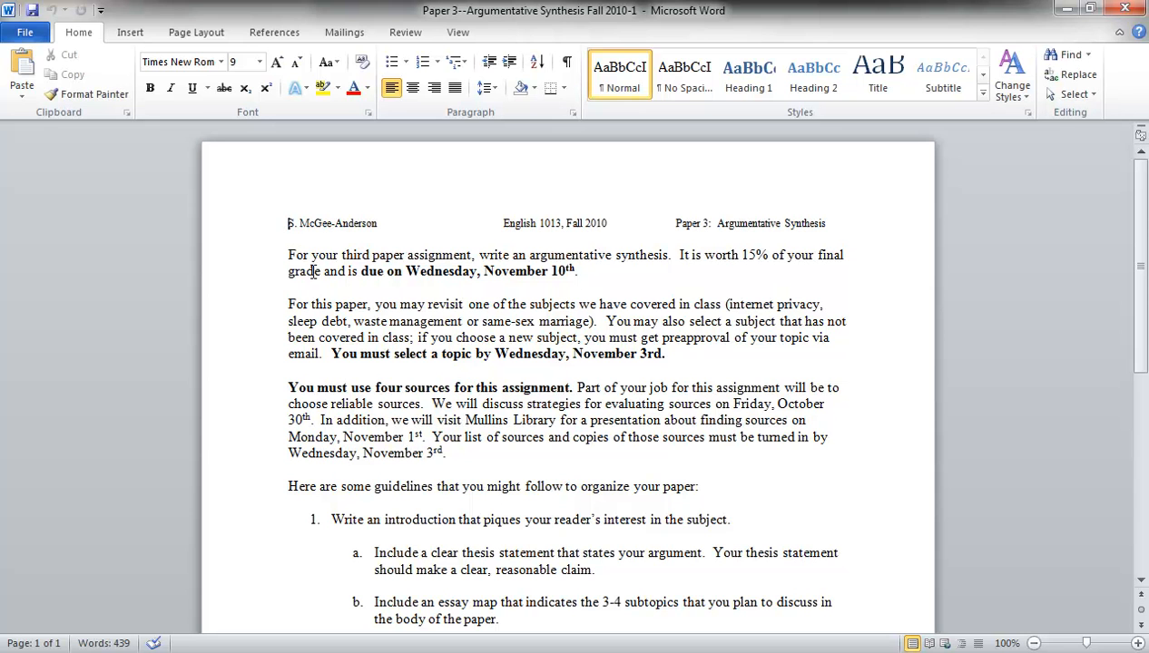
key(ctrl+a)
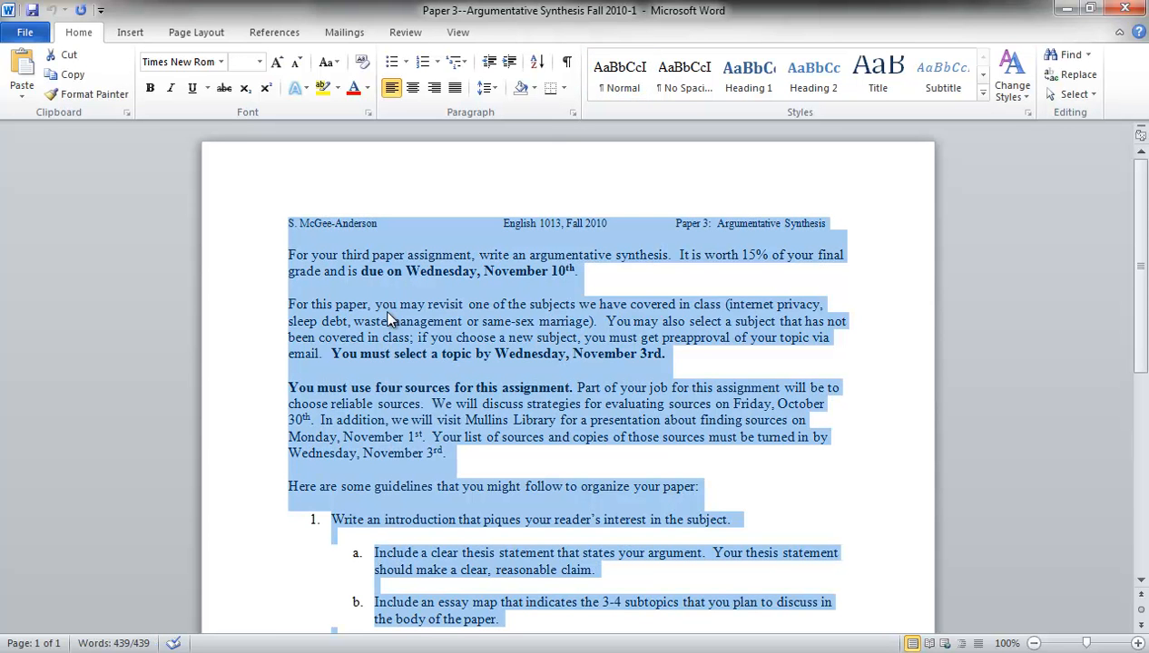
right_click(389, 314)
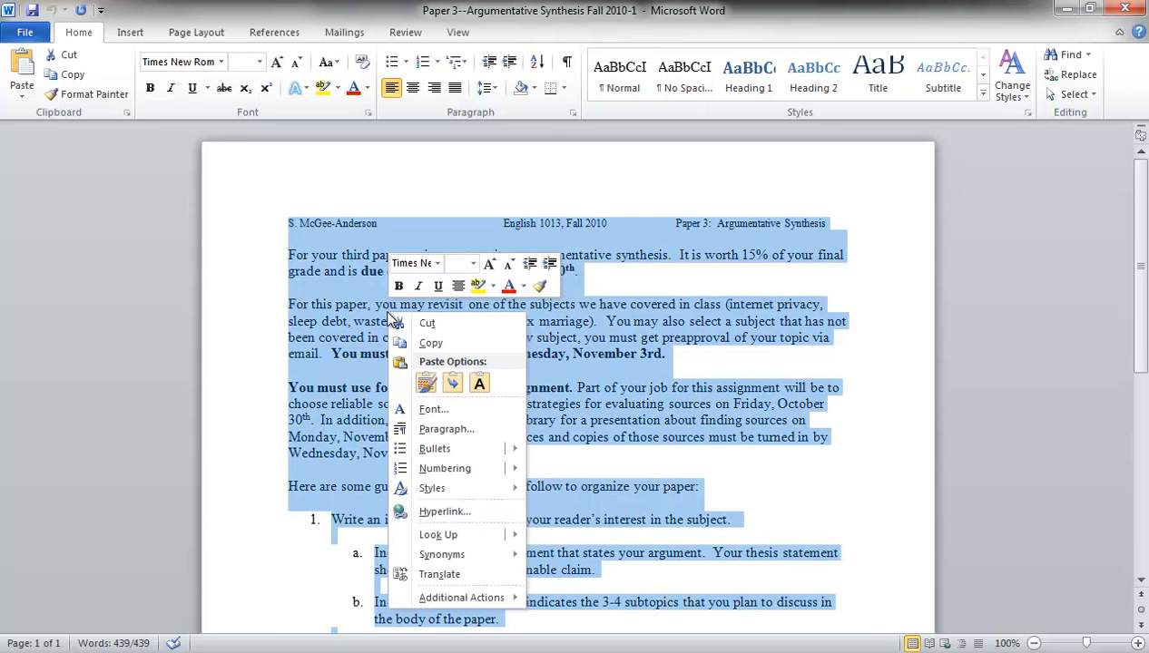
click(419, 343)
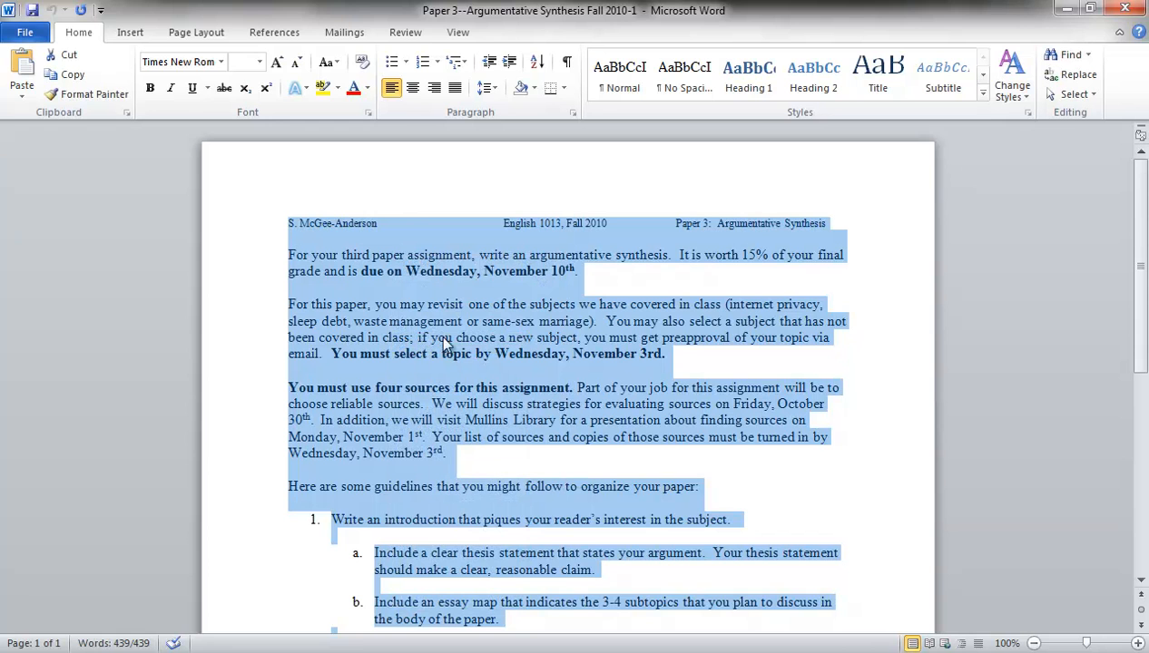
- Switch back to Blackboard and insert the copied Word text into the item's text area using Paste from Word, allowing clipboard access
click(1066, 8)
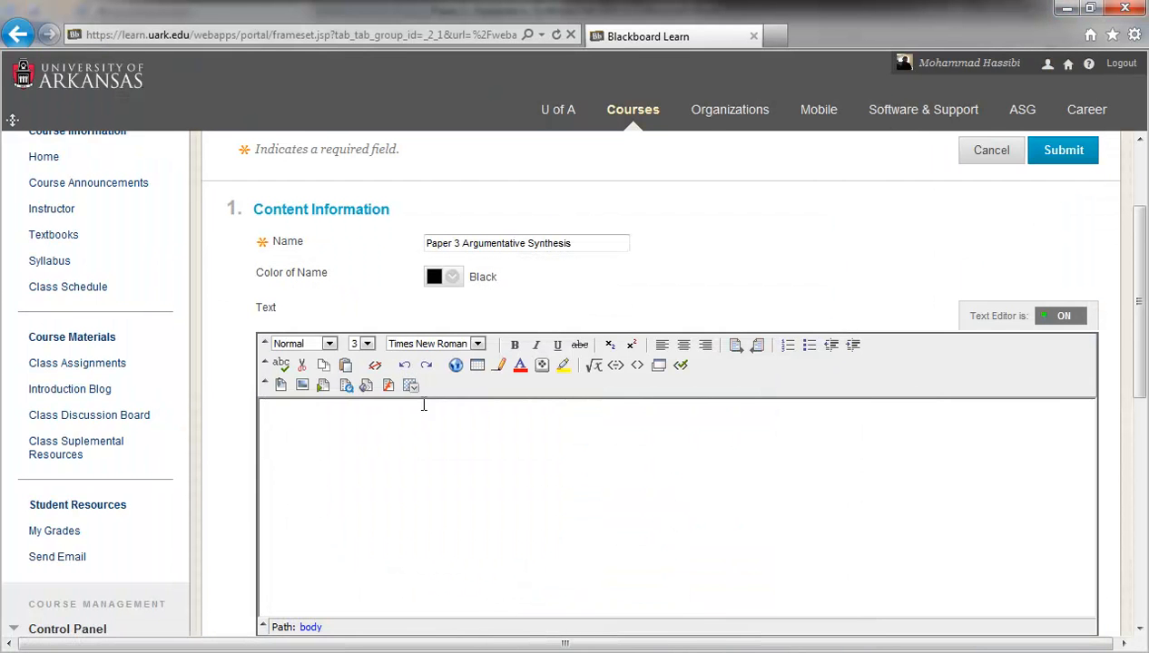
click(411, 388)
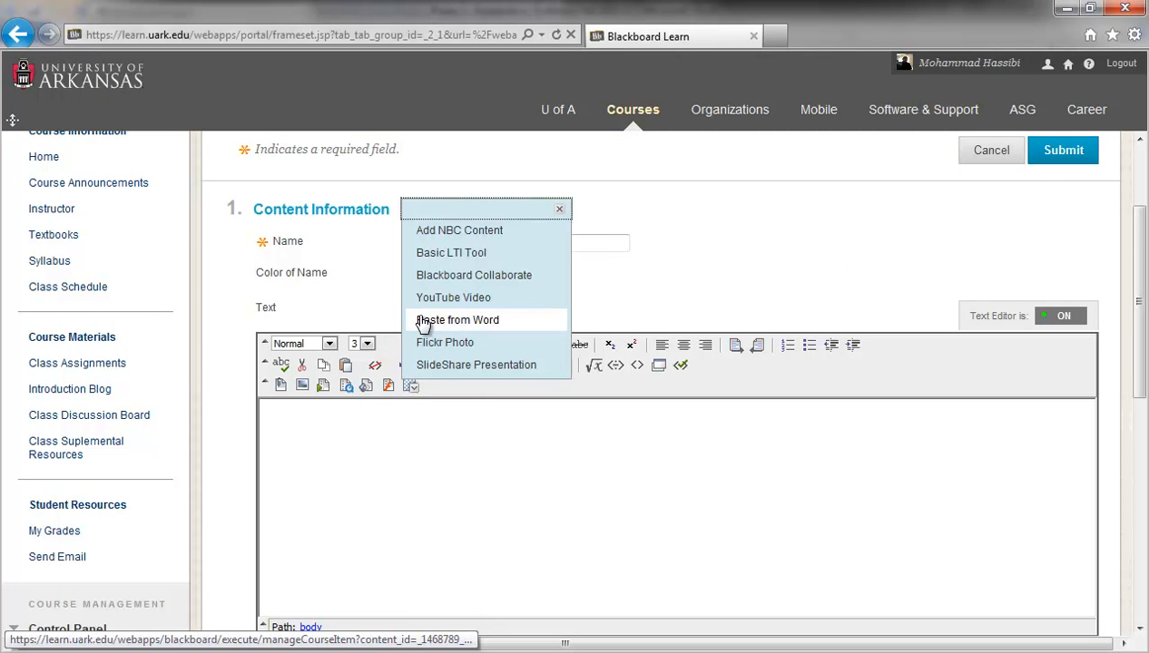
click(421, 326)
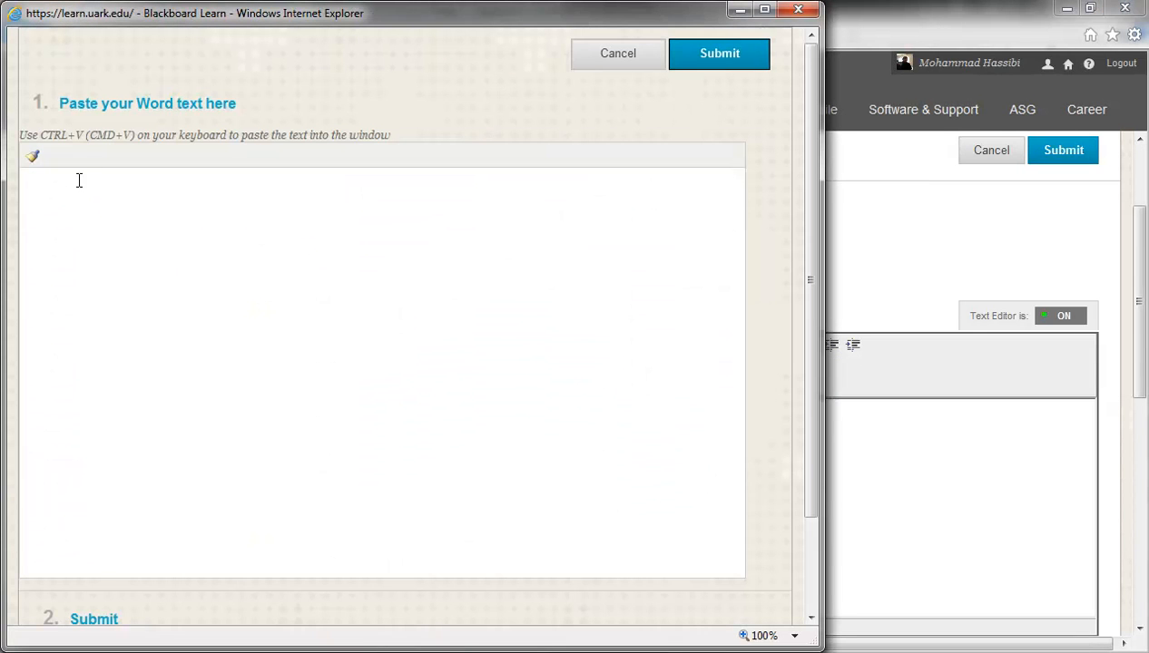
key(ctrl+v)
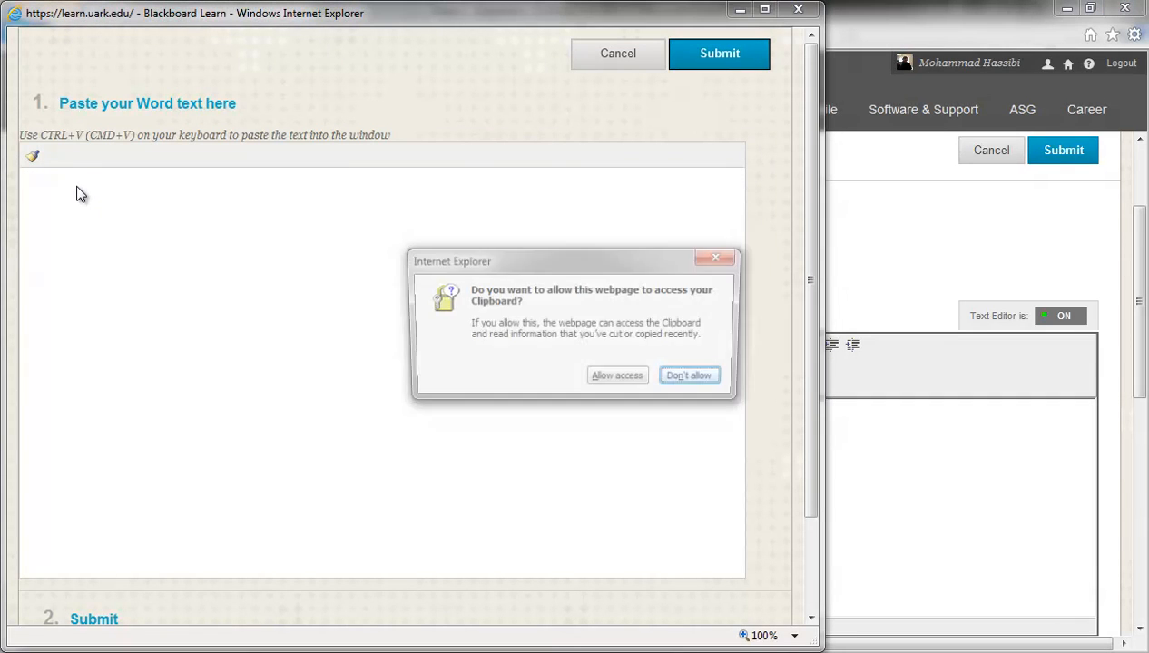
click(619, 379)
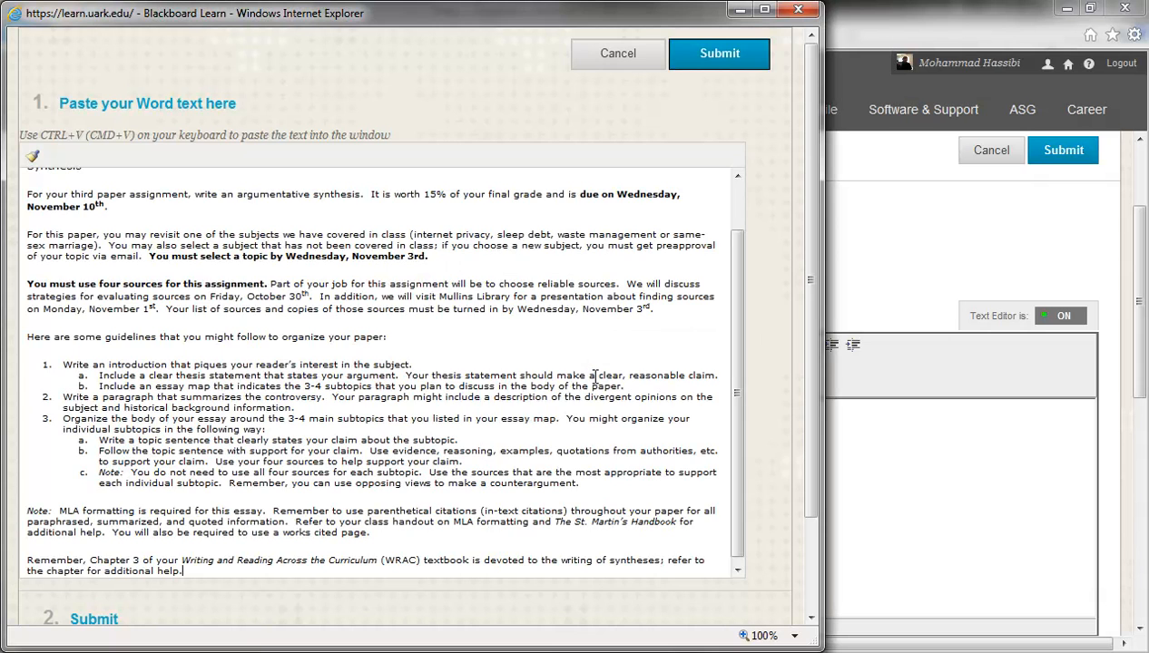
scroll(483, 345, down, 3)
scroll(481, 345, up, 3)
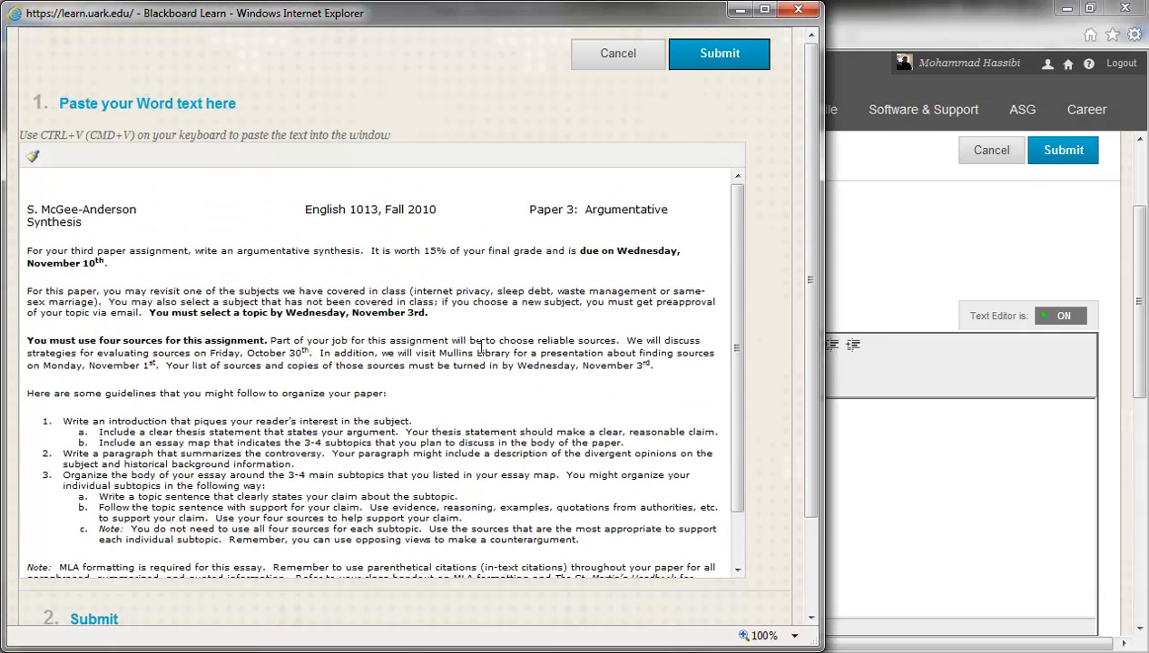
click(707, 62)
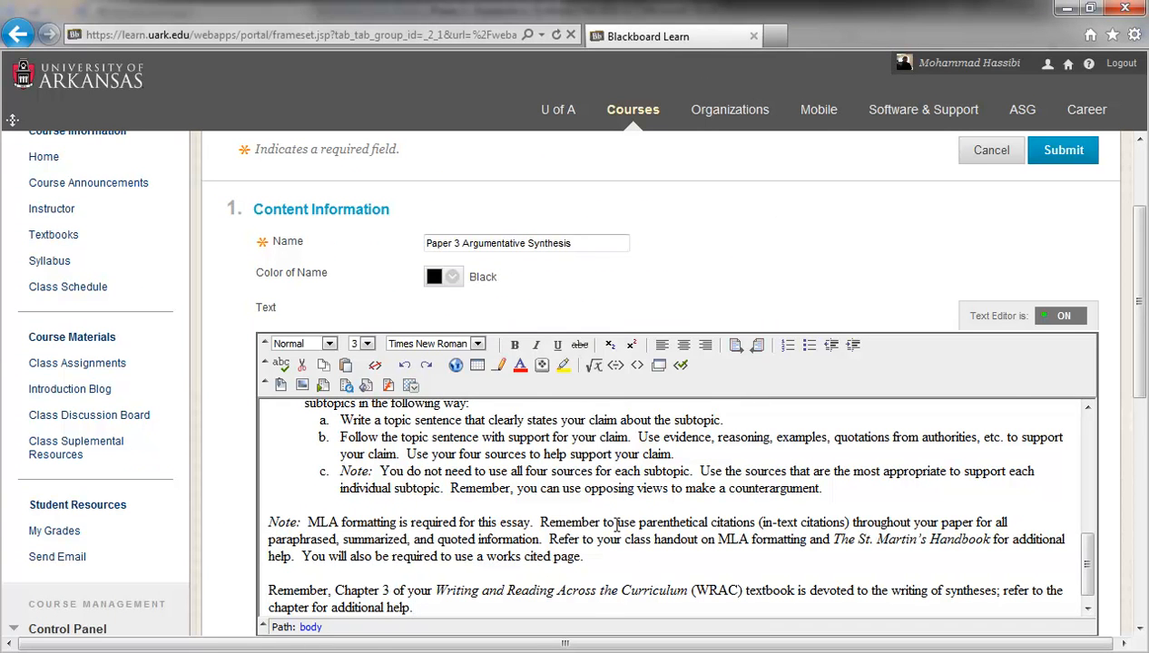
- Attach the "Paper 3--Argumentative Synthesis Fall 2010-1" document from the computer's Bb files folder to the item
scroll(755, 491, down, 4)
scroll(755, 491, up, 7)
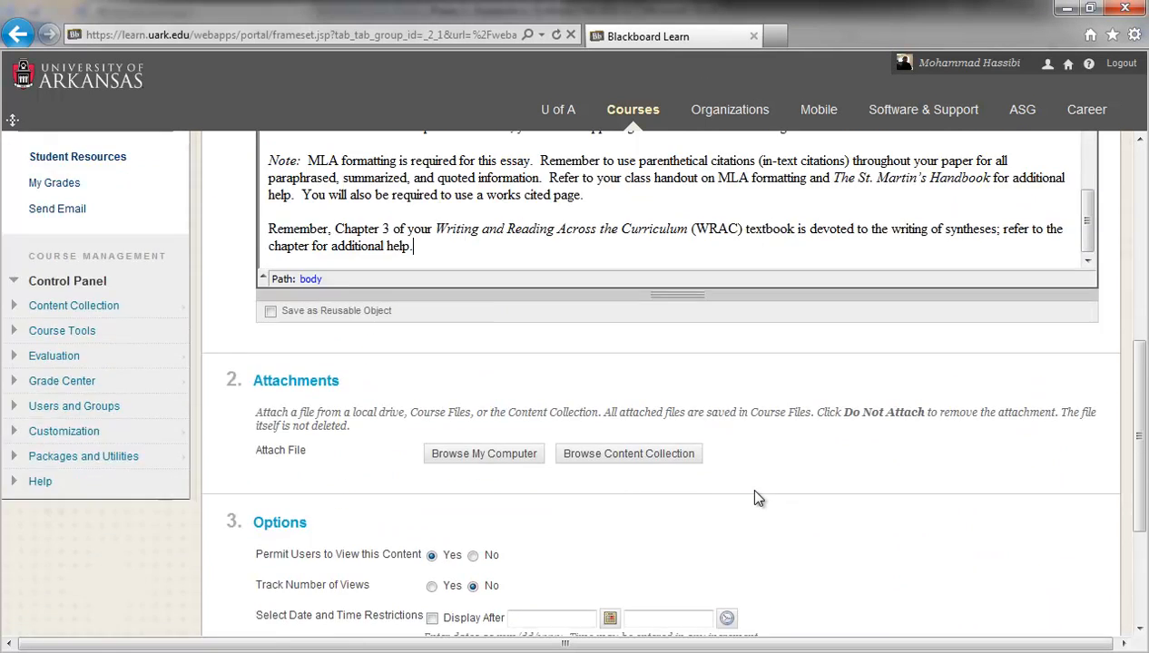
scroll(755, 491, up, 10)
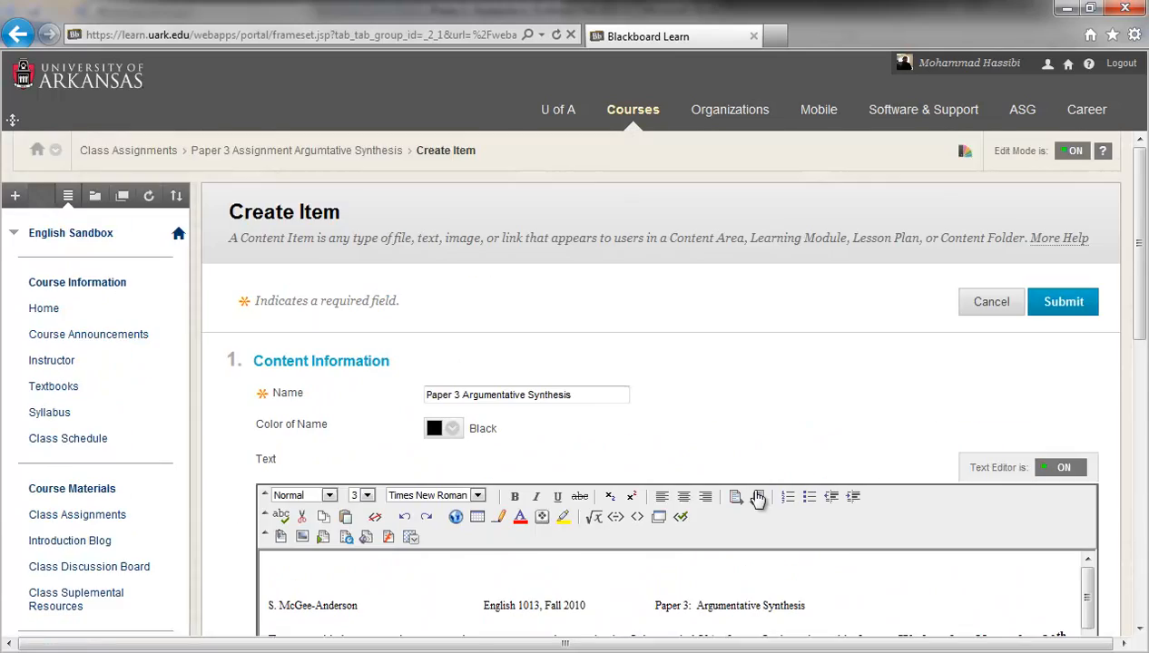
scroll(755, 491, down, 2)
scroll(755, 491, down, 10)
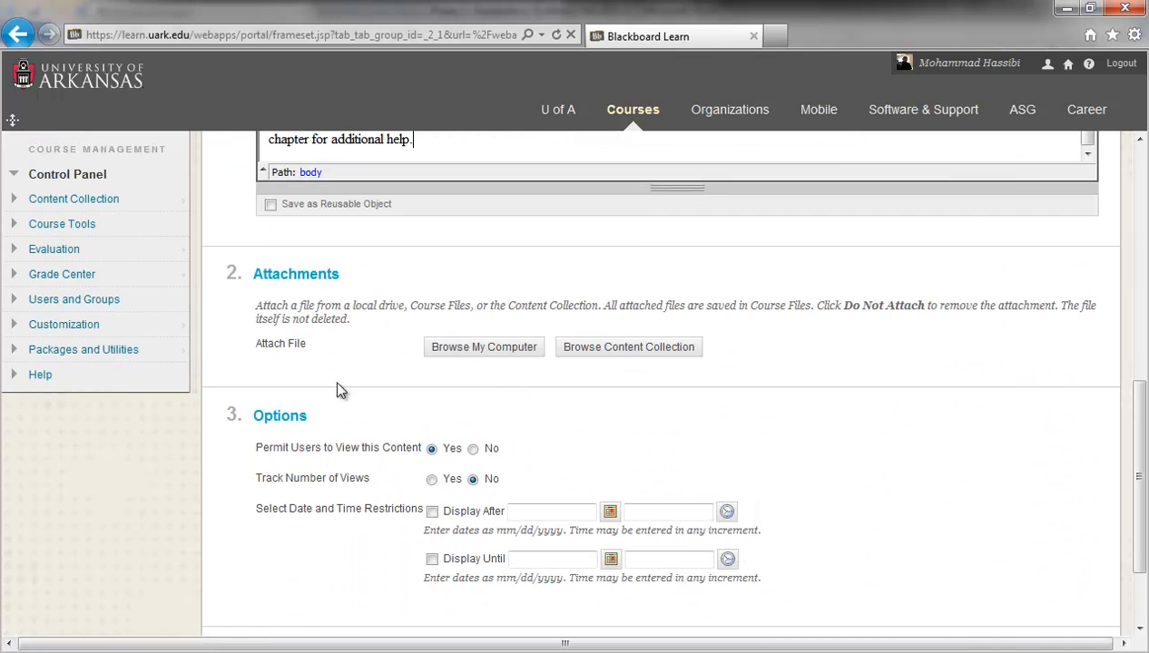
click(485, 351)
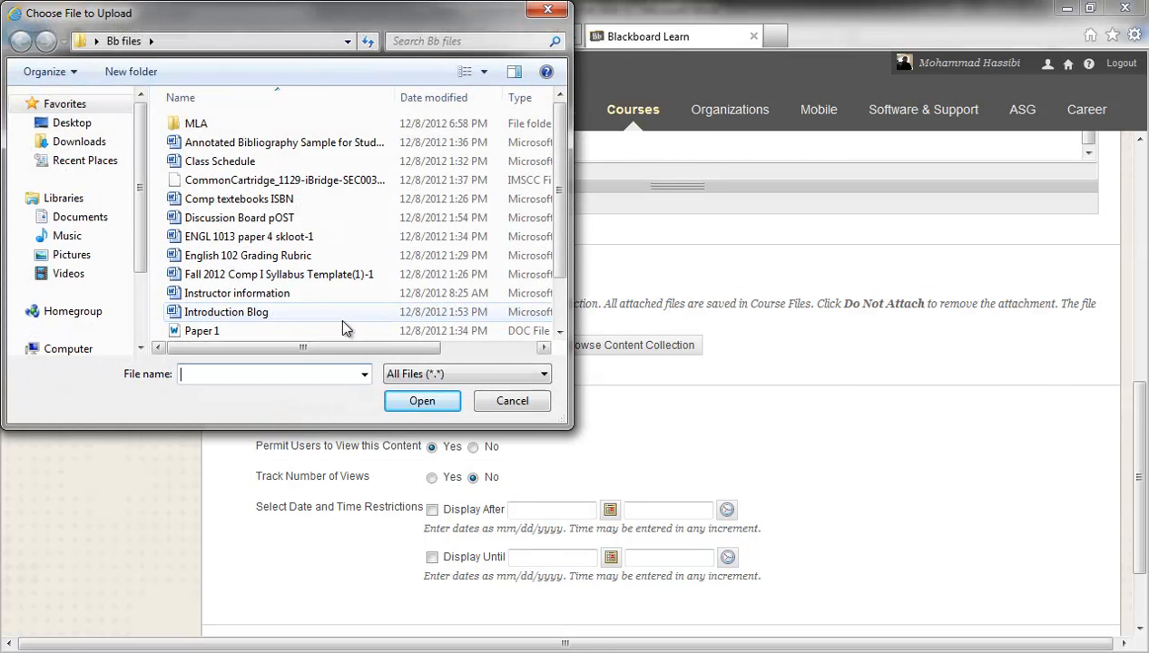
drag(556, 217, 559, 250)
click(309, 320)
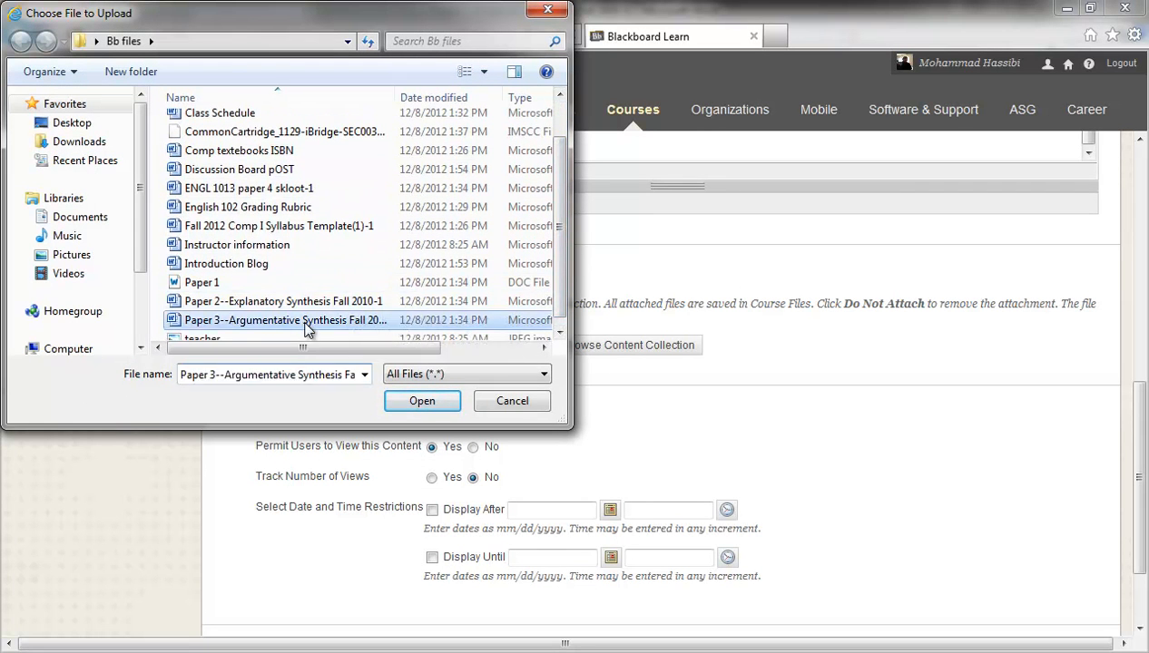
click(400, 402)
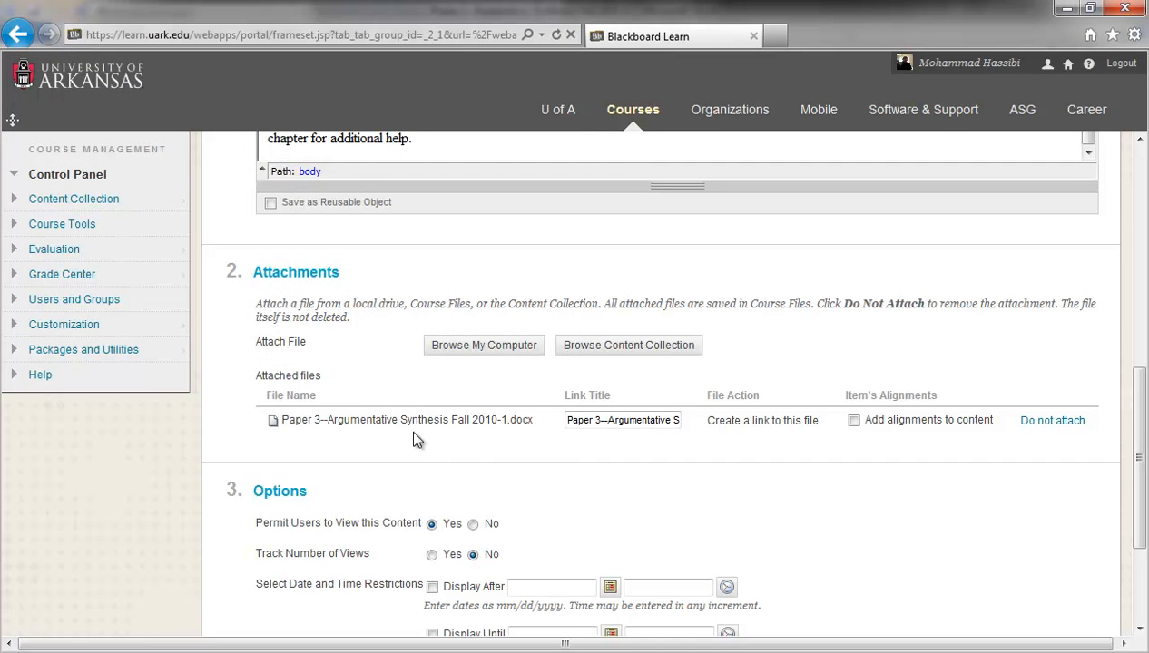
- Review the item's text and attachment, submit it and check it in the Paper 3 folder
drag(1134, 404, 1139, 319)
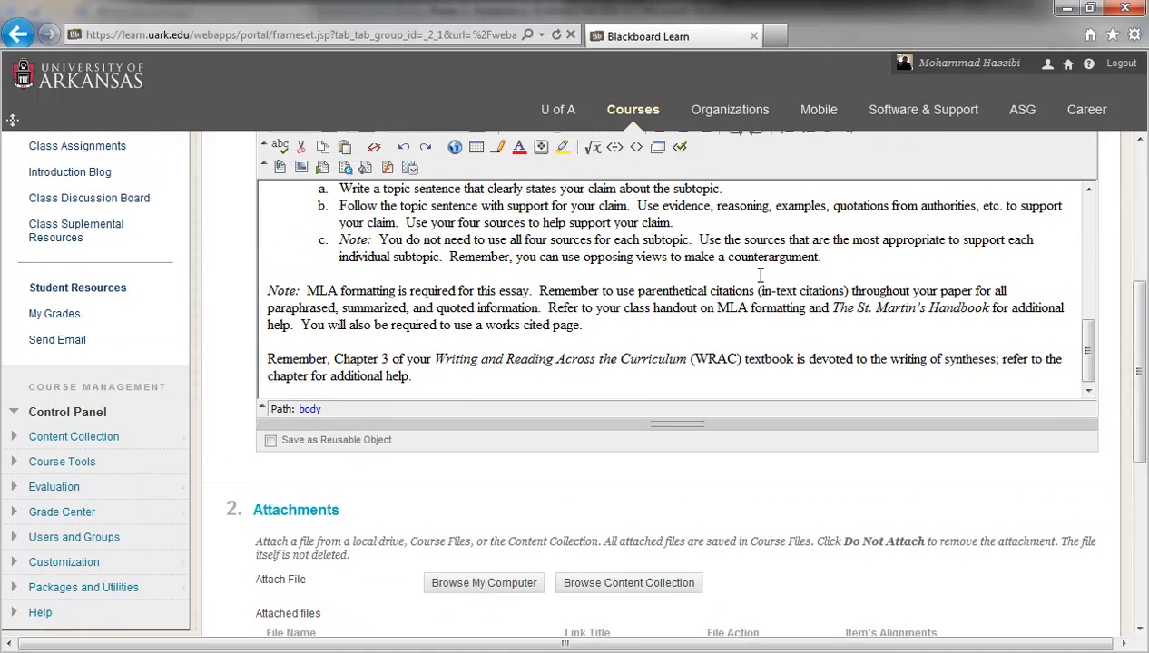
drag(1137, 410, 1137, 477)
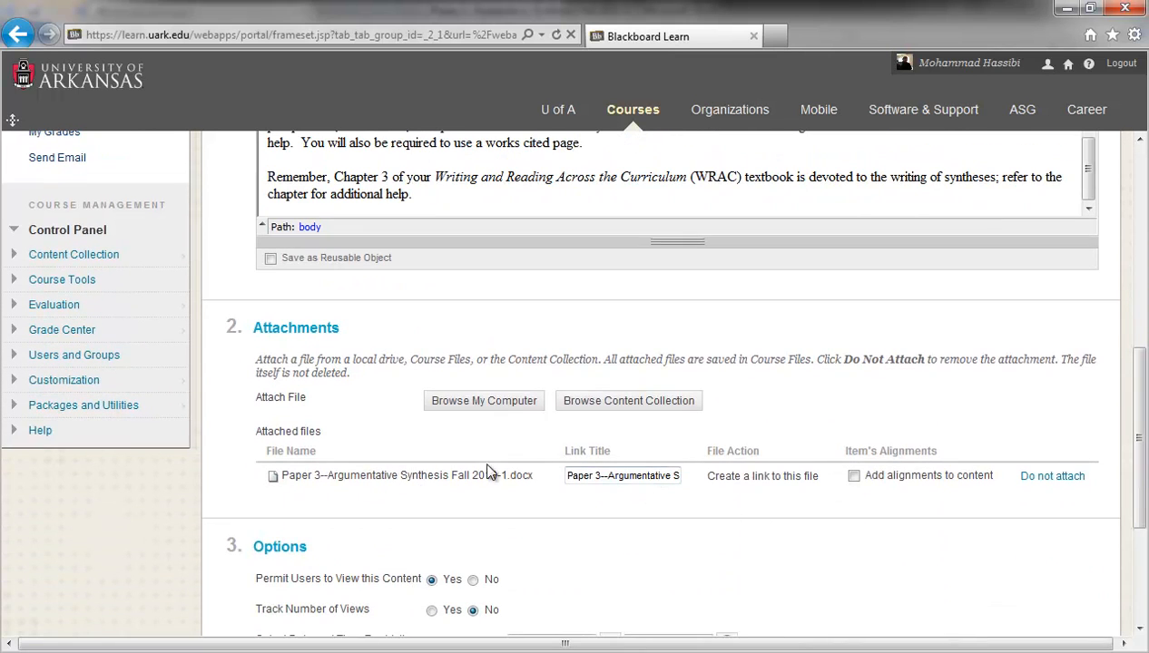
drag(1136, 410, 1142, 350)
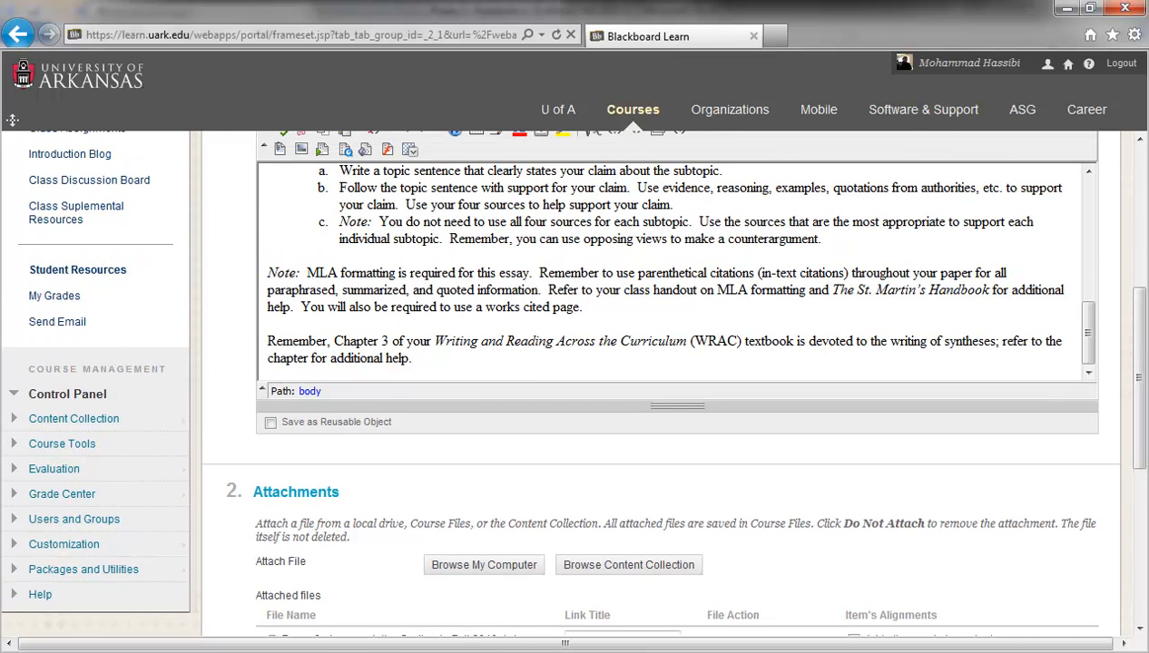
drag(1136, 314, 1145, 427)
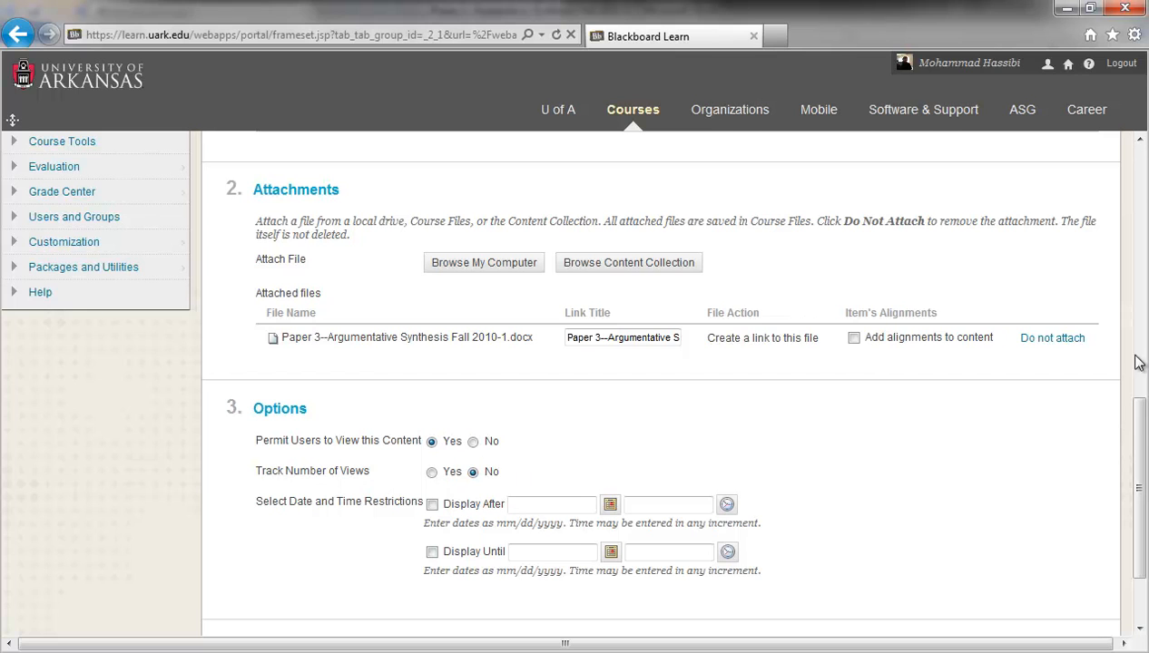
scroll(1142, 471, down, 3)
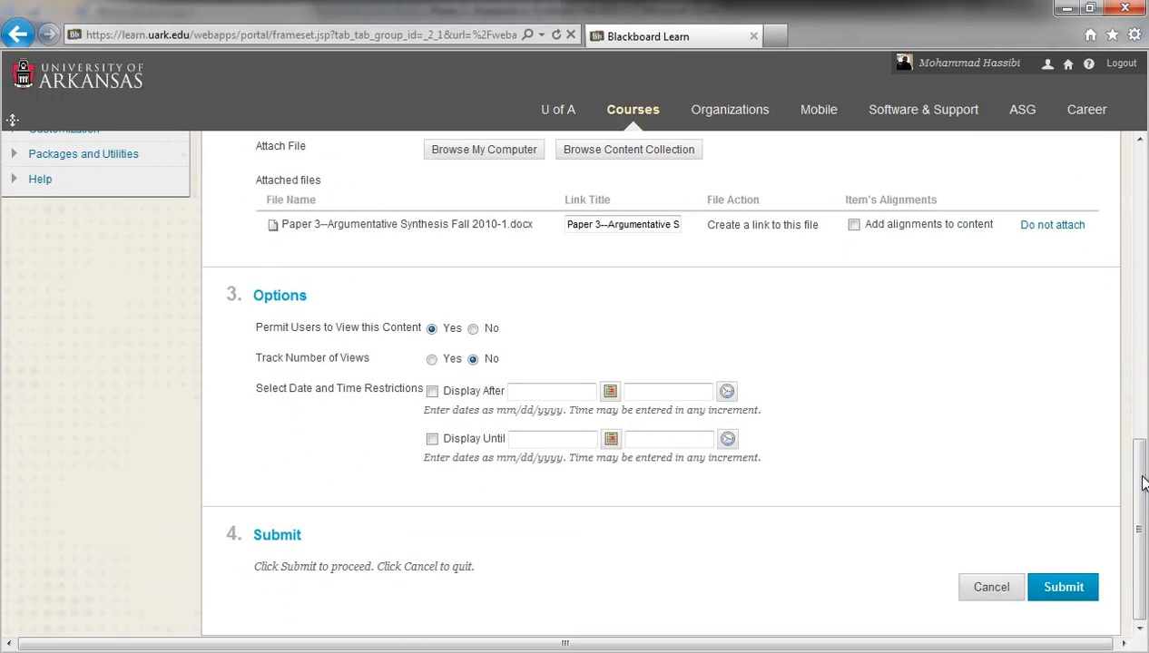
click(1066, 588)
drag(1136, 238, 1141, 320)
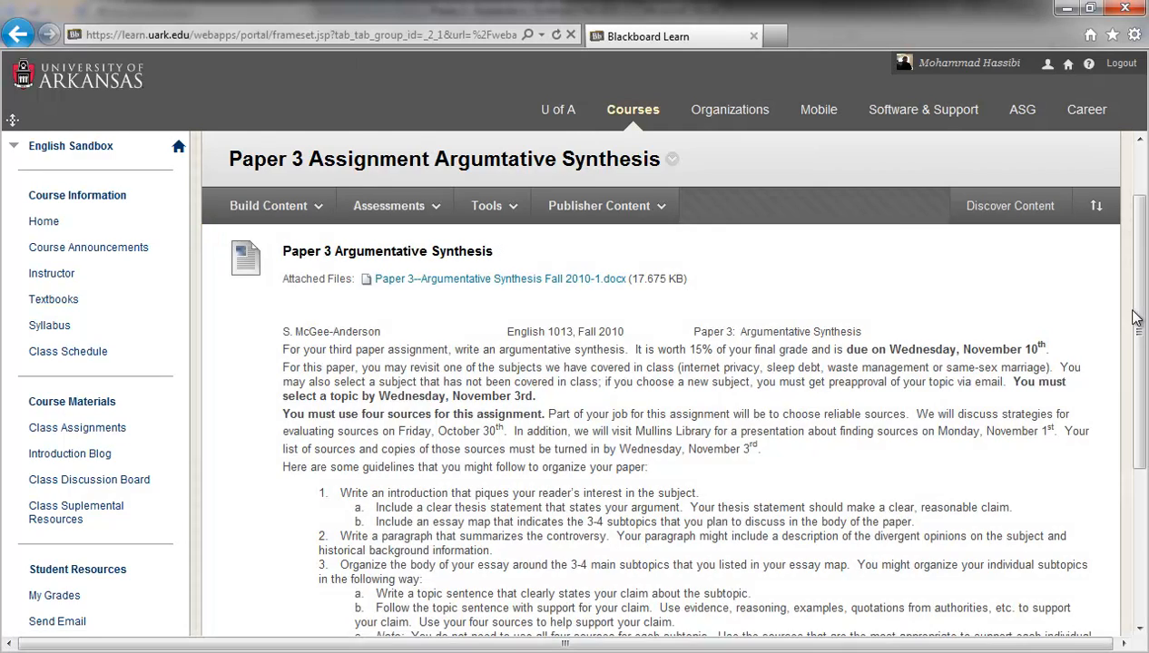
- Add a SafeAssignment to the Paper 3 folder, named "Paper 3 Argumentative Synthesis" and worth 100 points
drag(1135, 311, 1081, 296)
click(427, 229)
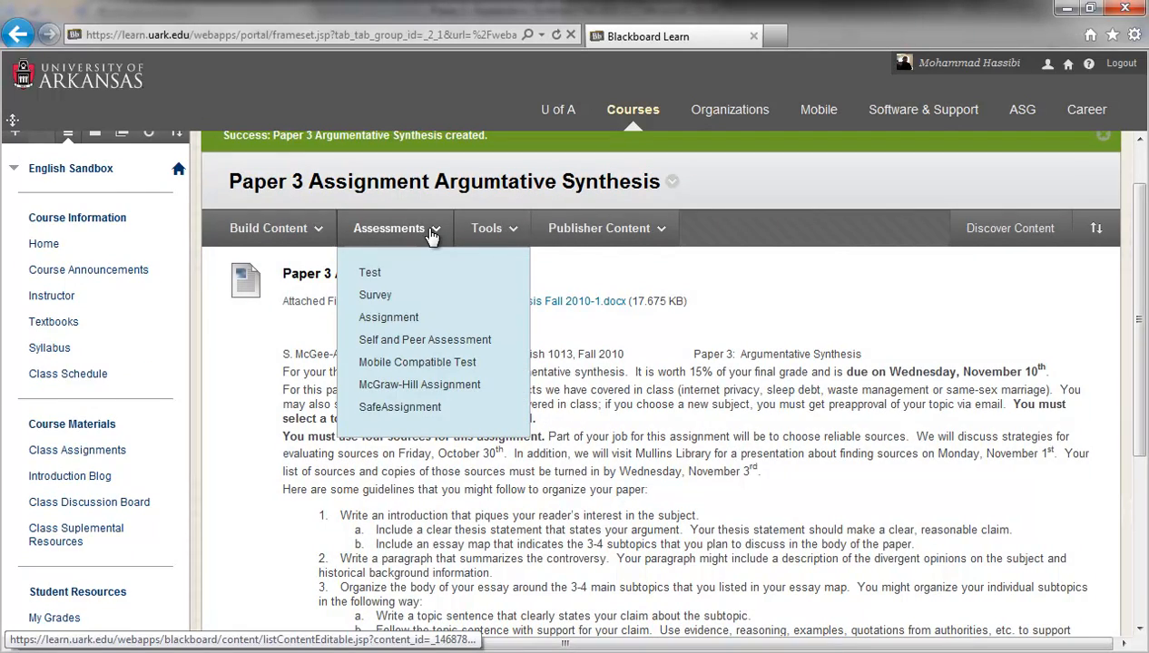
click(386, 406)
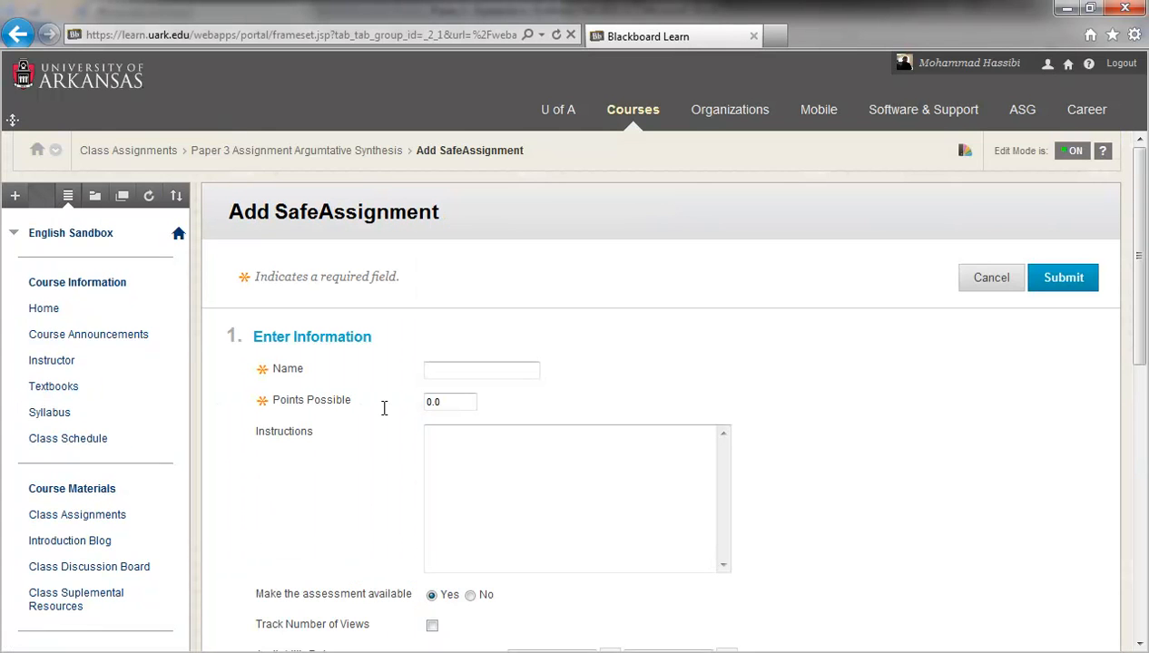
click(447, 370)
text(Paper 3 Argumen)
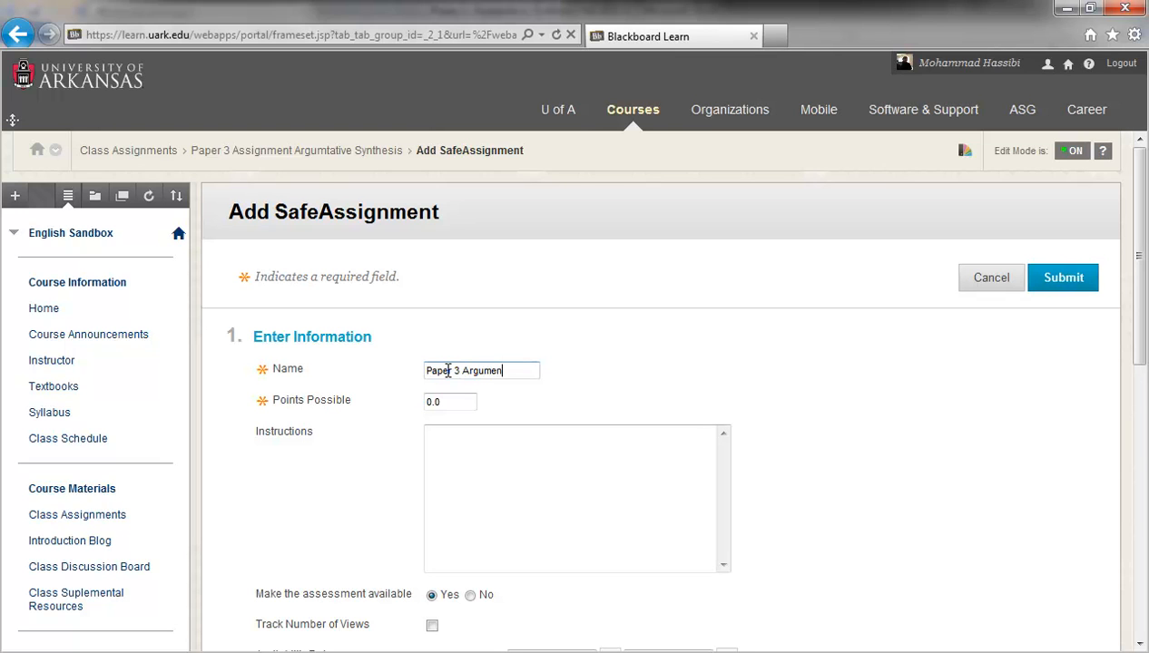
text(tative Synthesis)
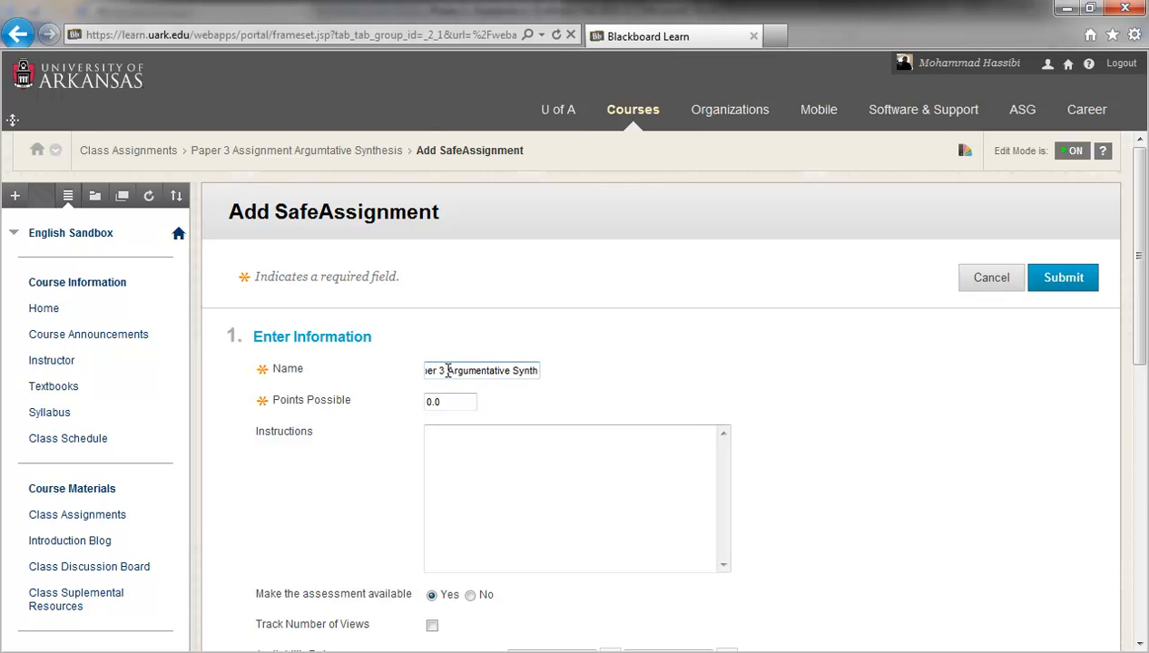
double_click(450, 402)
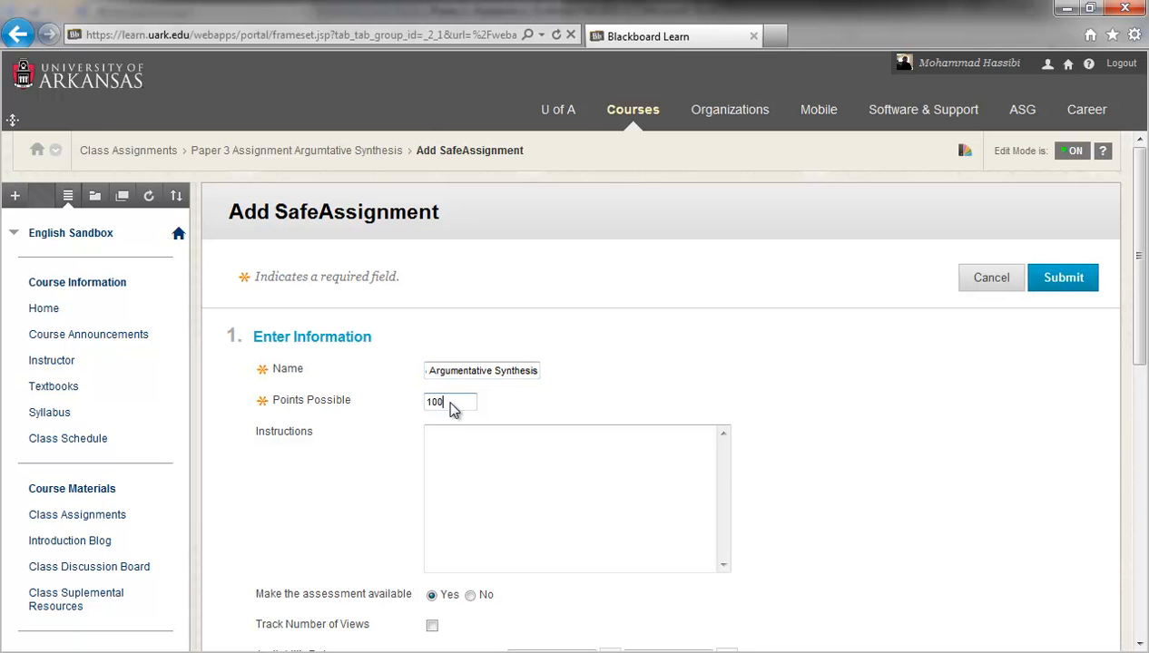
click(445, 432)
- Set Student Viewable to No, submit the SafeAssignment and check it in the Paper 3 folder
scroll(454, 487, down, 1)
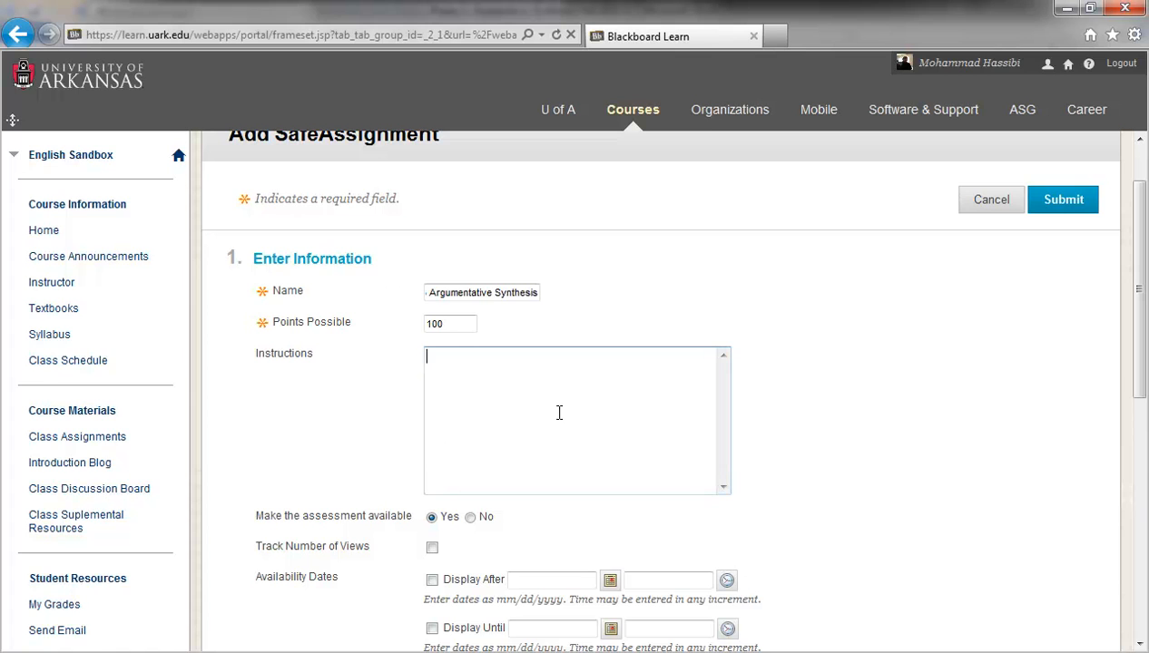
scroll(559, 413, down, 4)
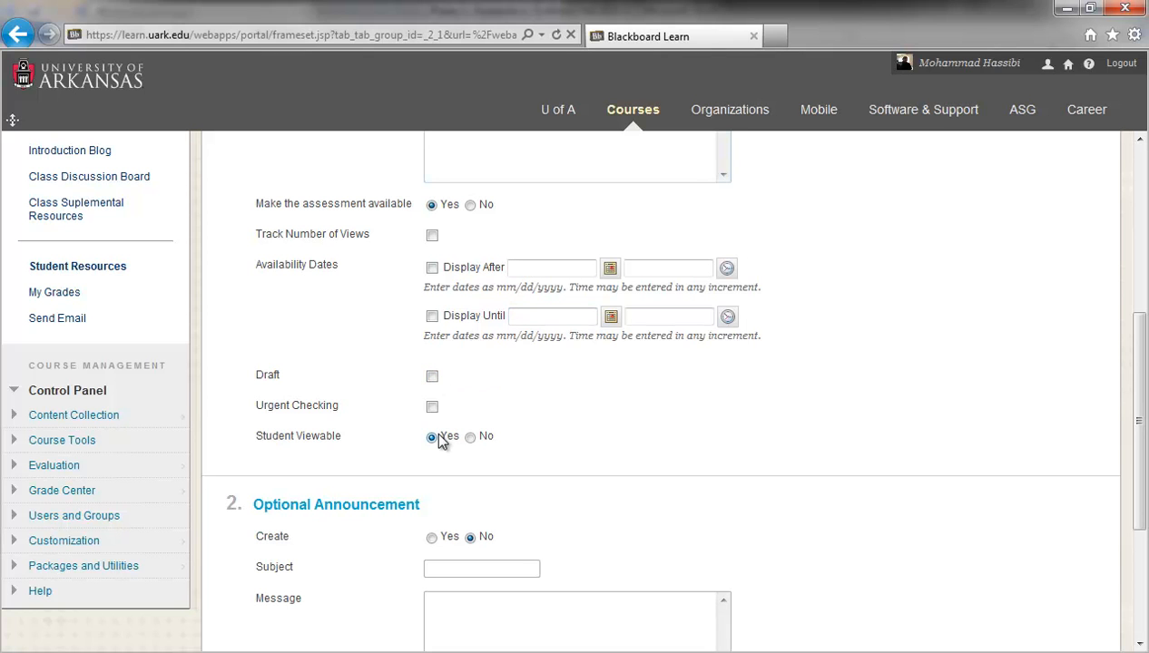
click(470, 437)
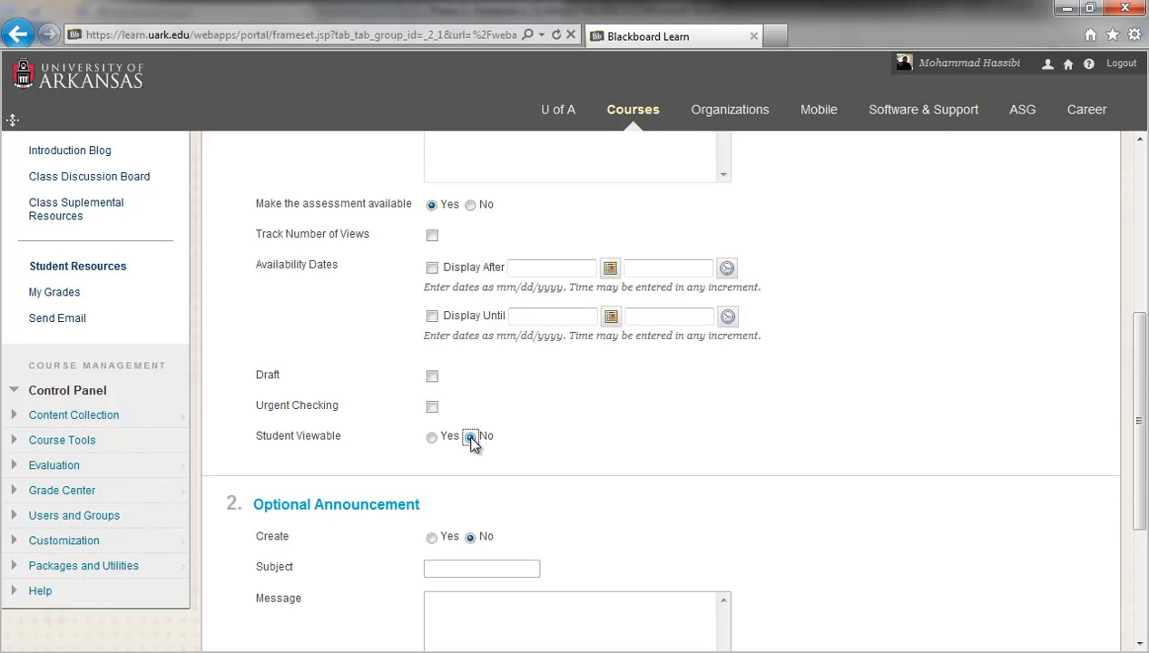
drag(1132, 481, 1133, 572)
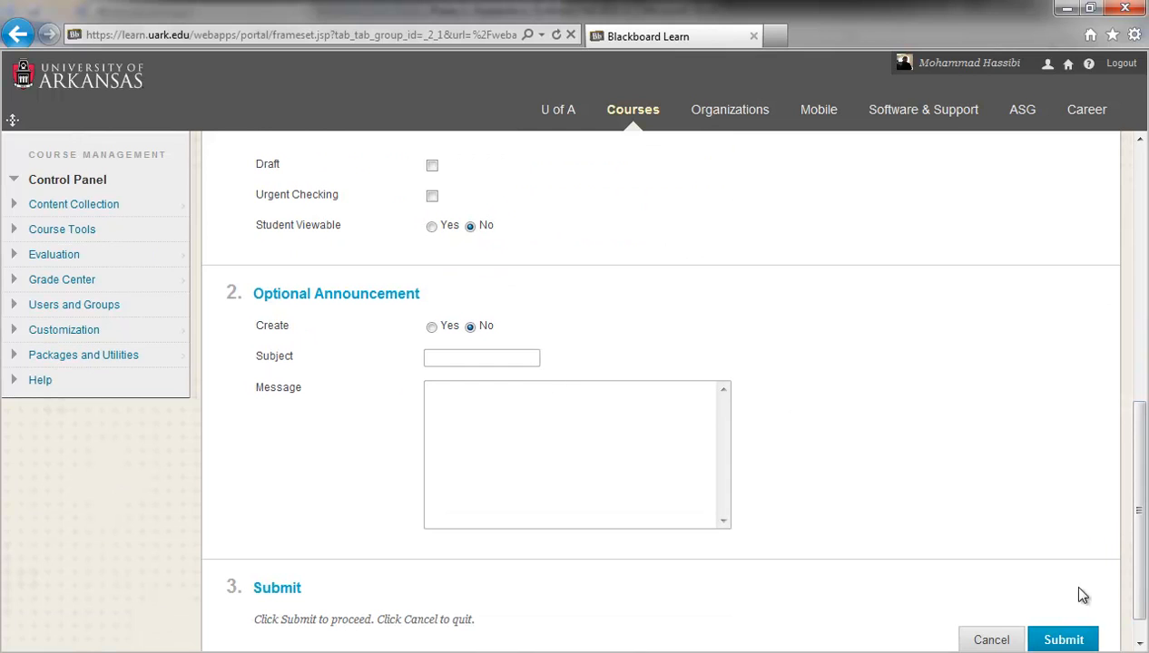
click(1063, 640)
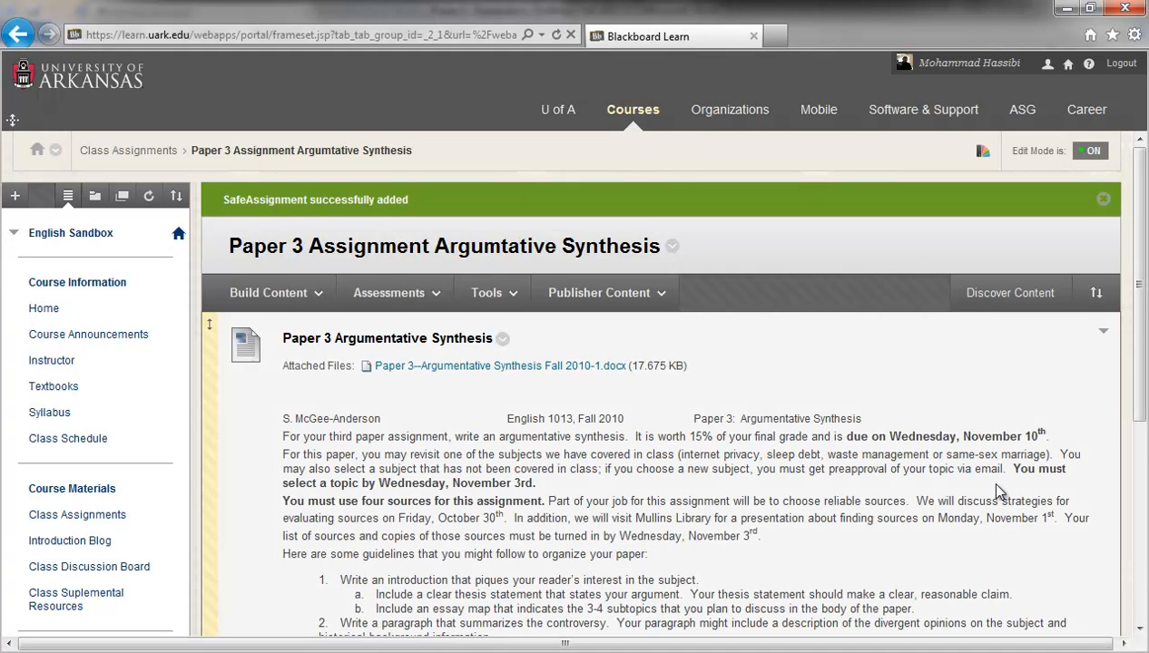
drag(1142, 360, 1140, 530)
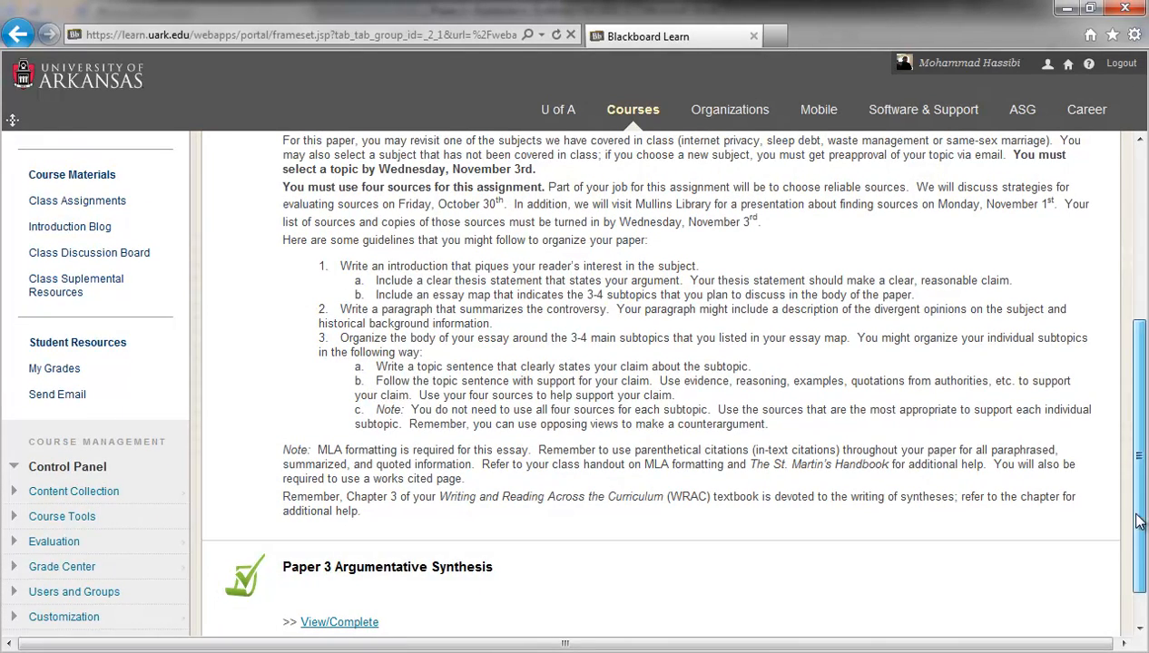
drag(1137, 528, 1127, 318)
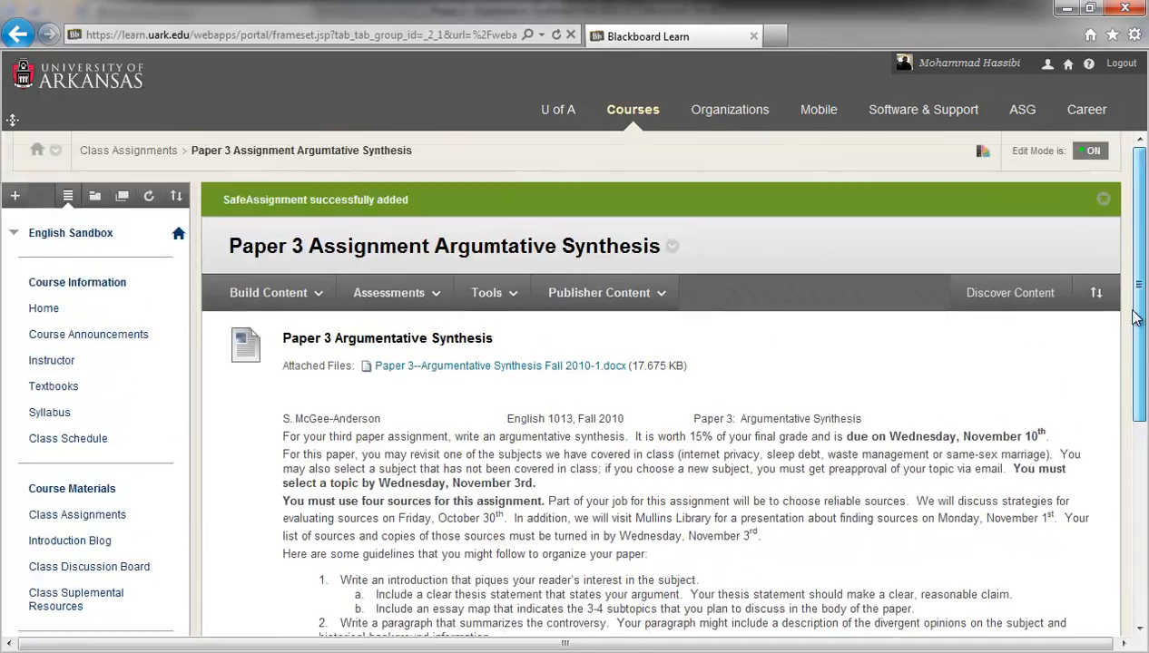
- Start a new item in the Paper 3 folder and name it "Paper 3 Argumentative Synthesis Rubric"
click(396, 297)
click(336, 308)
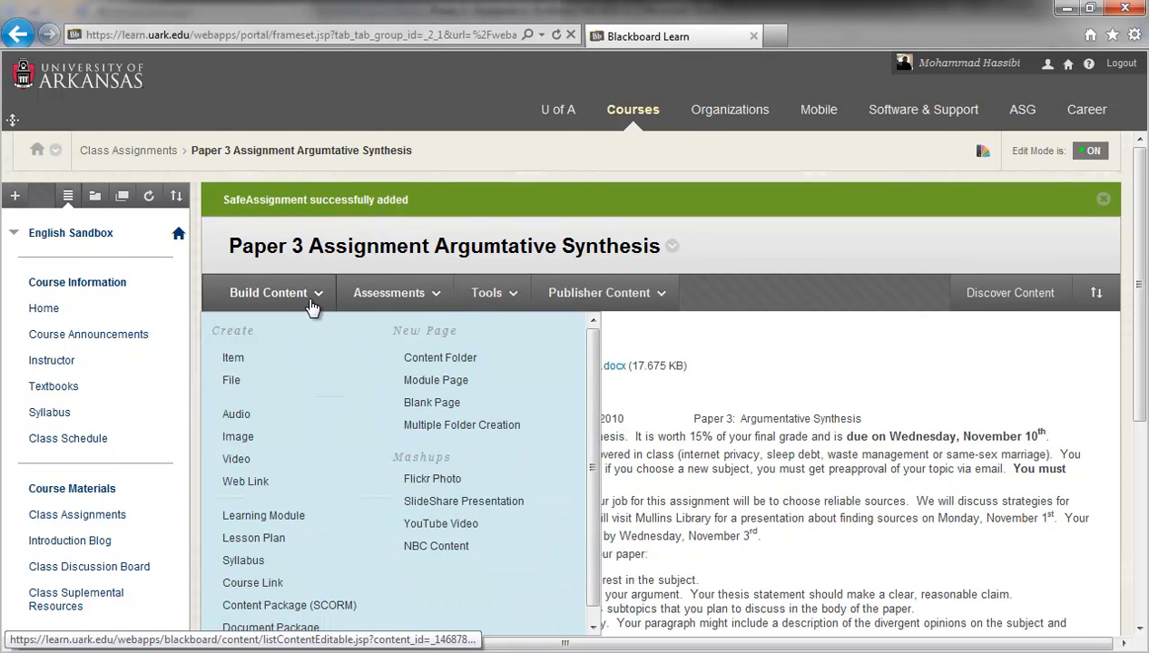
click(234, 359)
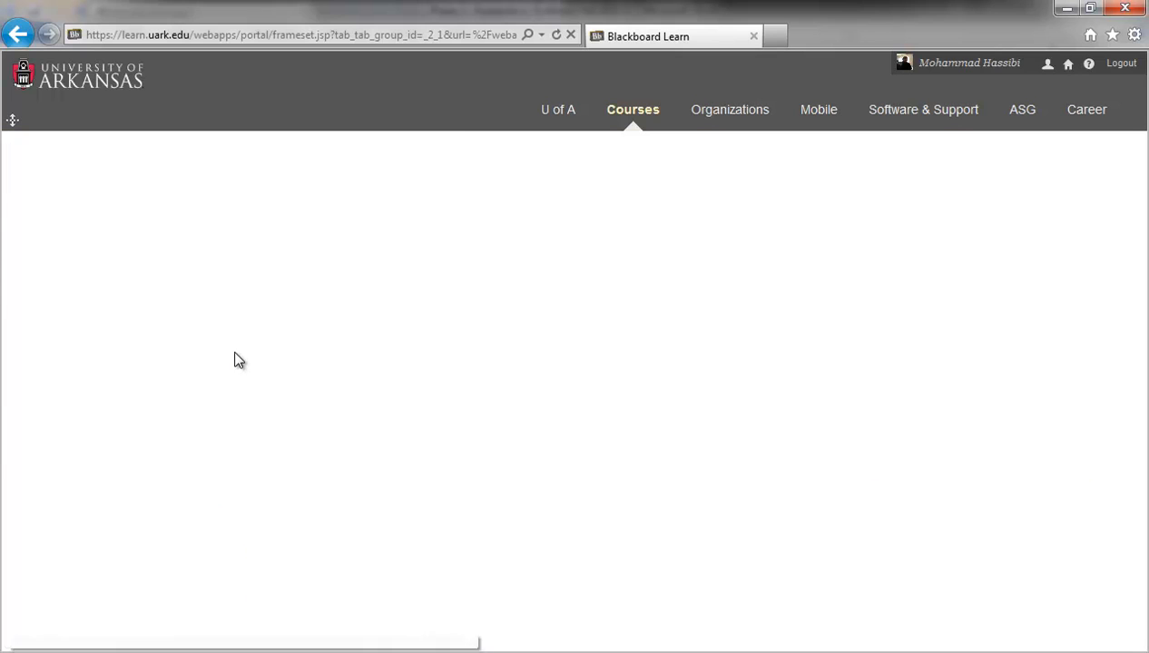
click(506, 395)
text(Ppa)
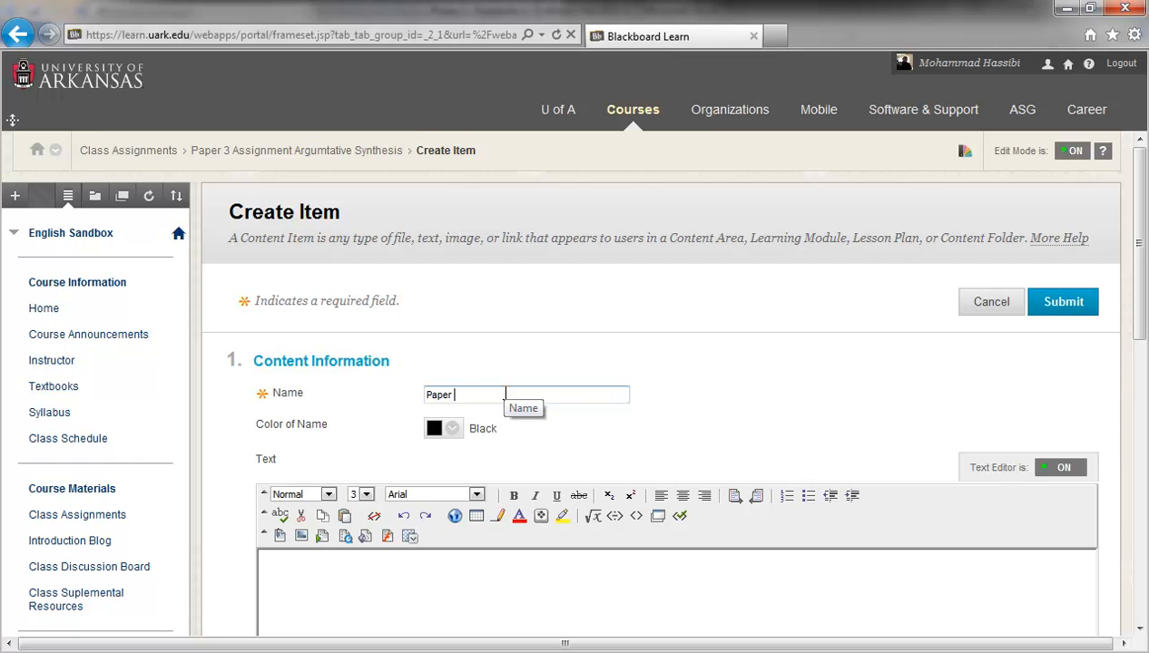
text(er 3 Argumentative Synthesis)
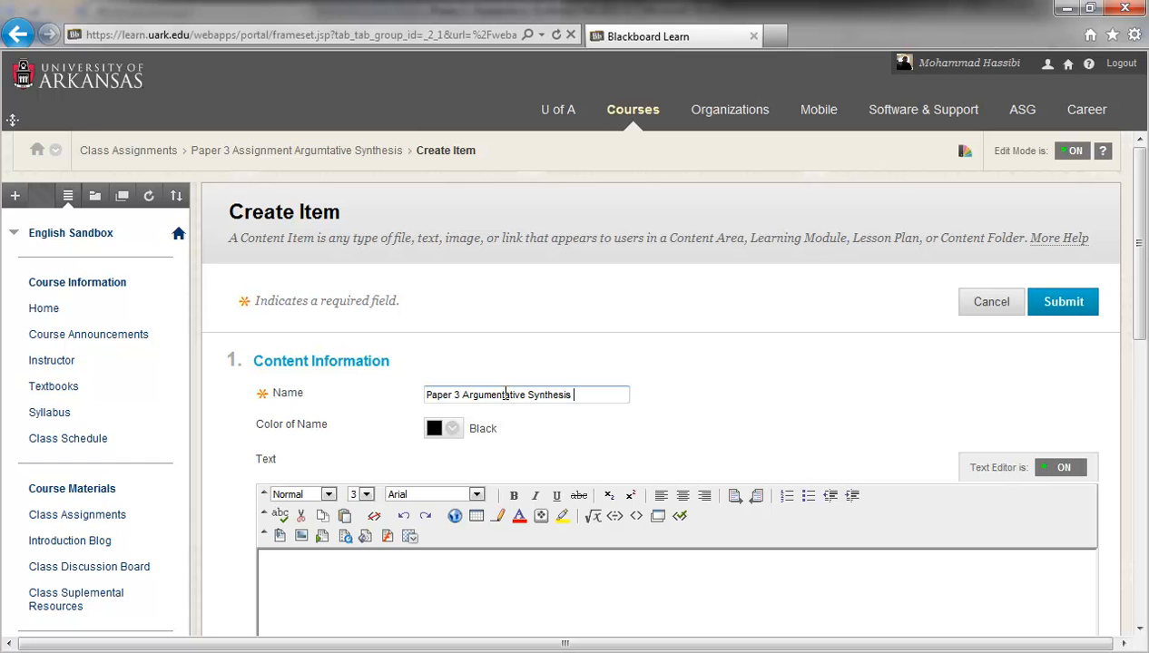
- Attach "English 102 Grading Rubric.docx" from the computer to the rubric item and review the item's options
click(465, 547)
scroll(463, 555, down, 5)
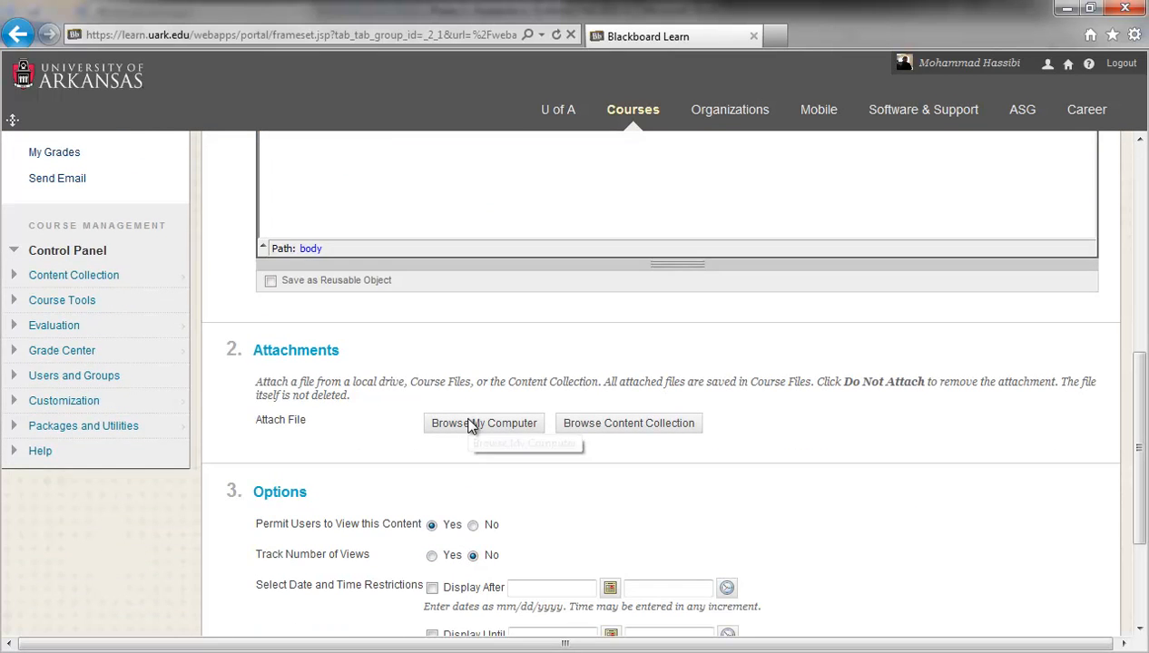
click(468, 424)
double_click(255, 256)
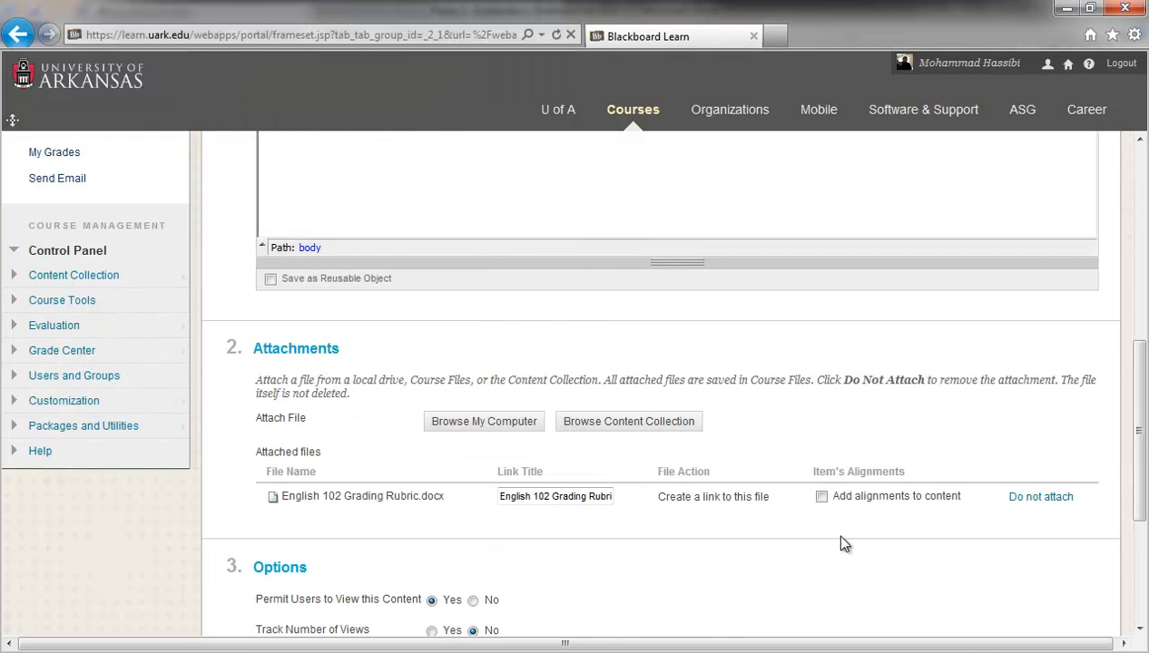
scroll(840, 544, down, 3)
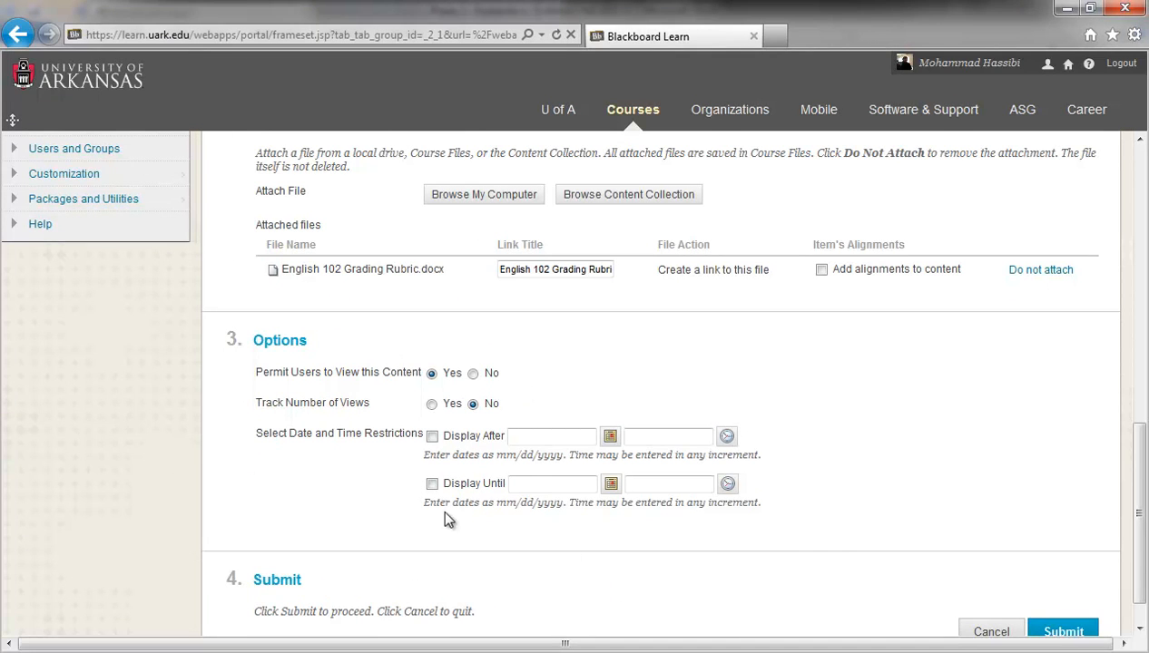
- Submit the rubric item and check it in the Paper 3 folder
click(1060, 633)
scroll(1144, 200, down, 1)
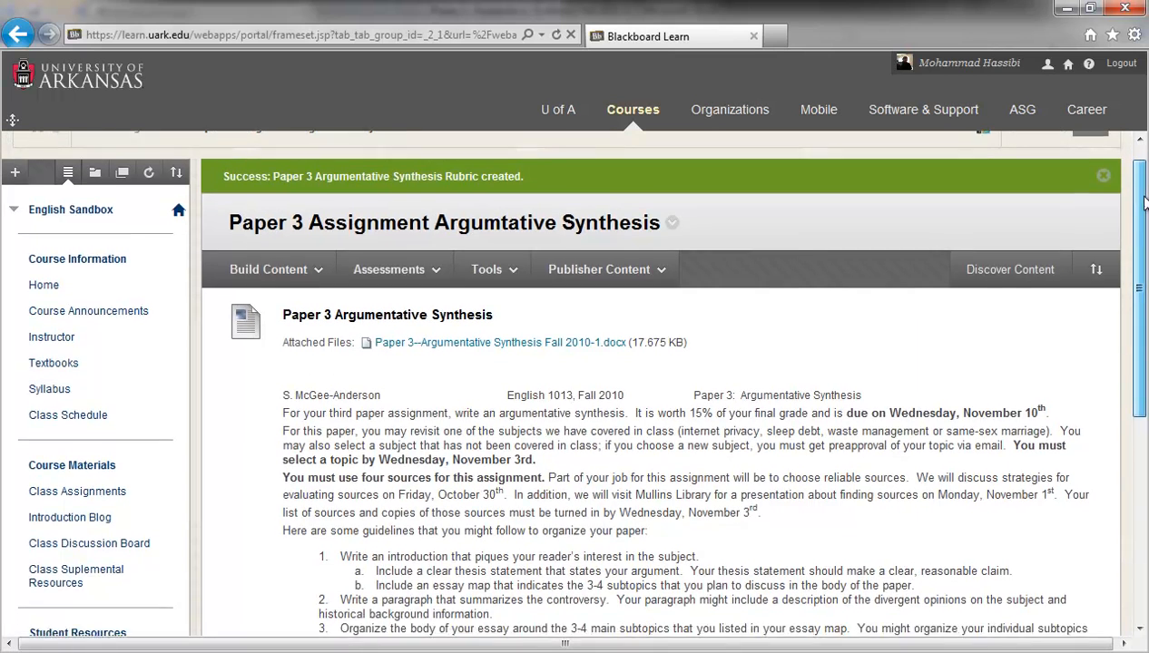
scroll(1144, 200, down, 4)
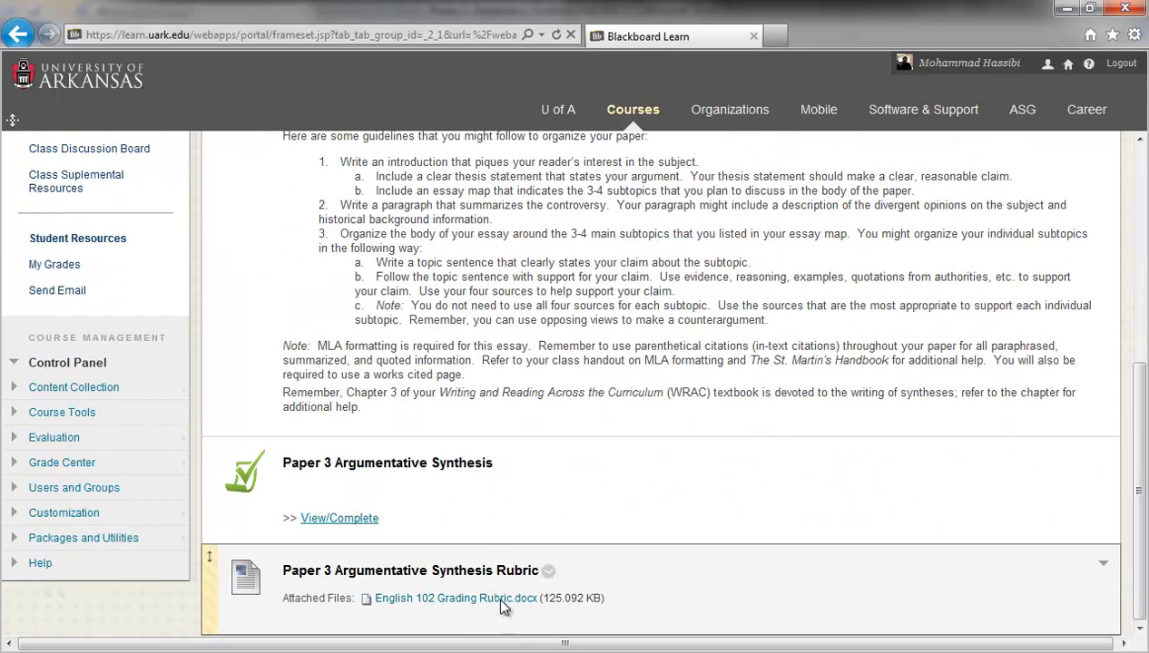
drag(1136, 479, 1139, 317)
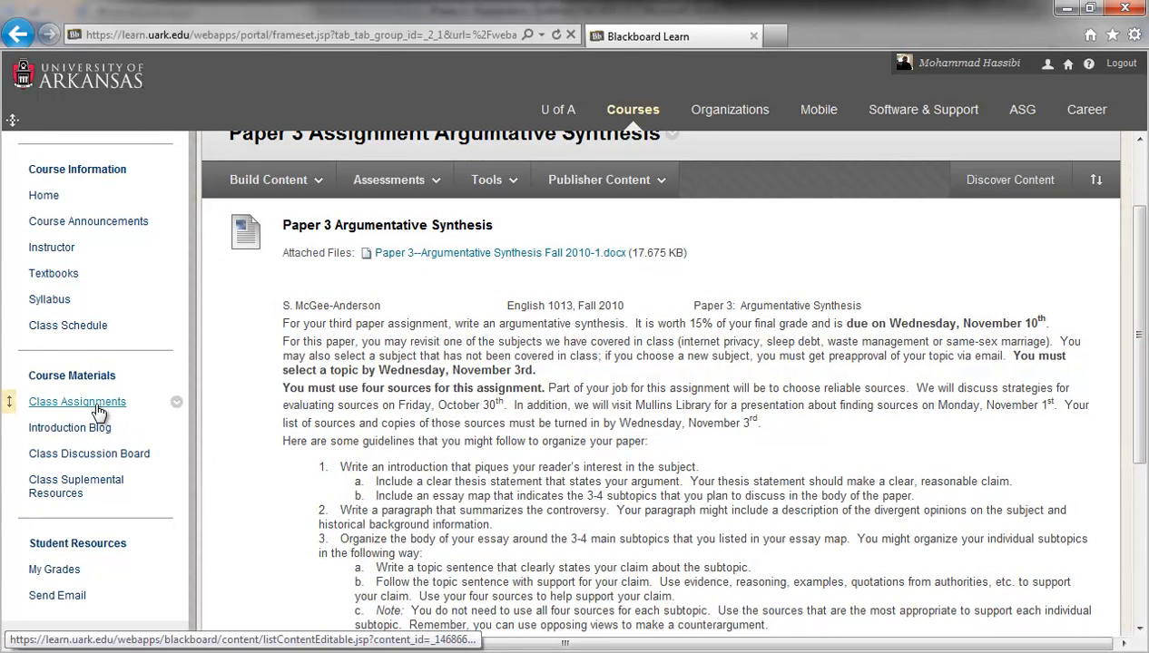
- Start a new item named "Paper 4 Research Paper" in the Paper 4 Assignment Research Paper folder under Class Assignments
click(98, 409)
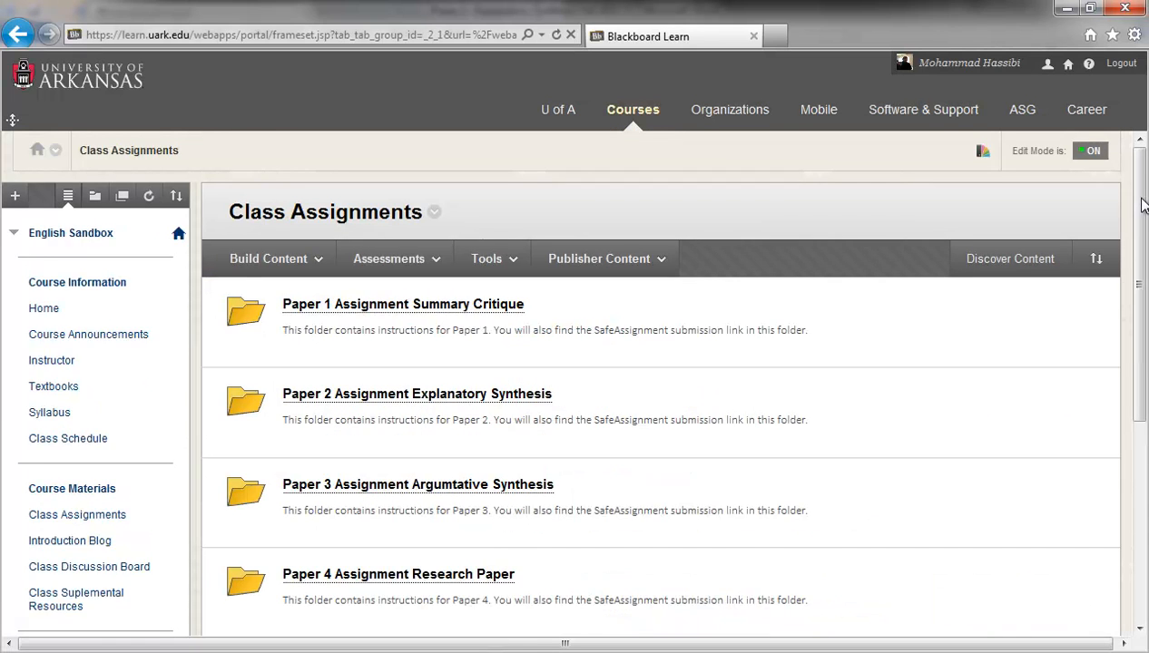
drag(1142, 200, 1145, 286)
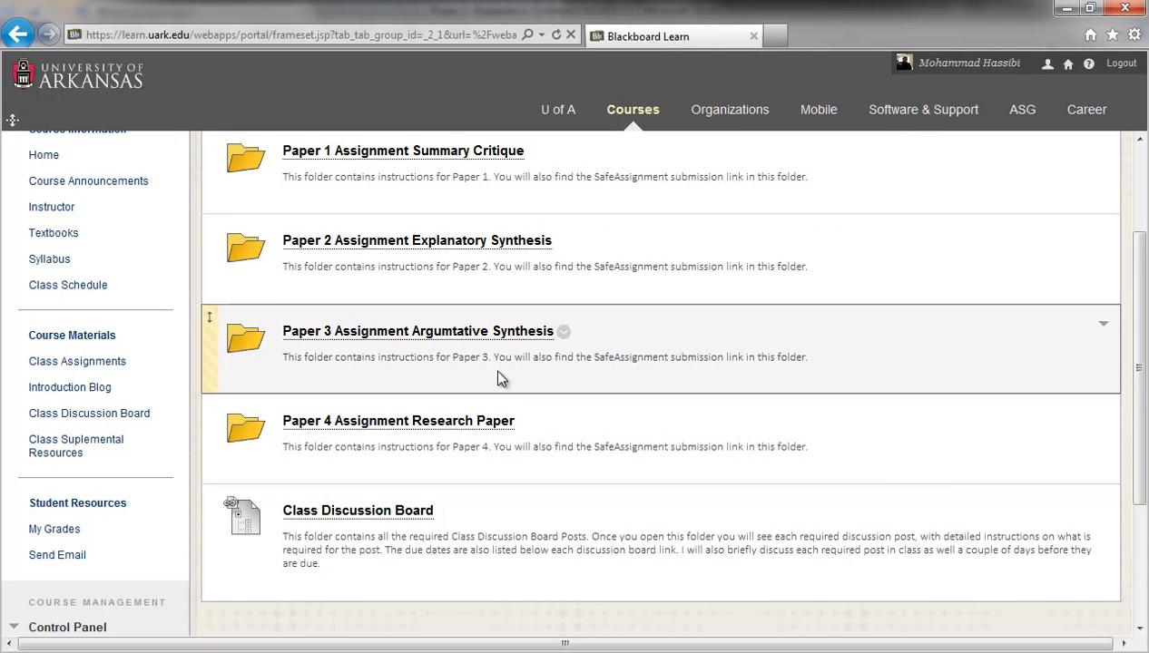
click(451, 426)
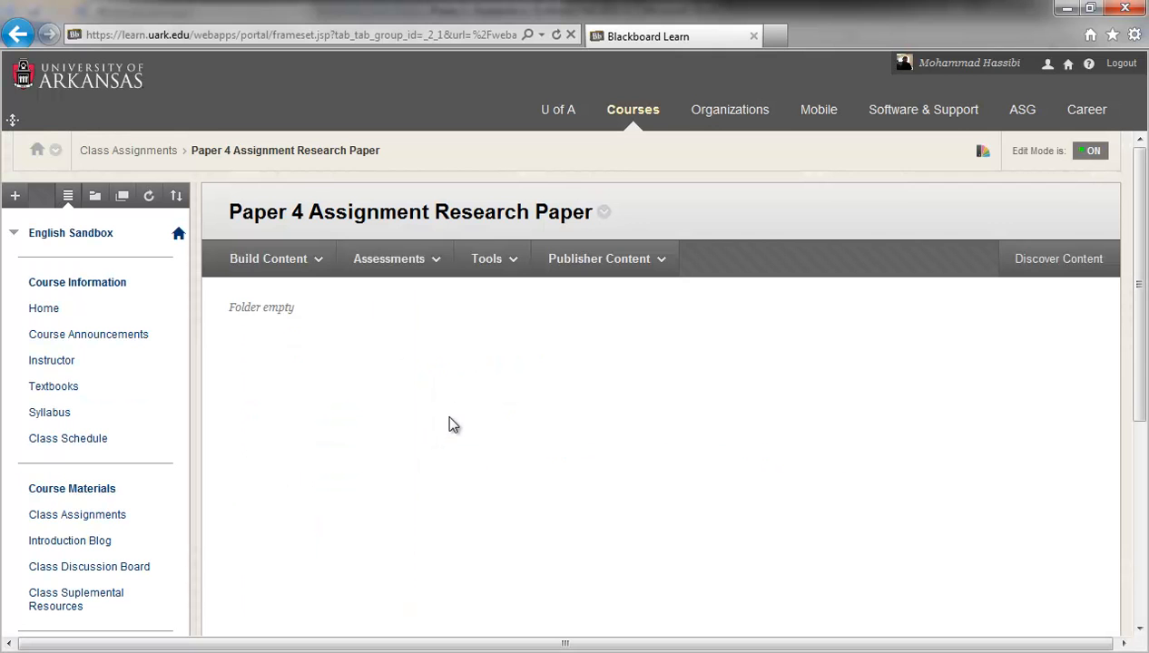
click(311, 267)
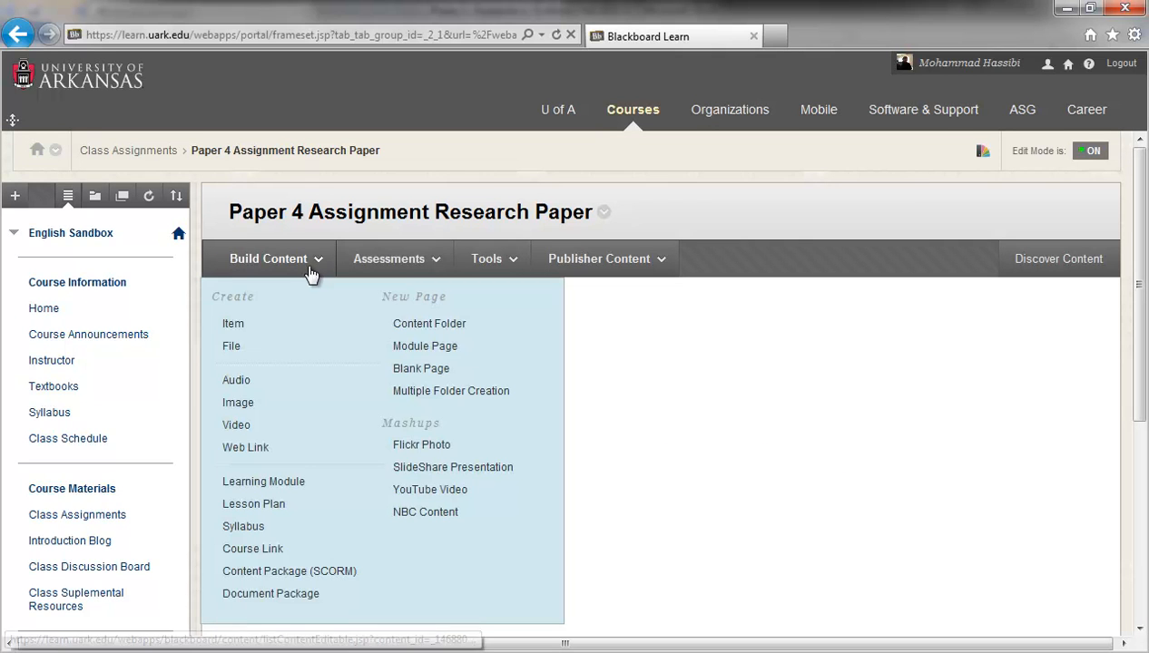
click(230, 327)
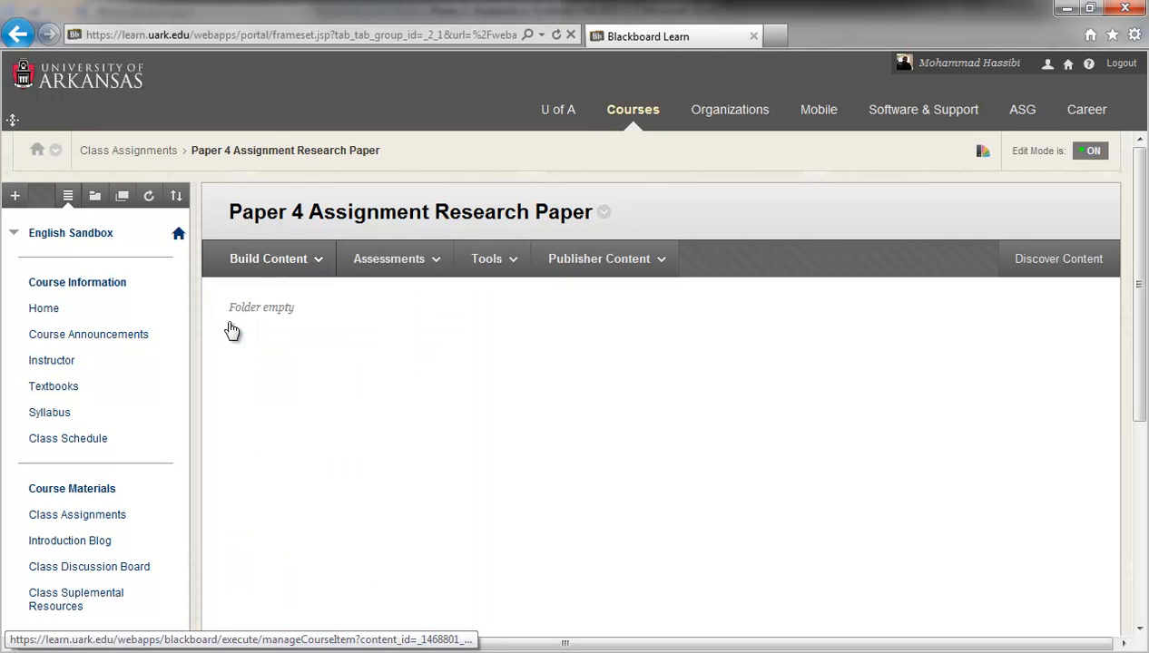
click(435, 395)
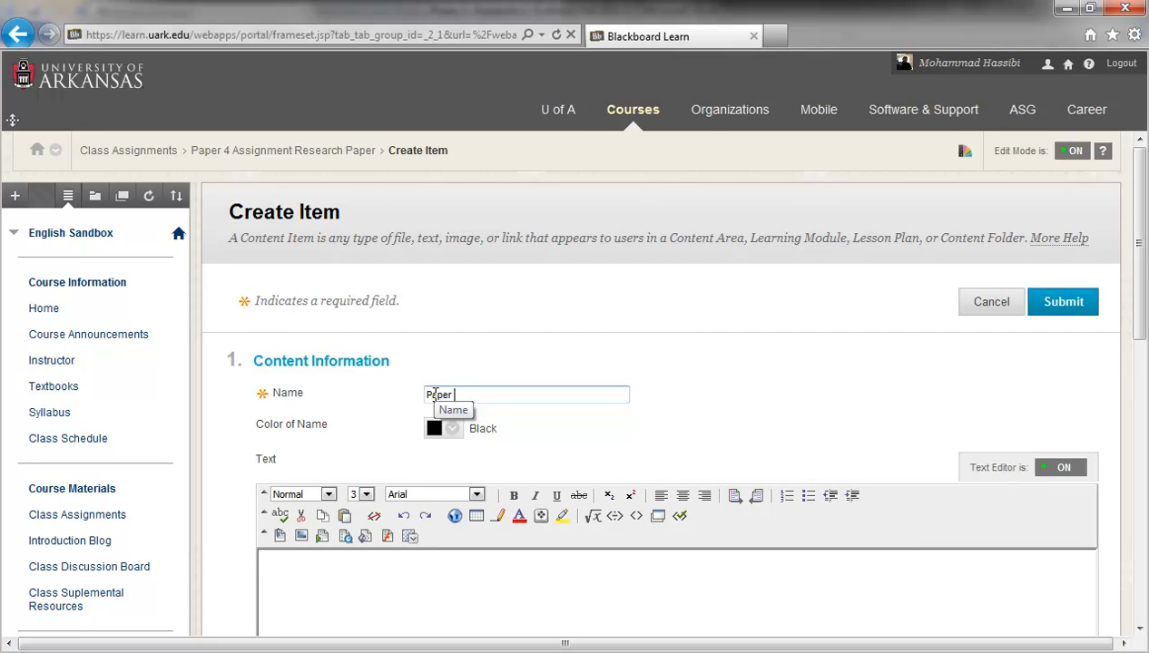
text(Paper 4 Reseacrch Paper)
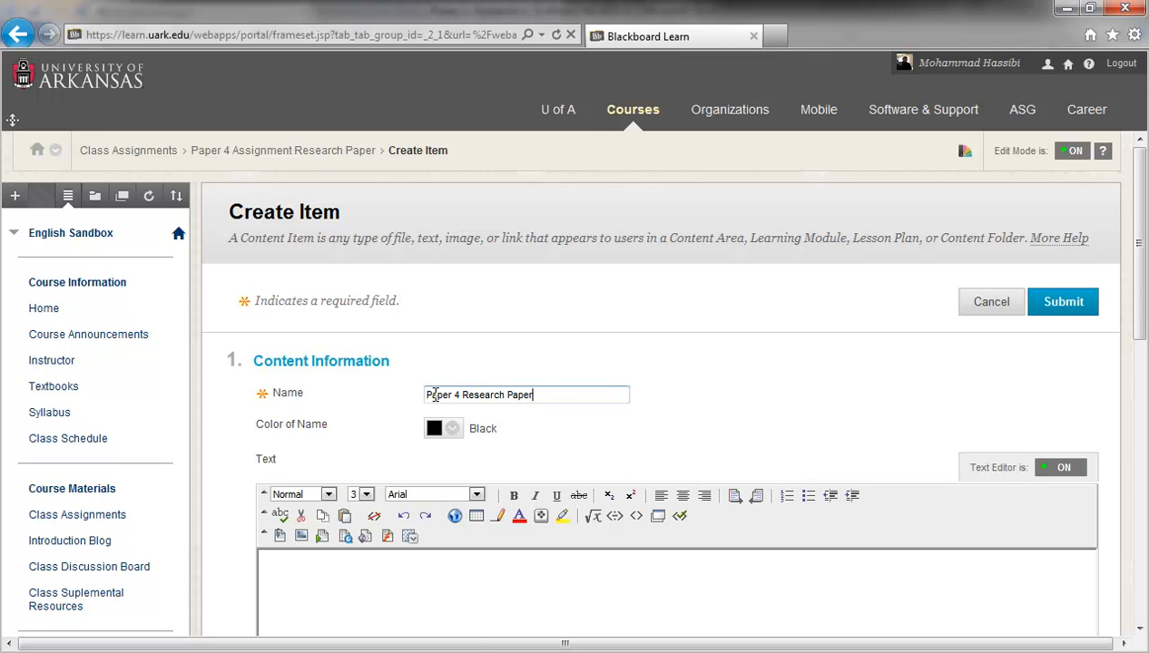
- Copy the full text of the "ENGL 1013 paper 4 skloot-1" document in Word and return to the item's form in the browser
click(352, 582)
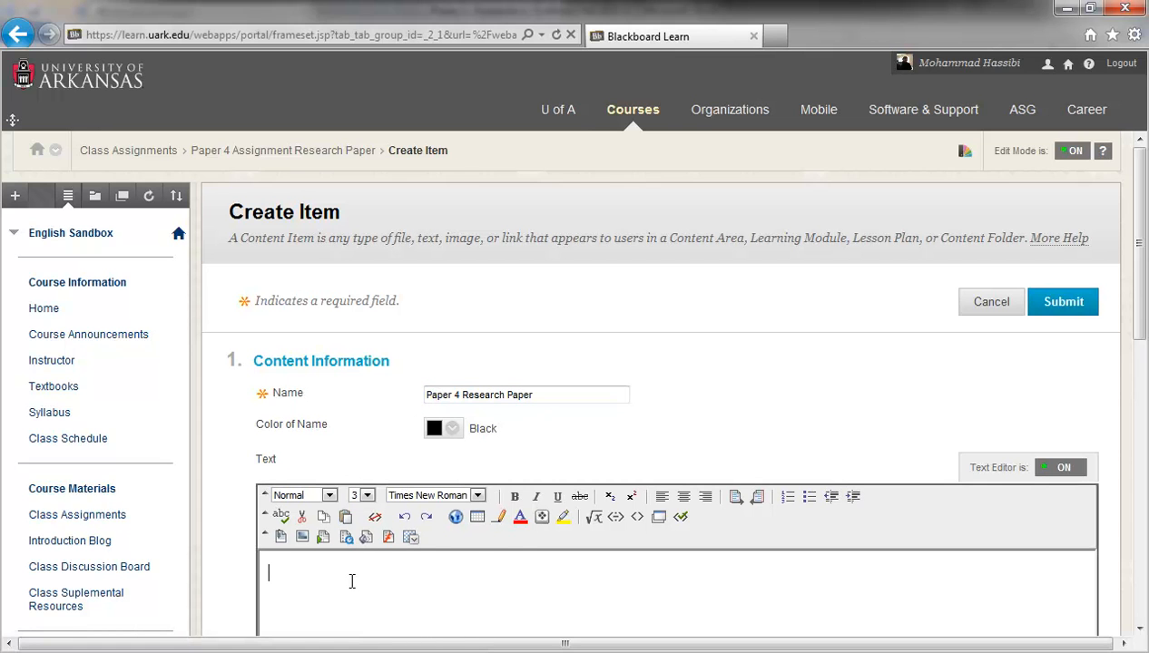
drag(1136, 263, 1145, 320)
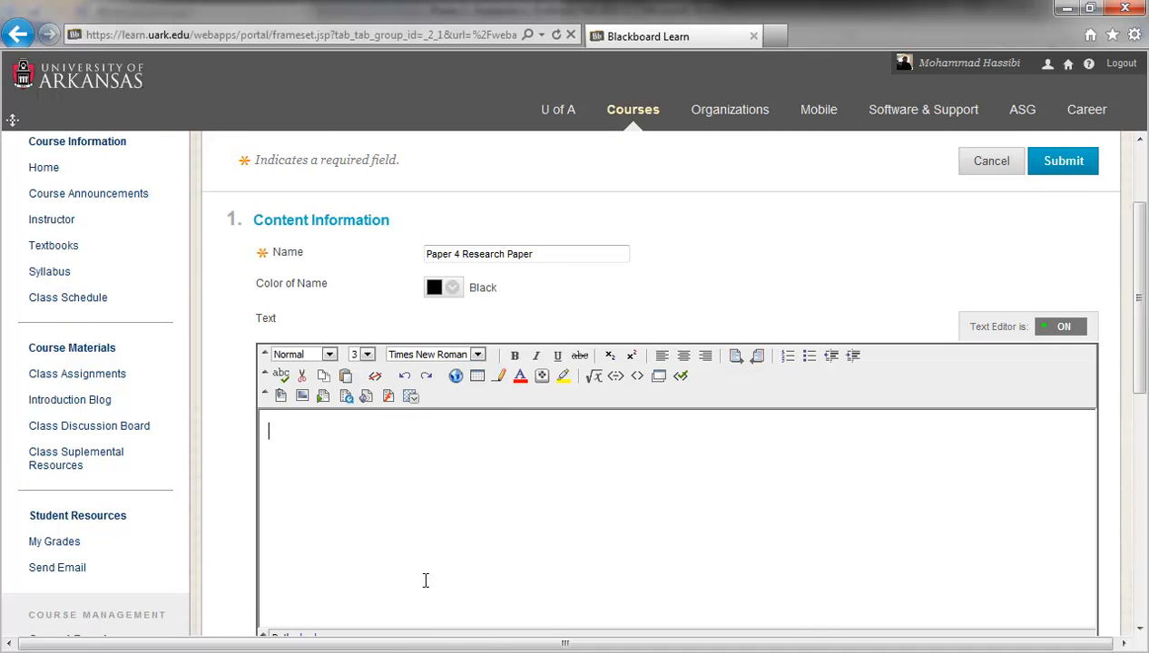
click(400, 652)
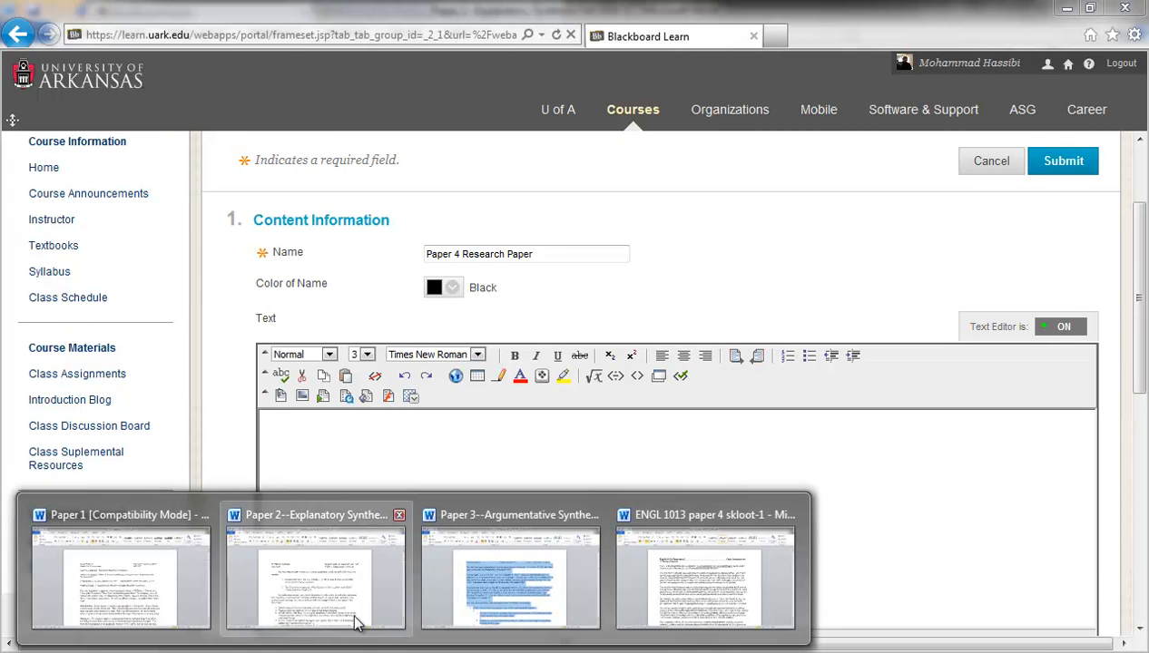
click(709, 569)
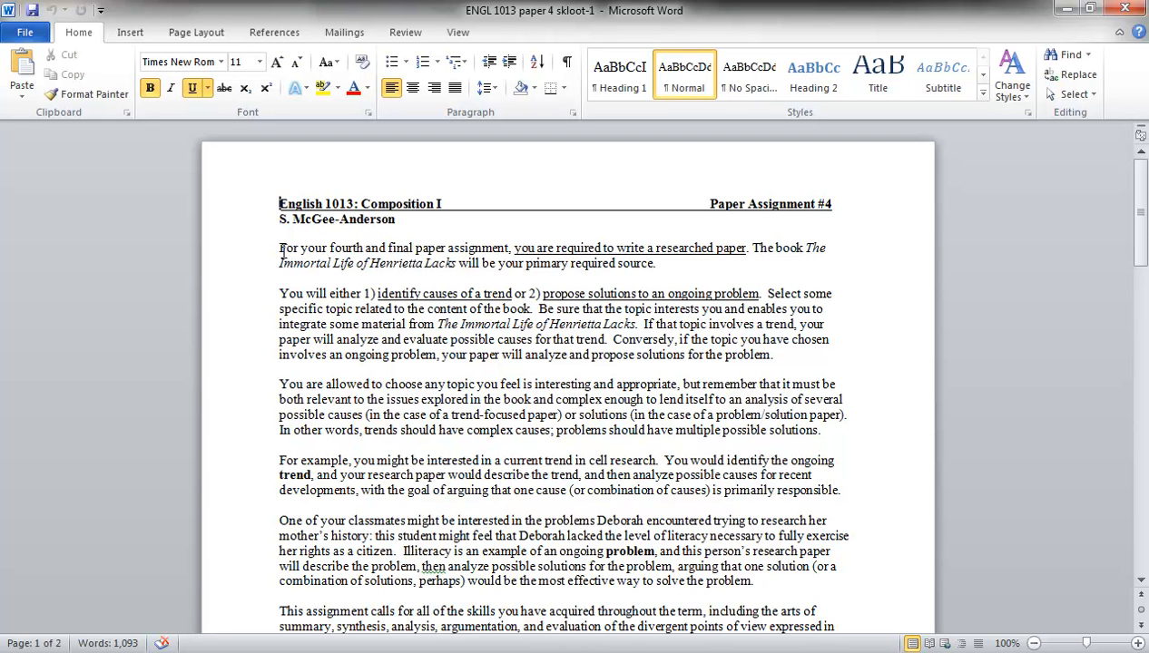
key(ctrl+a)
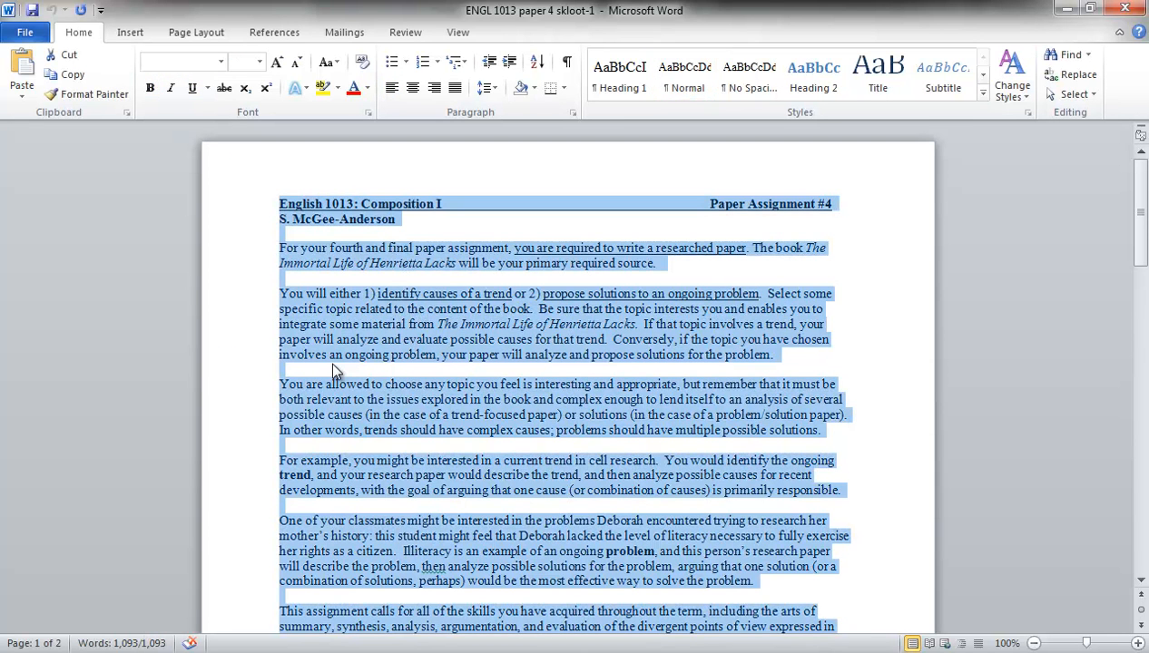
right_click(331, 391)
click(388, 107)
click(1066, 8)
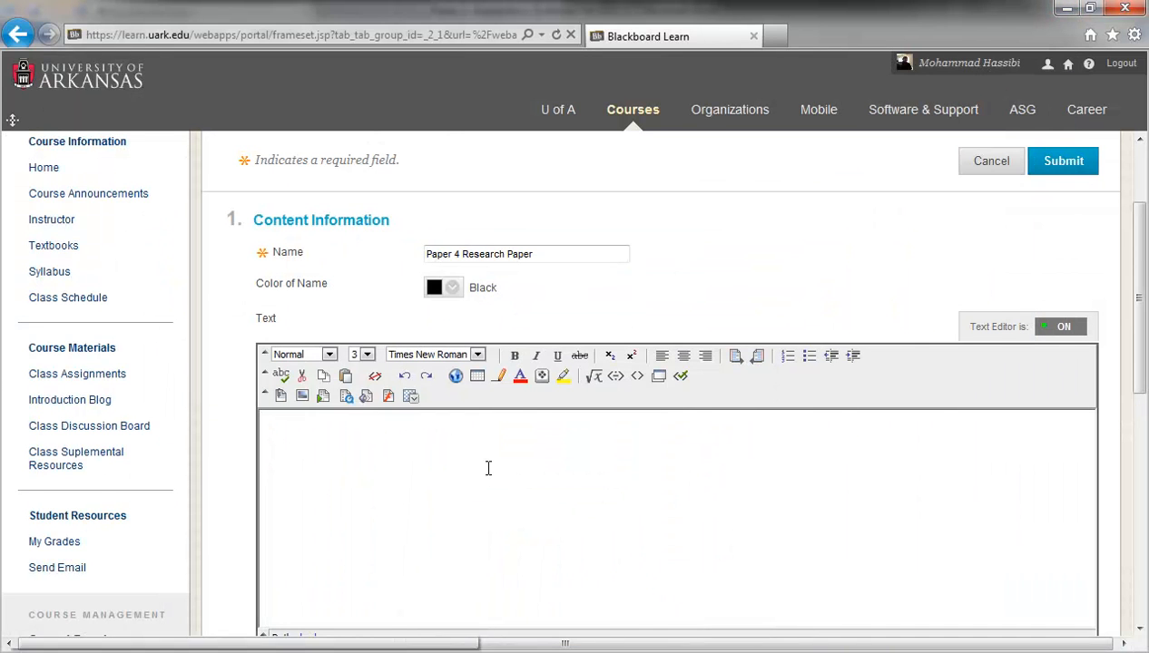
- Paste the copied Word text into the item's text through the paste-from-Word window, allowing clipboard access
click(411, 398)
click(450, 330)
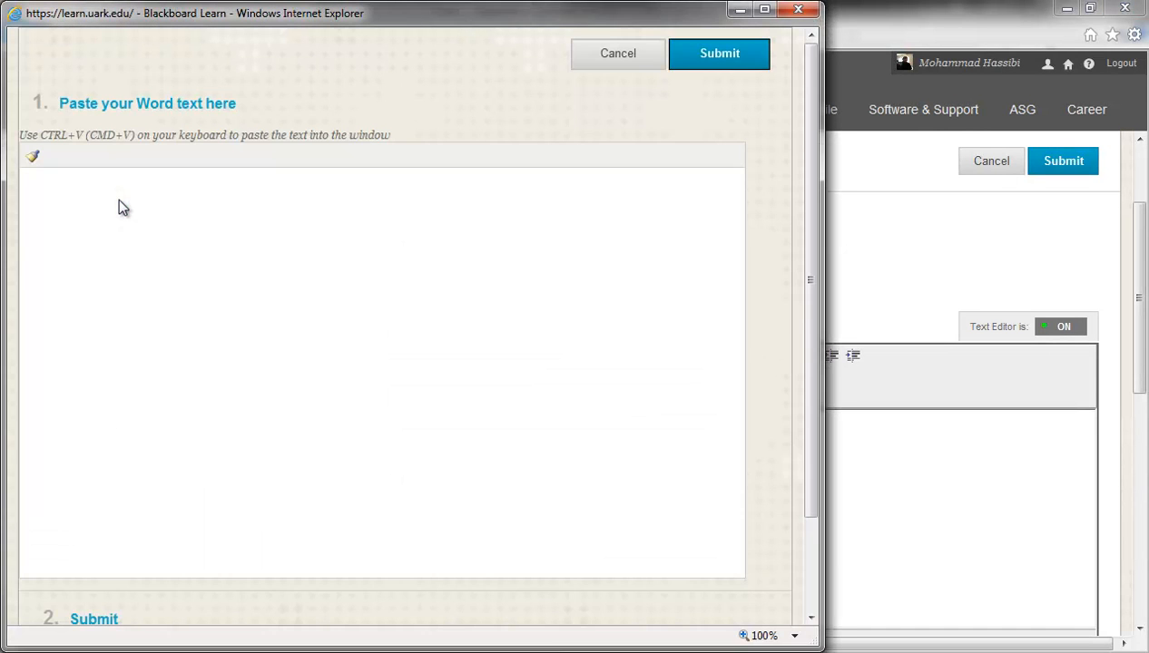
click(92, 193)
key(ctrl+v)
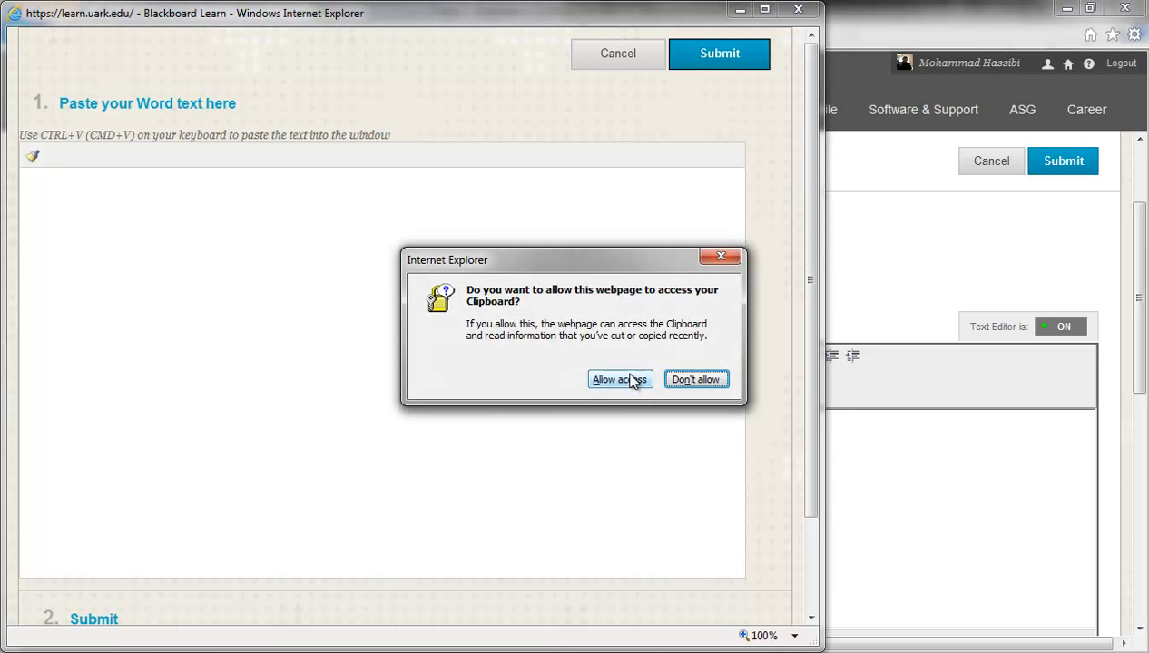
click(620, 379)
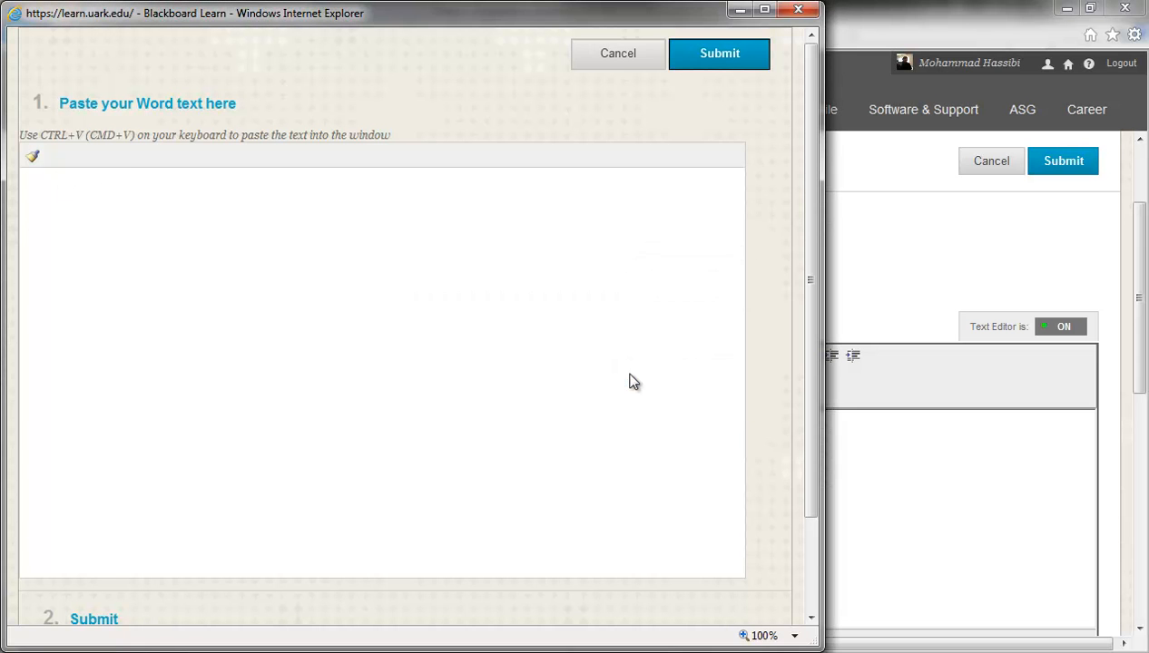
click(718, 54)
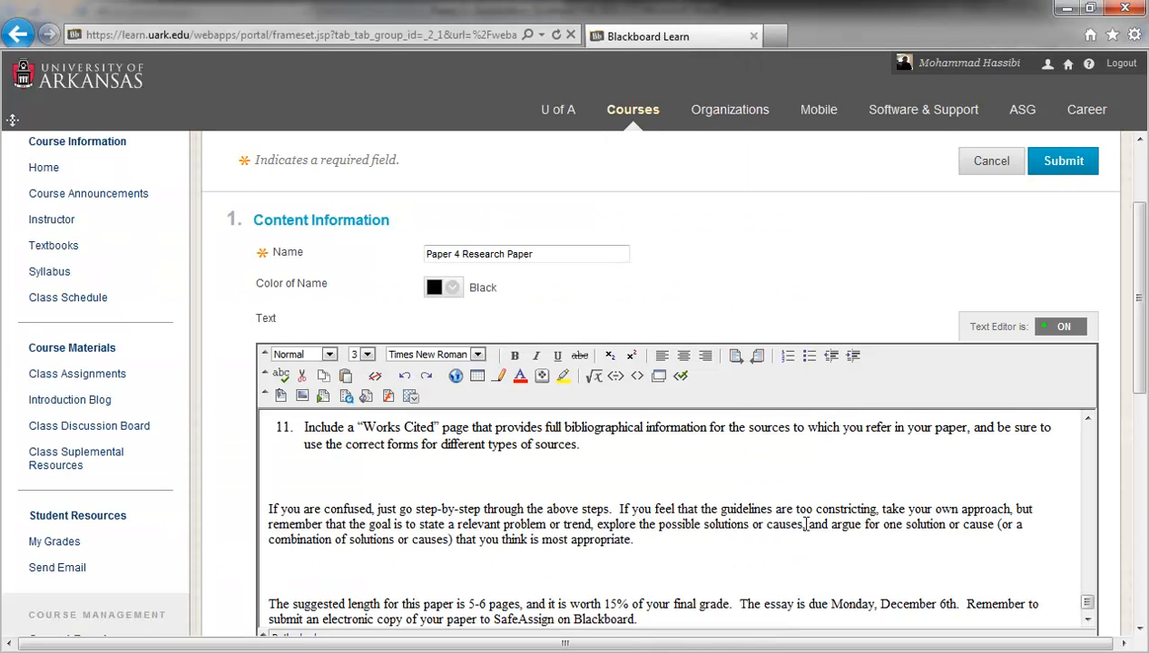
- Review the pasted Paper 4 instructions throughout the item's text, checking the formatting and spacing
scroll(803, 508, down, 5)
scroll(806, 524, up, 3)
scroll(806, 523, up, 10)
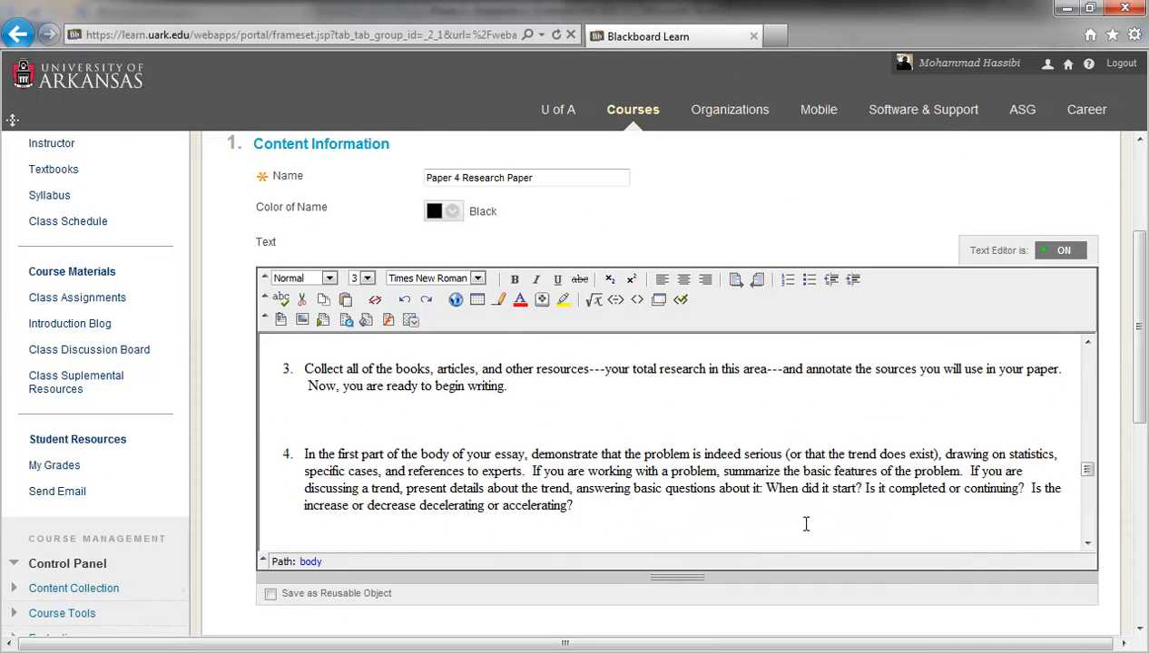
scroll(806, 523, up, 3)
scroll(806, 524, down, 4)
scroll(806, 523, up, 8)
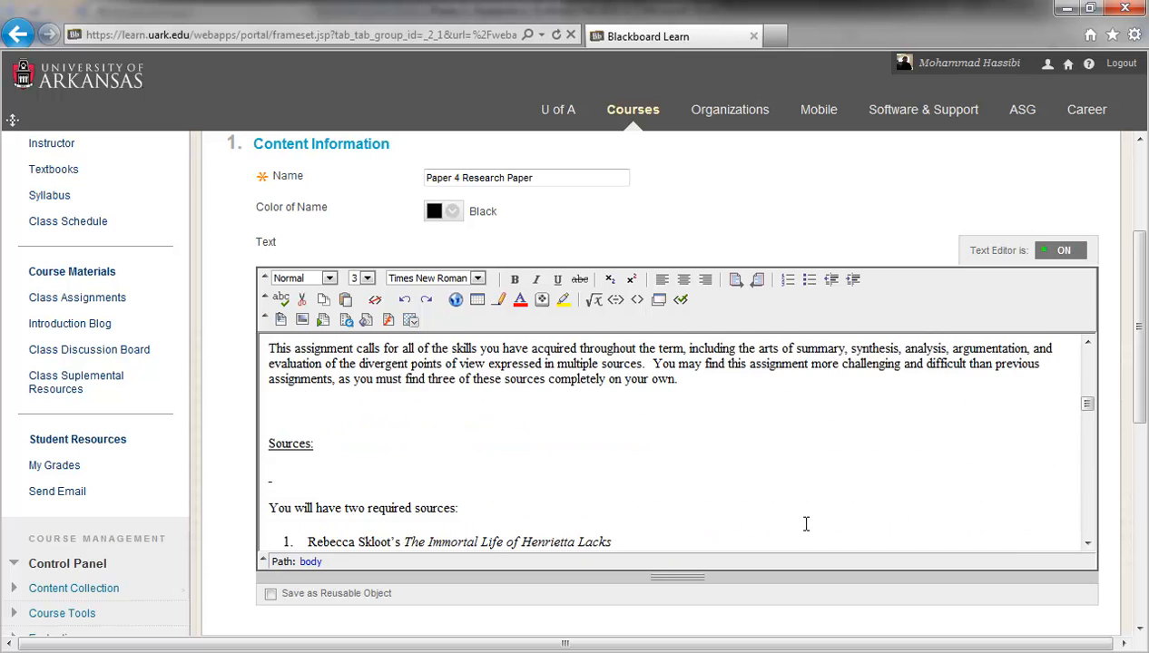
scroll(805, 523, up, 5)
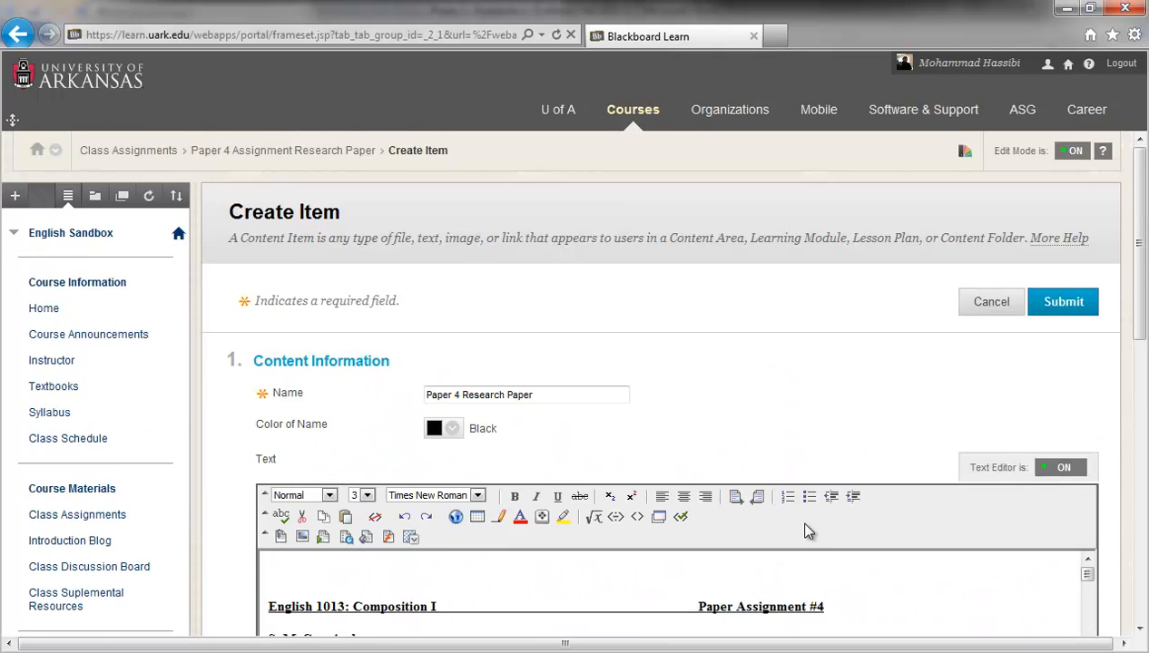
scroll(805, 524, down, 4)
scroll(806, 523, down, 12)
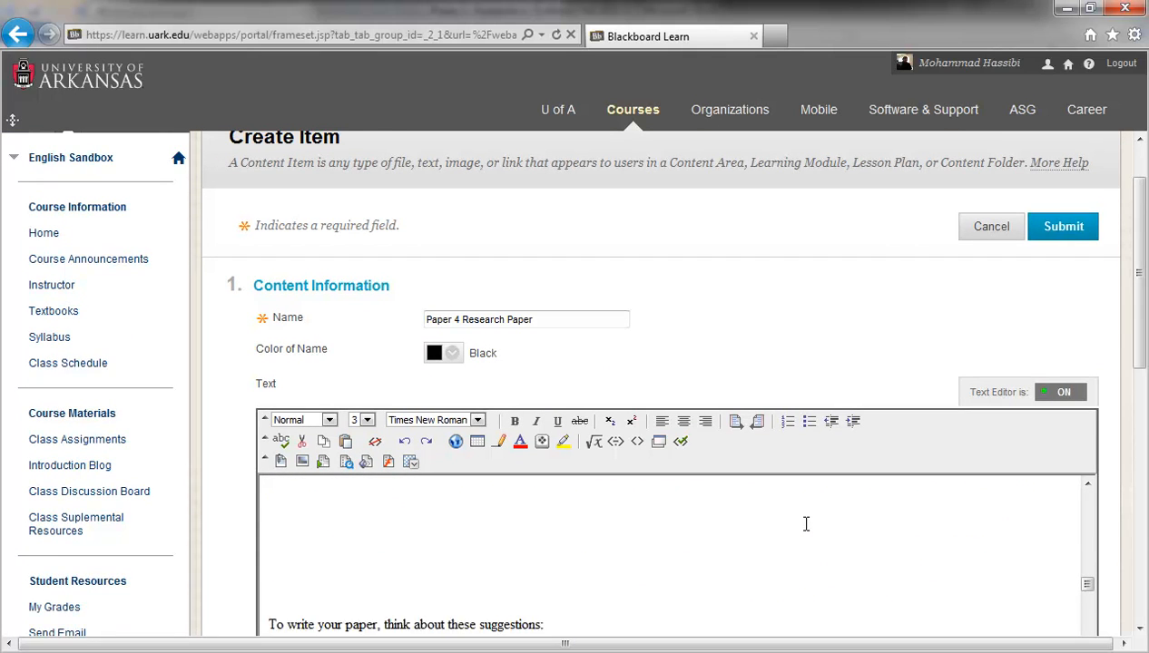
- Remove the surplus blank lines above "To write your paper, think about these suggestions:" in the item's text
scroll(806, 524, down, 1)
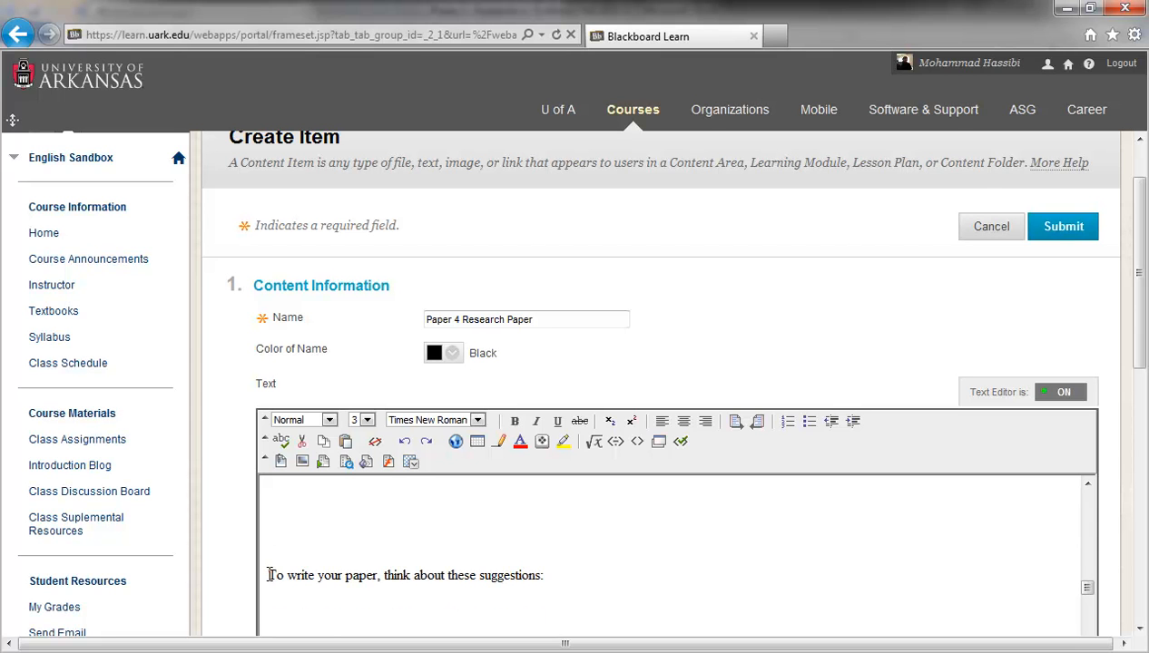
scroll(269, 574, down, 2)
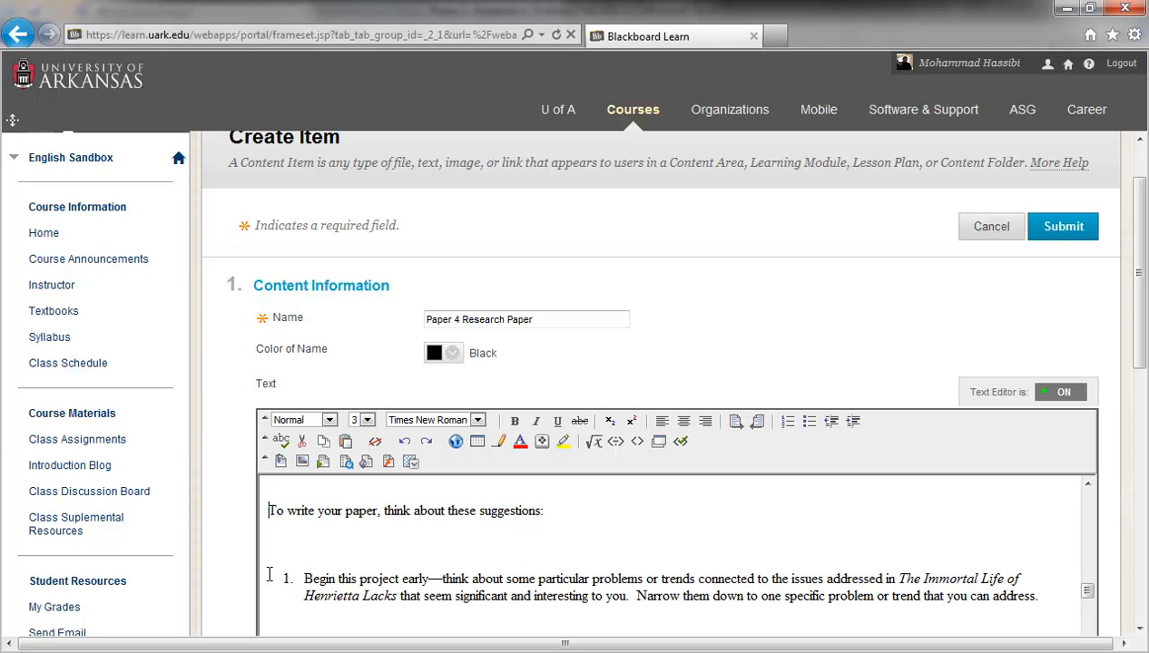
scroll(269, 575, down, 2)
scroll(269, 575, up, 6)
scroll(269, 574, down, 1)
scroll(269, 574, down, 3)
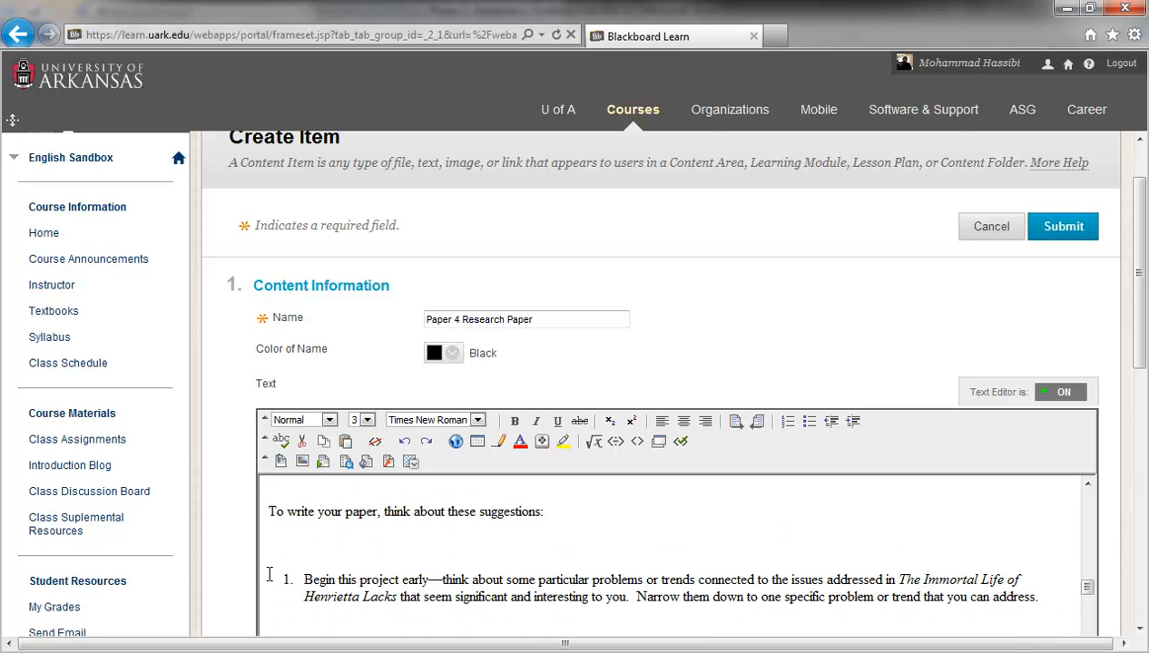
scroll(269, 575, up, 3)
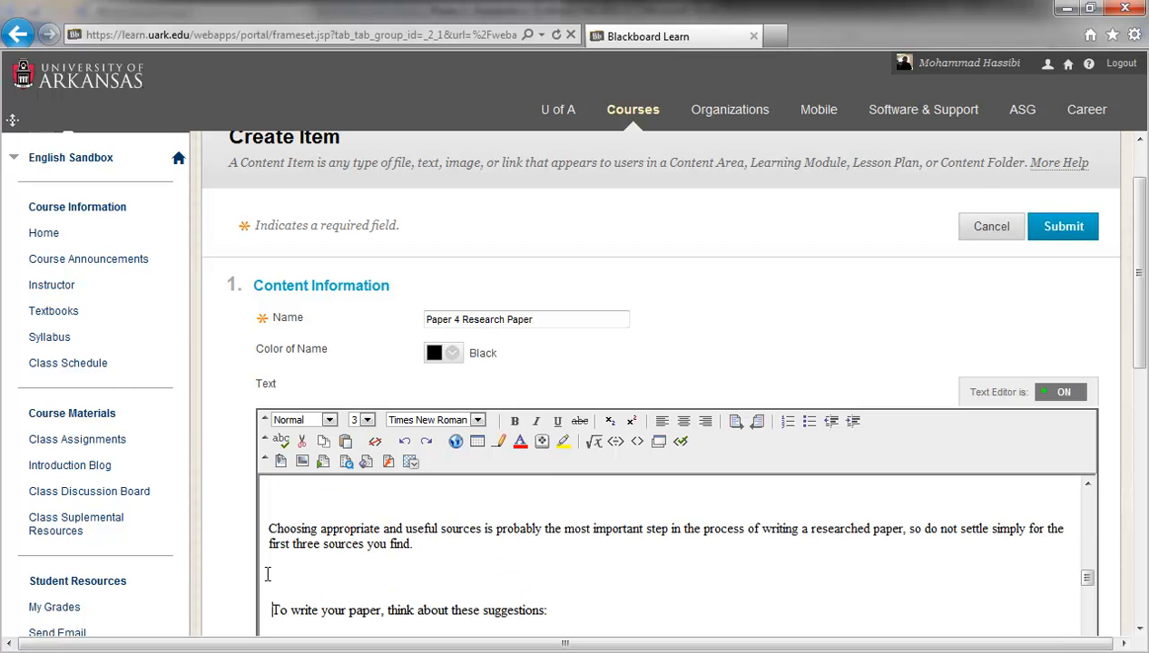
- Attach the file "ENGL 1013 paper 4 skloot-1" from the computer's Bb files folder and submit the Paper 4 Research Paper item
drag(1136, 354, 1143, 475)
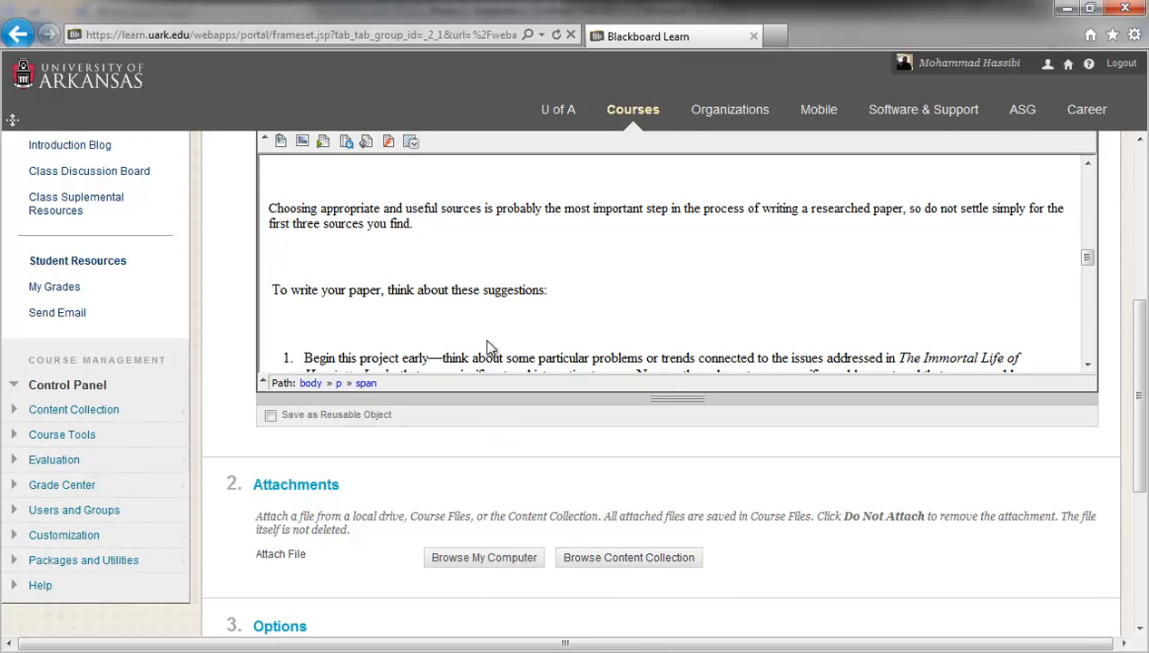
click(444, 558)
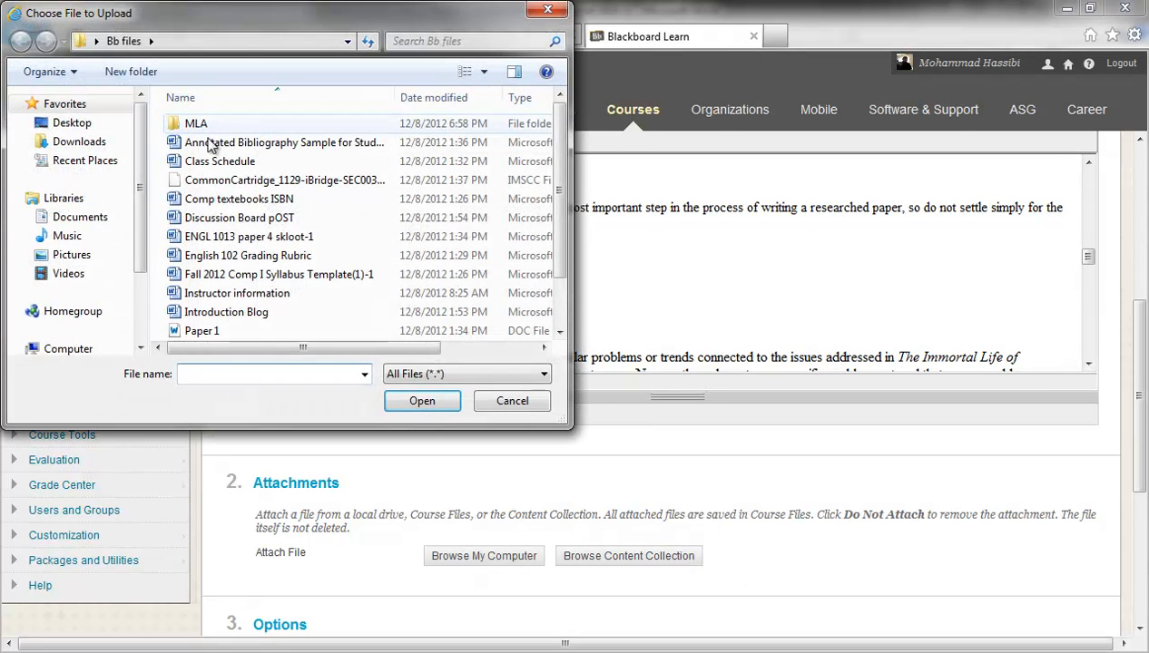
click(257, 237)
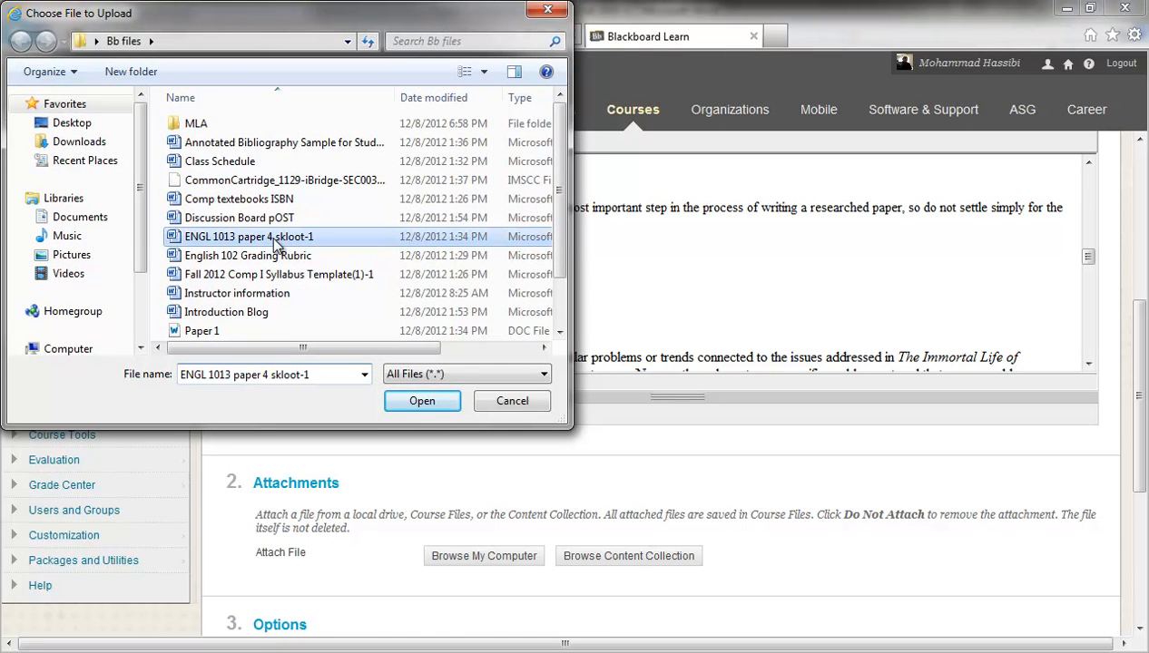
click(417, 400)
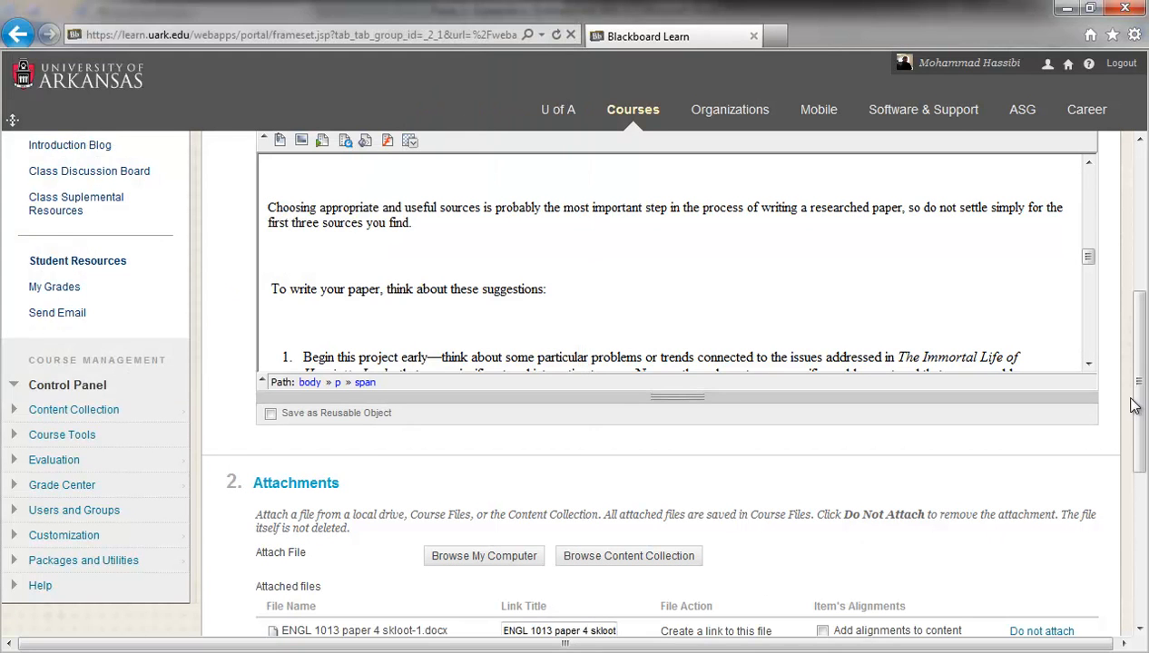
drag(1140, 408, 1142, 561)
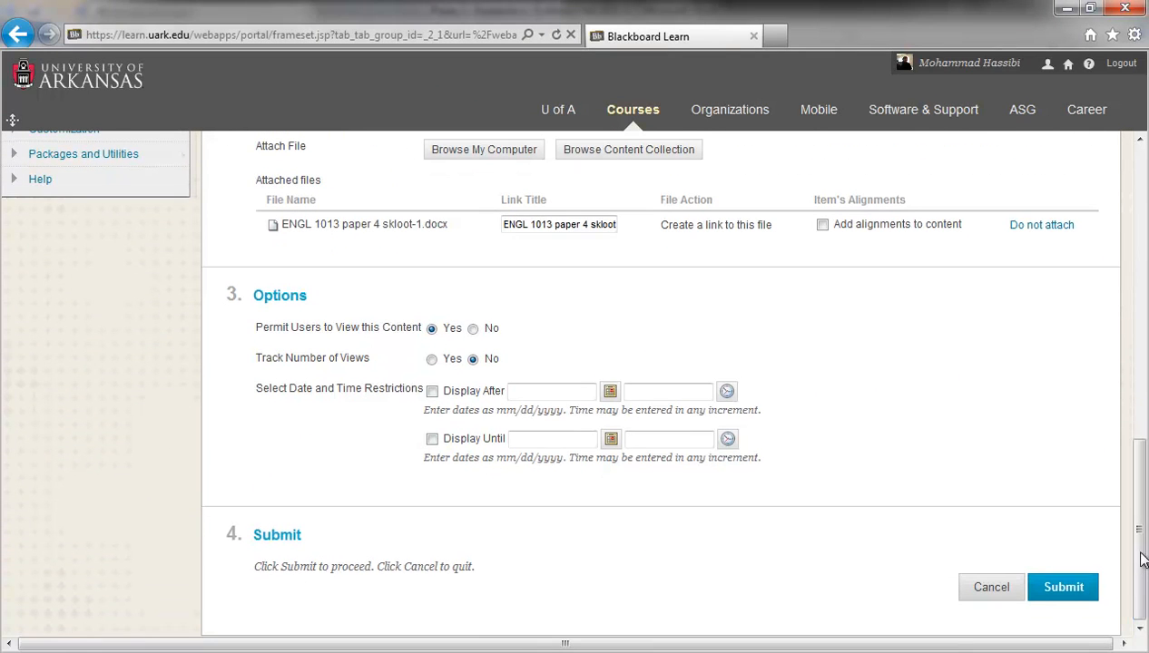
click(1061, 587)
mouse_move(1134, 254)
mouse_down()
mouse_move(1145, 577)
mouse_move(1145, 210)
mouse_move(1146, 255)
mouse_up()
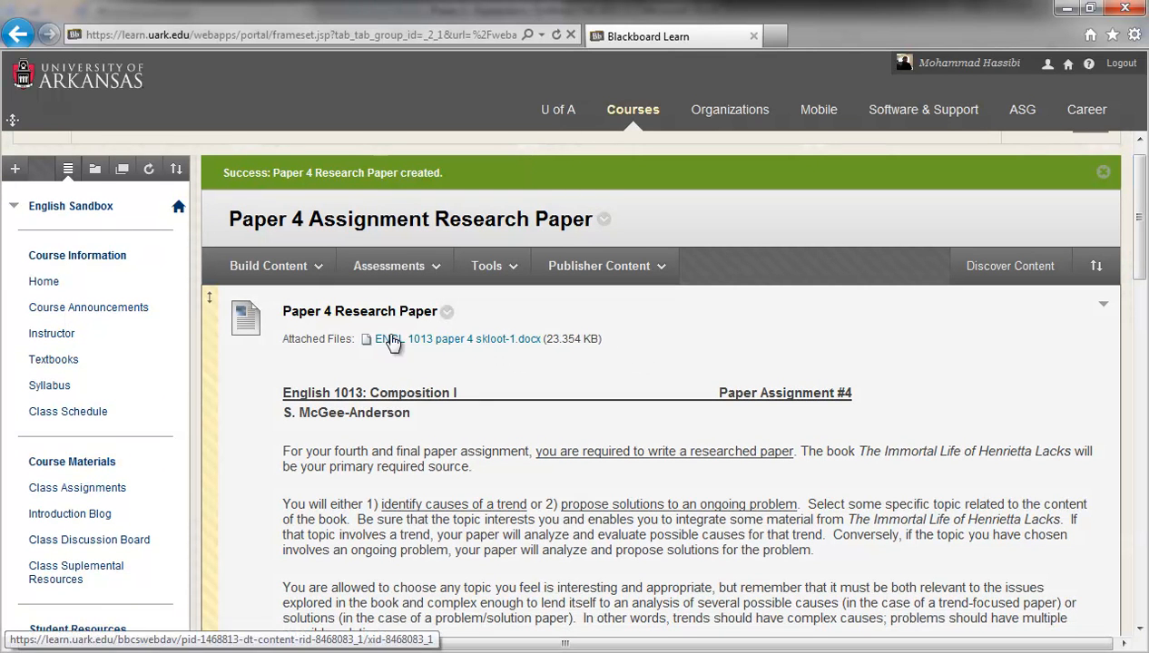
- Start a SafeAssignment named "Paper 4 Research Paper" worth 100 points in the Paper 4 folder
click(445, 350)
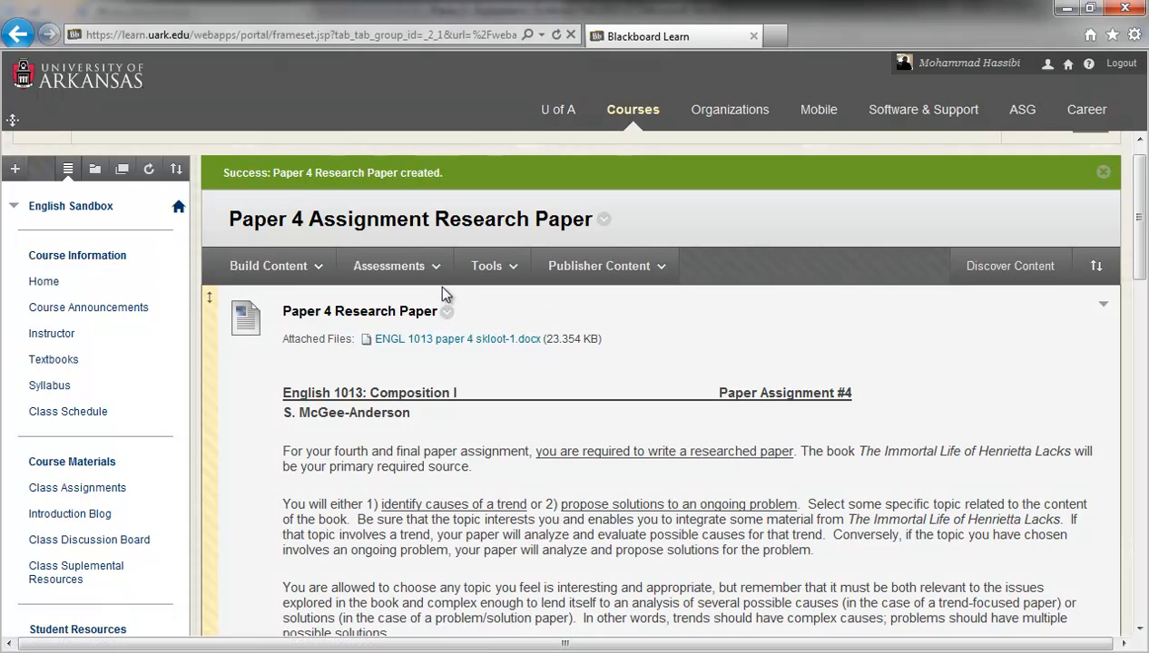
click(439, 267)
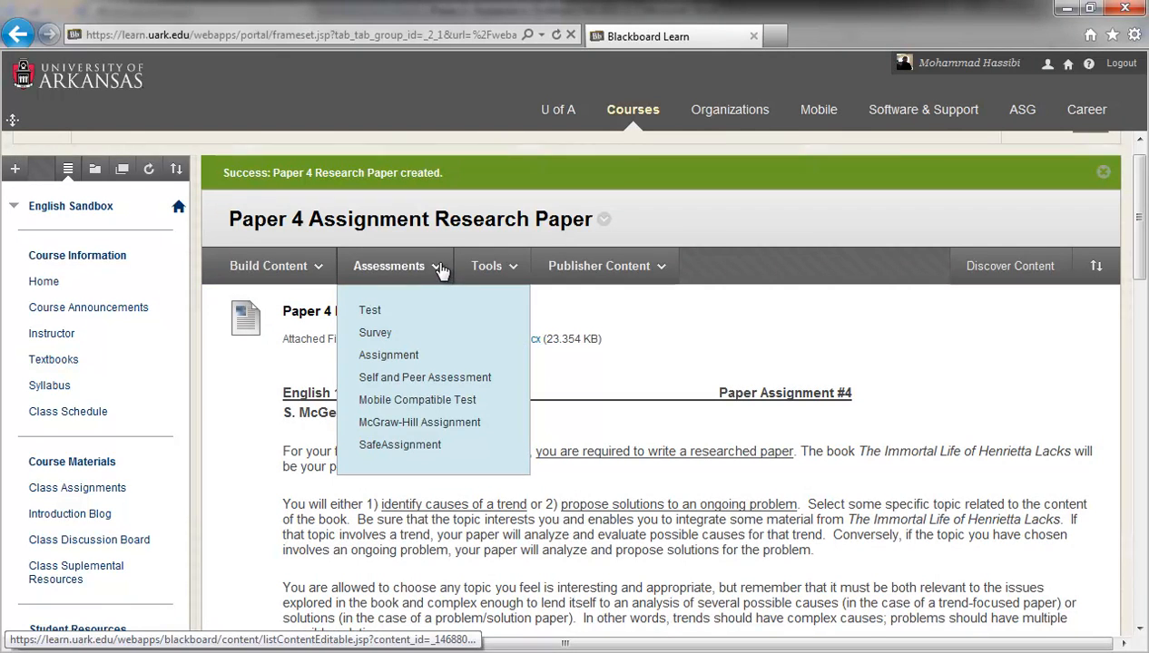
click(385, 445)
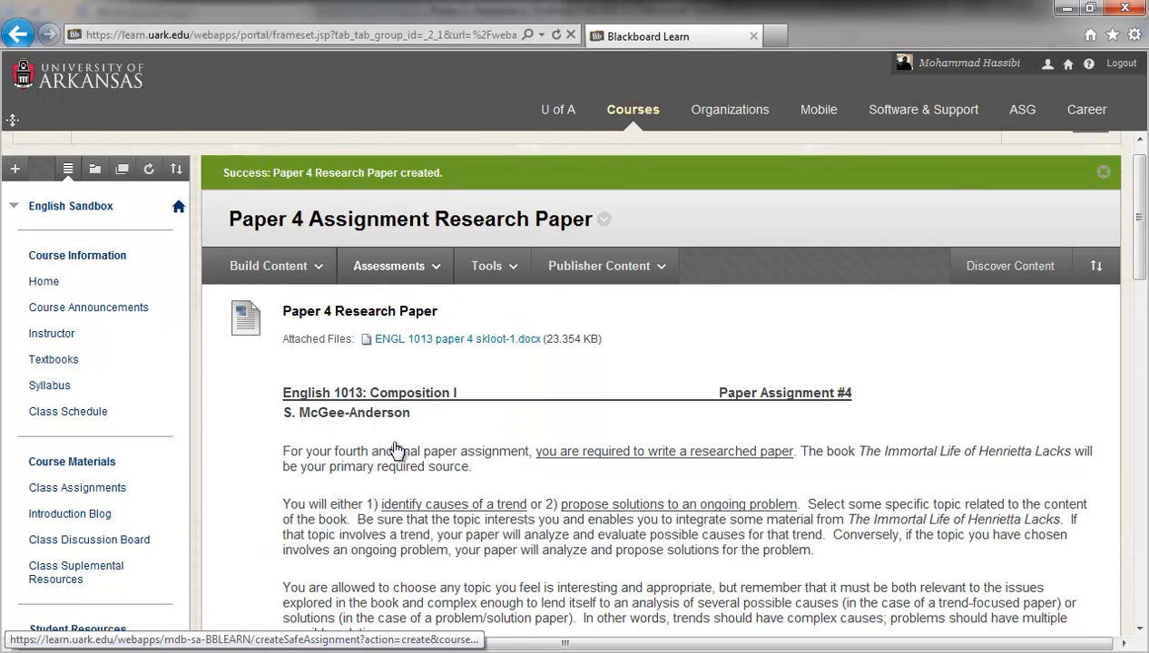
click(464, 368)
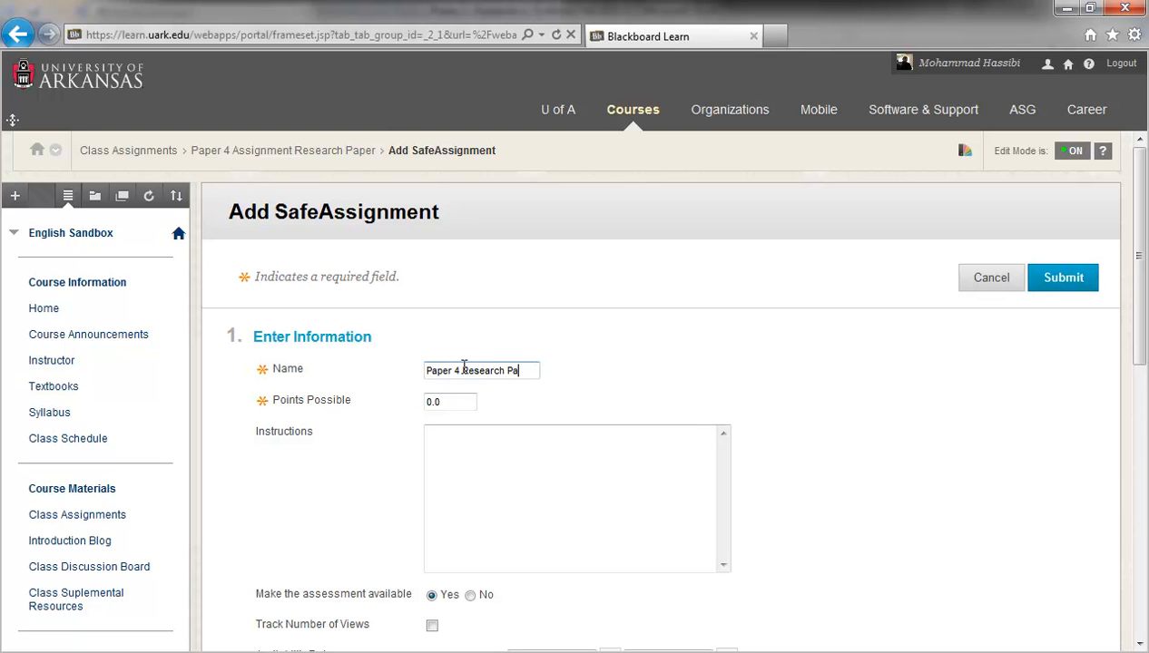
double_click(451, 403)
- Enter the SafeAssignment instructions "Submit your final by clickin on the View/Complete link."
click(447, 436)
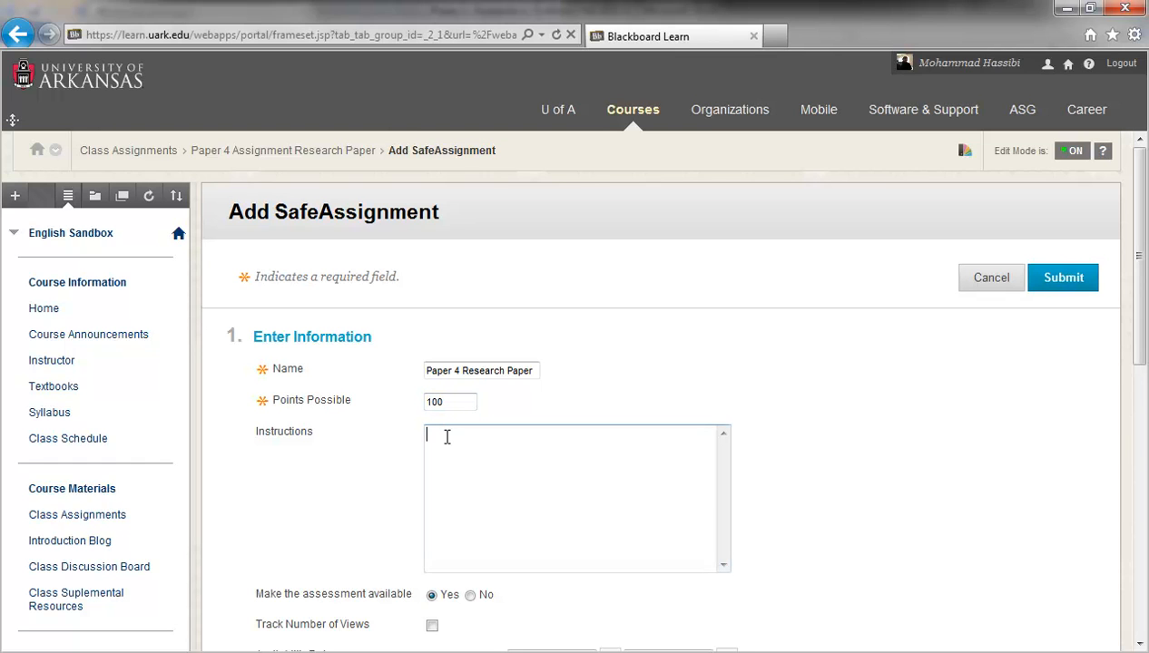
text(Submit your final by clin)
key(BackSpace)
text(ckin on the )
text(Vi)
key(BackSpace)
text(iew/Complete link.)
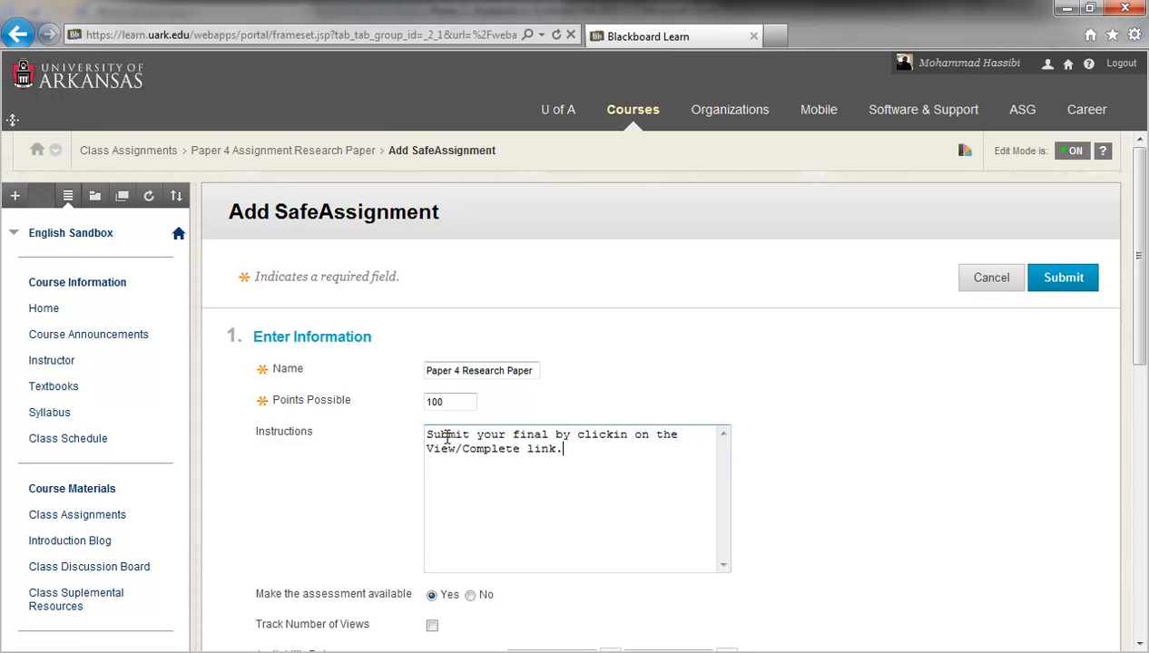
- Set Student Viewable to No, submit the SafeAssignment and check its link below the Paper 4 instructions
scroll(442, 434, down, 3)
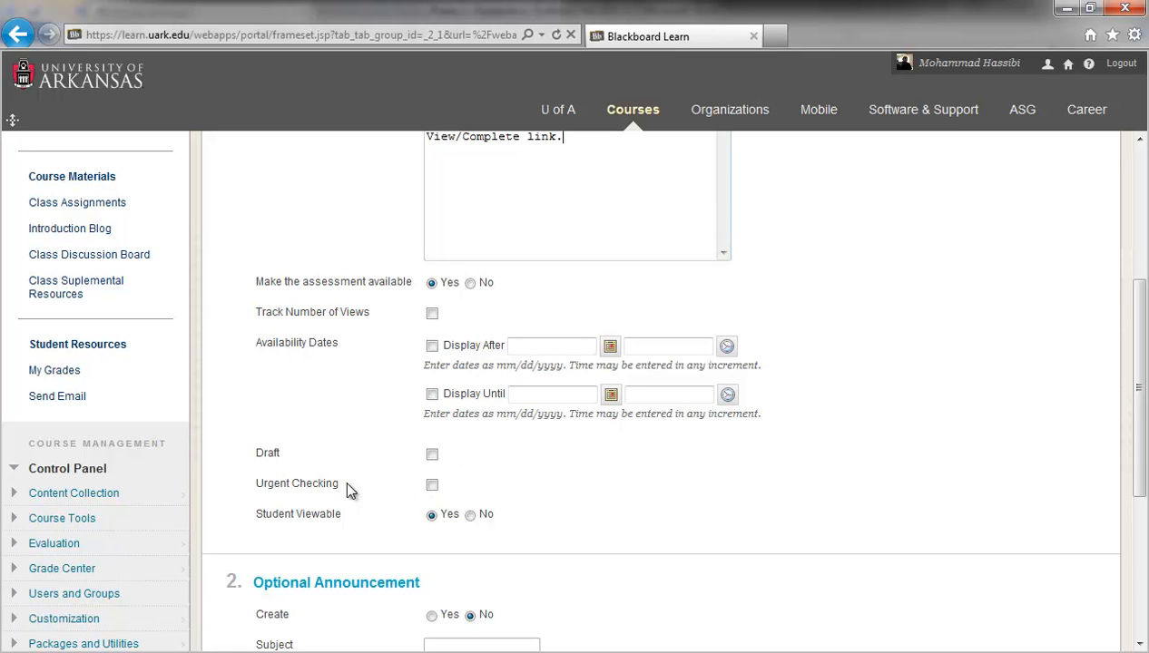
click(470, 515)
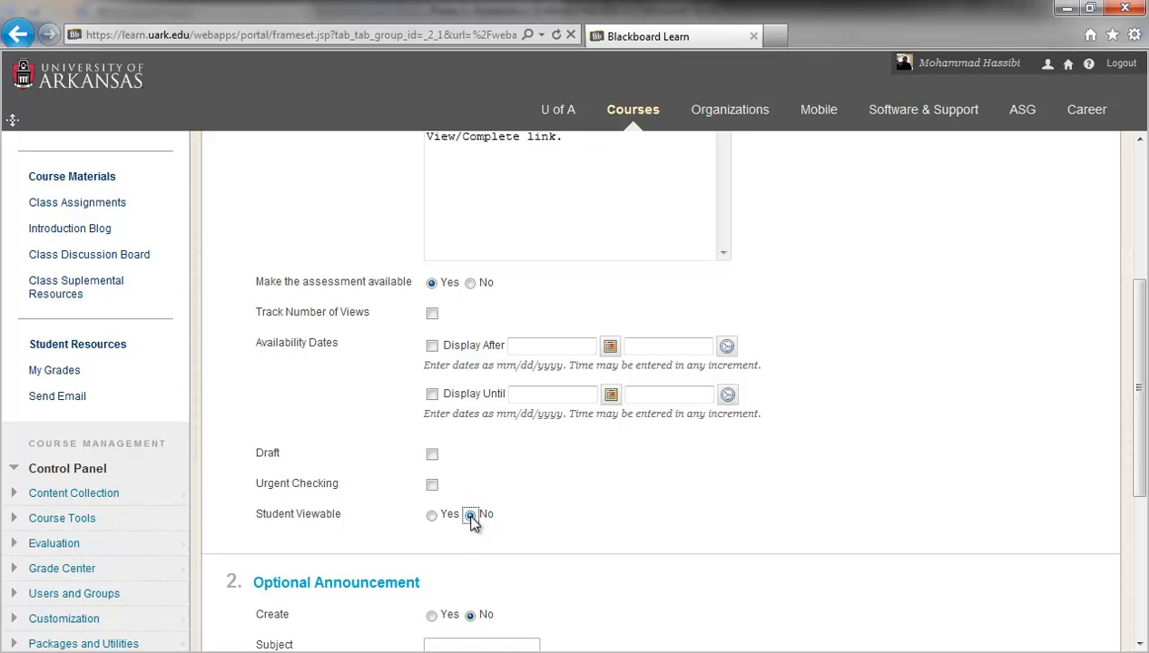
scroll(1134, 363, down, 2)
scroll(1138, 454, down, 1)
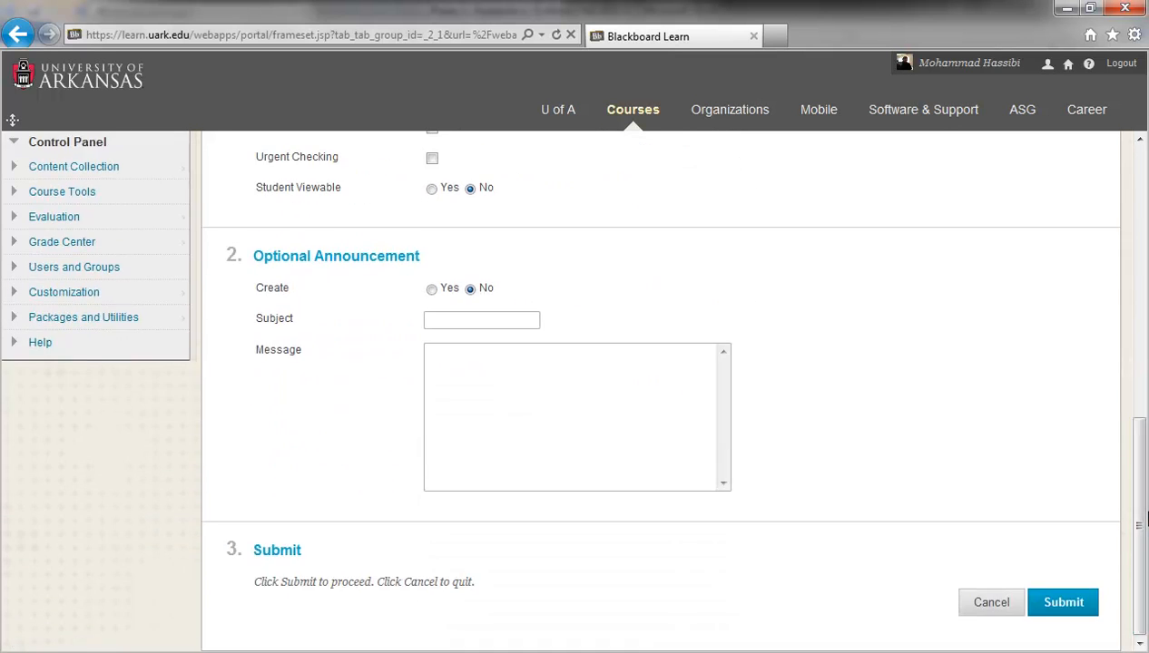
click(1063, 603)
drag(1136, 256, 1135, 595)
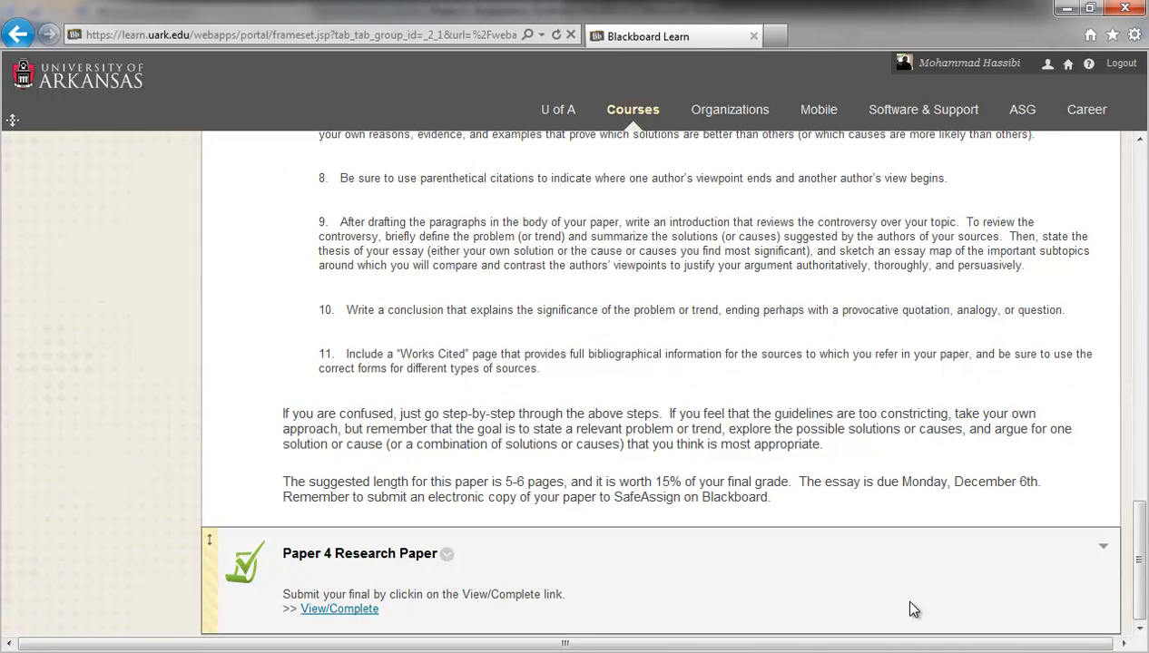
- Start a new item named "Paper 4 Research Paper Rubric" in the Paper 4 Assignment Research Paper folder
drag(1141, 584, 1144, 238)
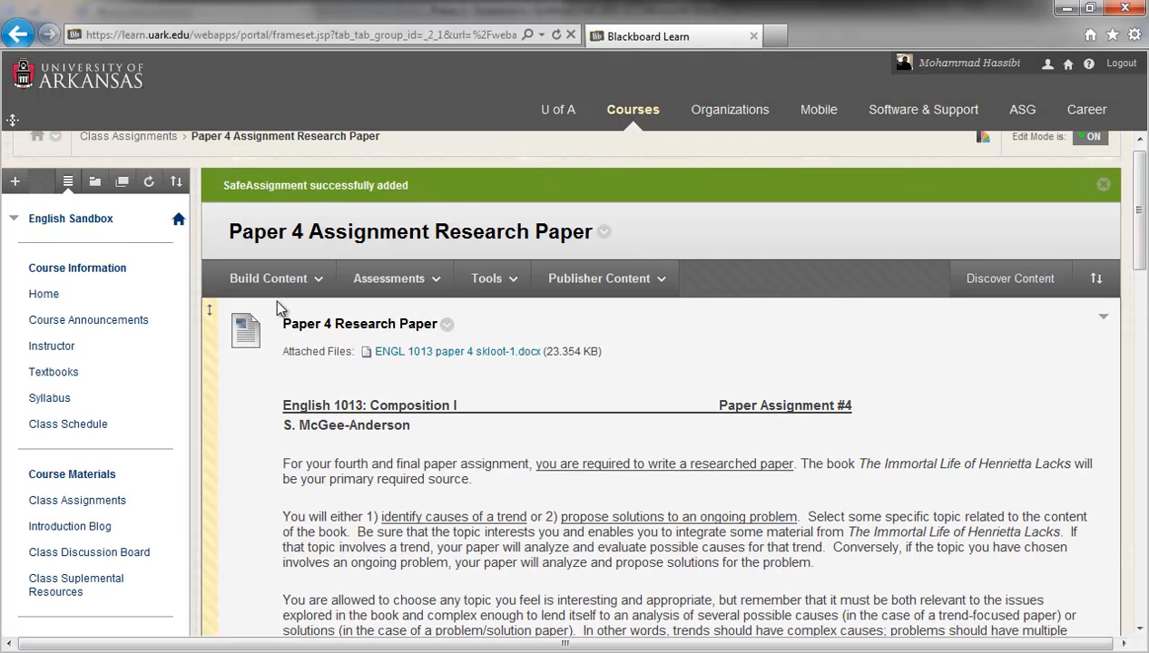
mouse_move(276, 281)
click(231, 346)
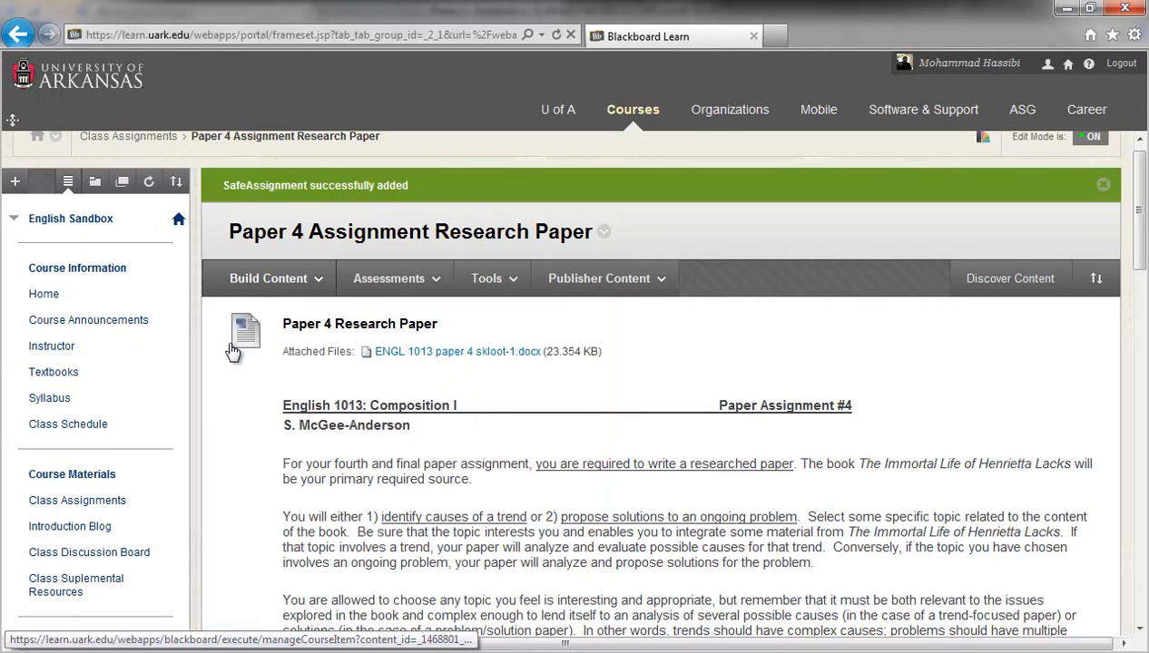
click(485, 391)
text(Paper 4 Research Paper Rubric)
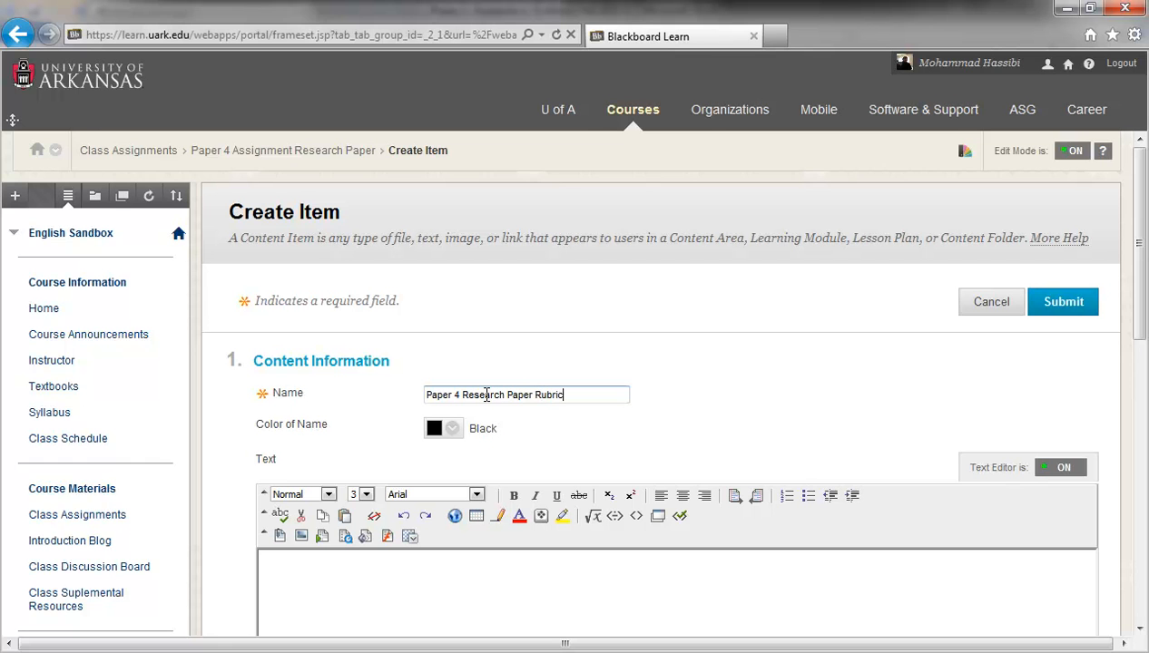
- Attach the "English 102 Grading Rubric" file from the computer to the rubric item and submit it
scroll(569, 480, down, 1)
scroll(577, 486, down, 5)
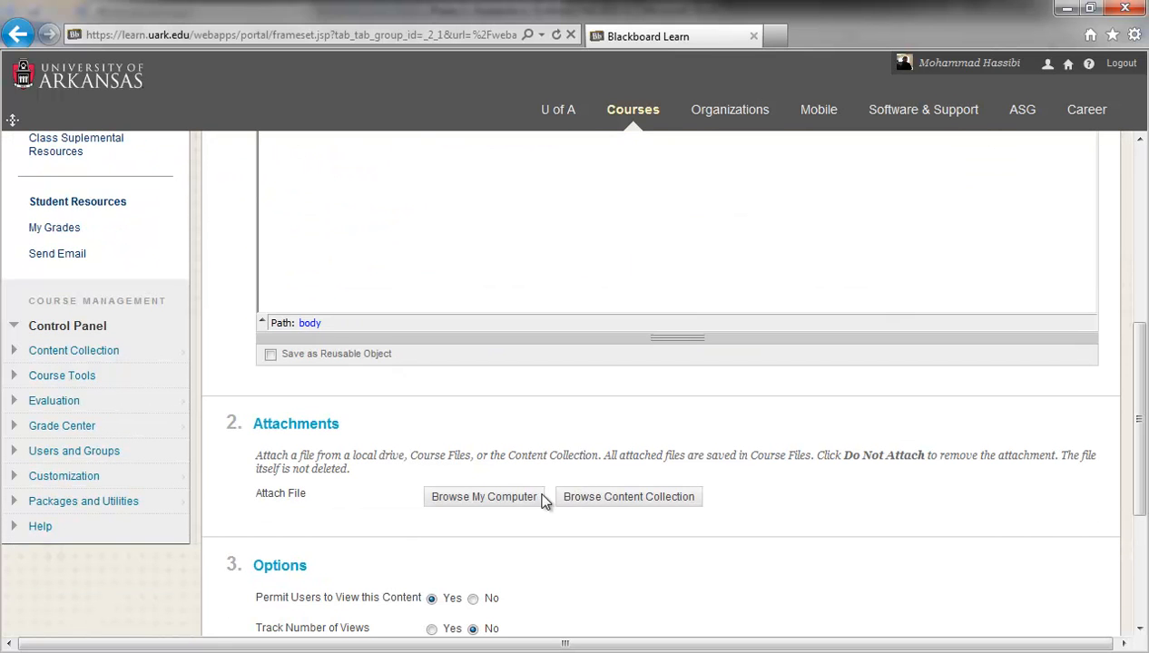
click(510, 496)
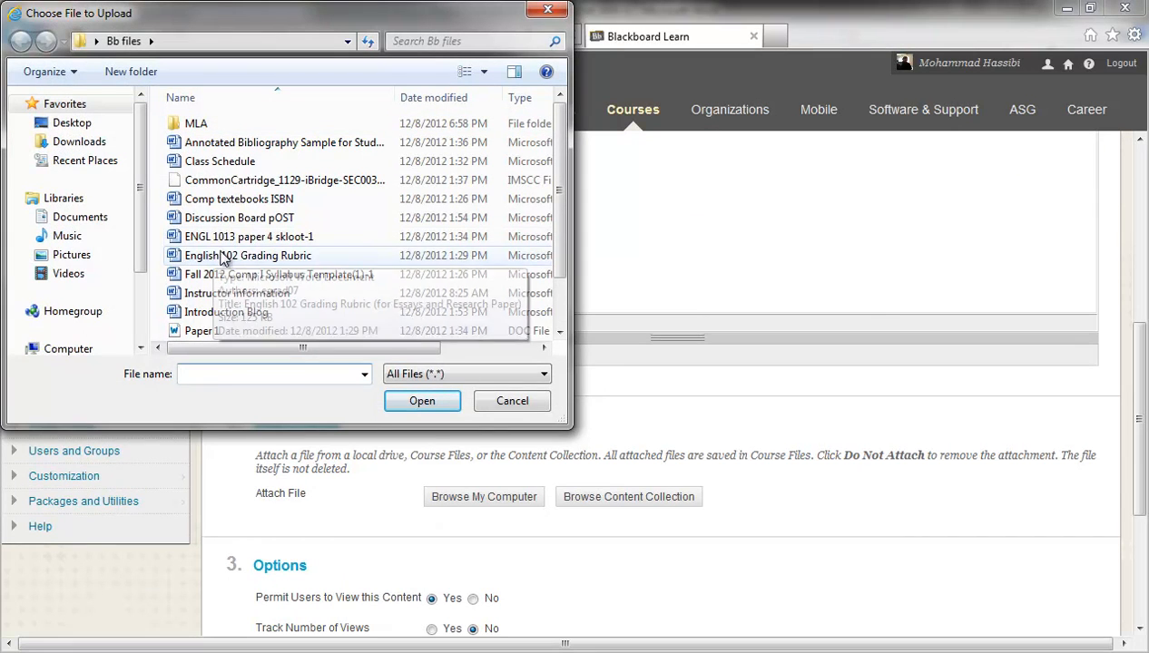
click(244, 256)
click(409, 396)
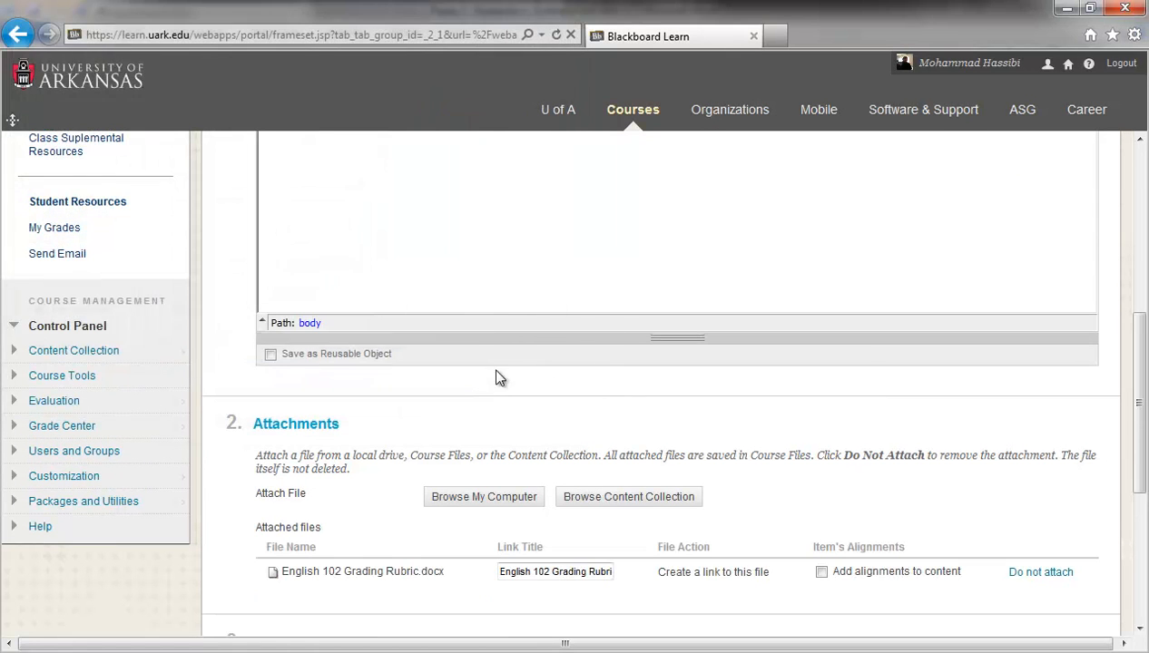
drag(1140, 408, 1136, 519)
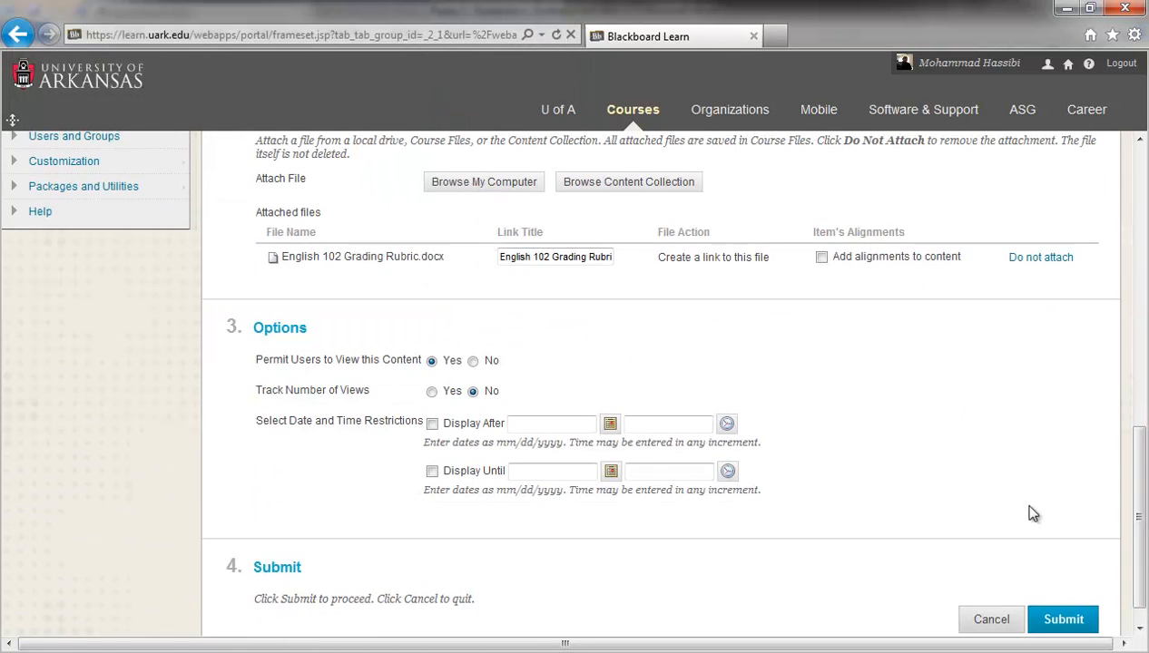
click(1079, 625)
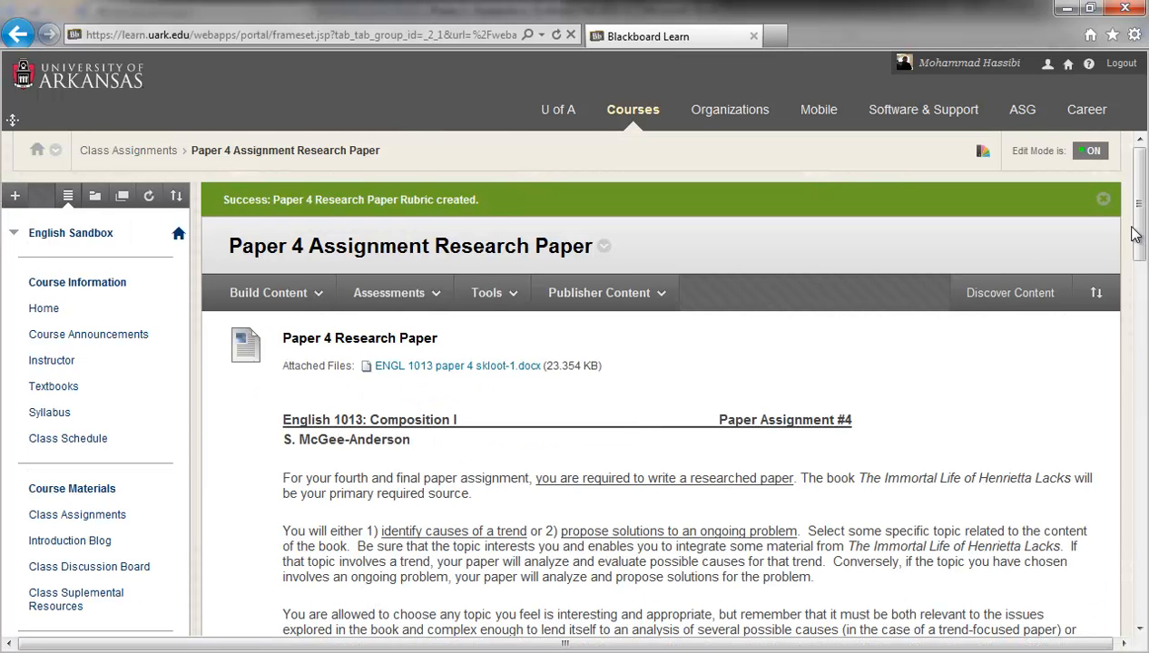
- Review the contents of the Paper 4 Assignment Research Paper folder and return to the Class Assignments list
key(ctrl+a)
click(815, 386)
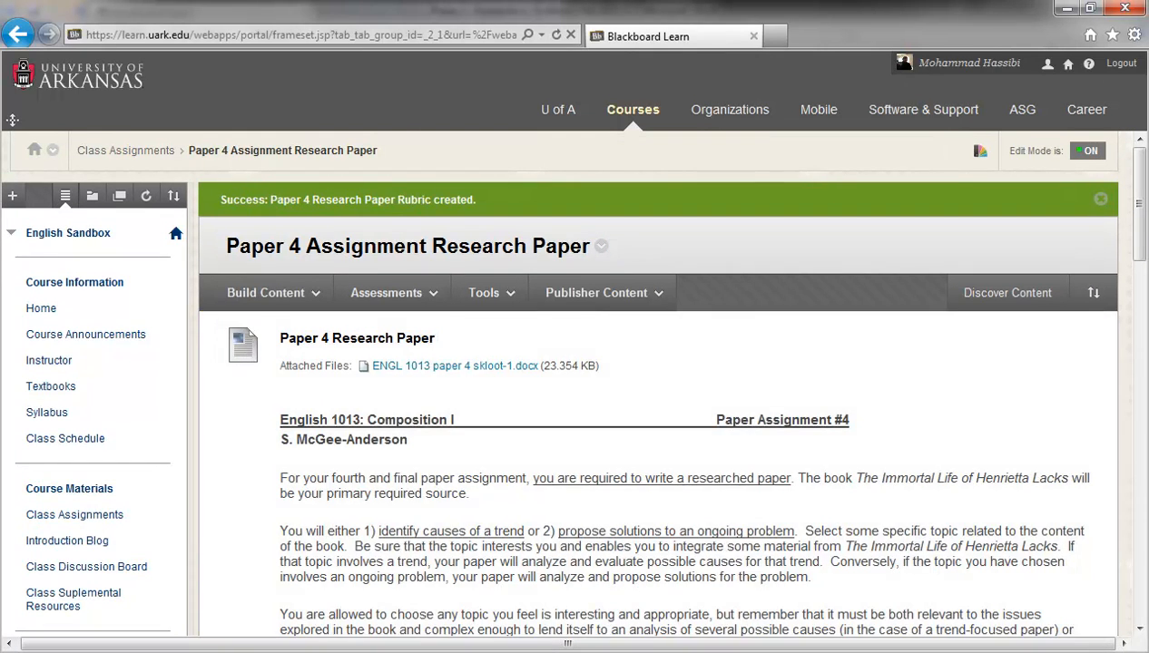
mouse_move(1139, 214)
mouse_down()
mouse_move(1146, 603)
mouse_move(1141, 193)
mouse_up()
scroll(1141, 193, down, 5)
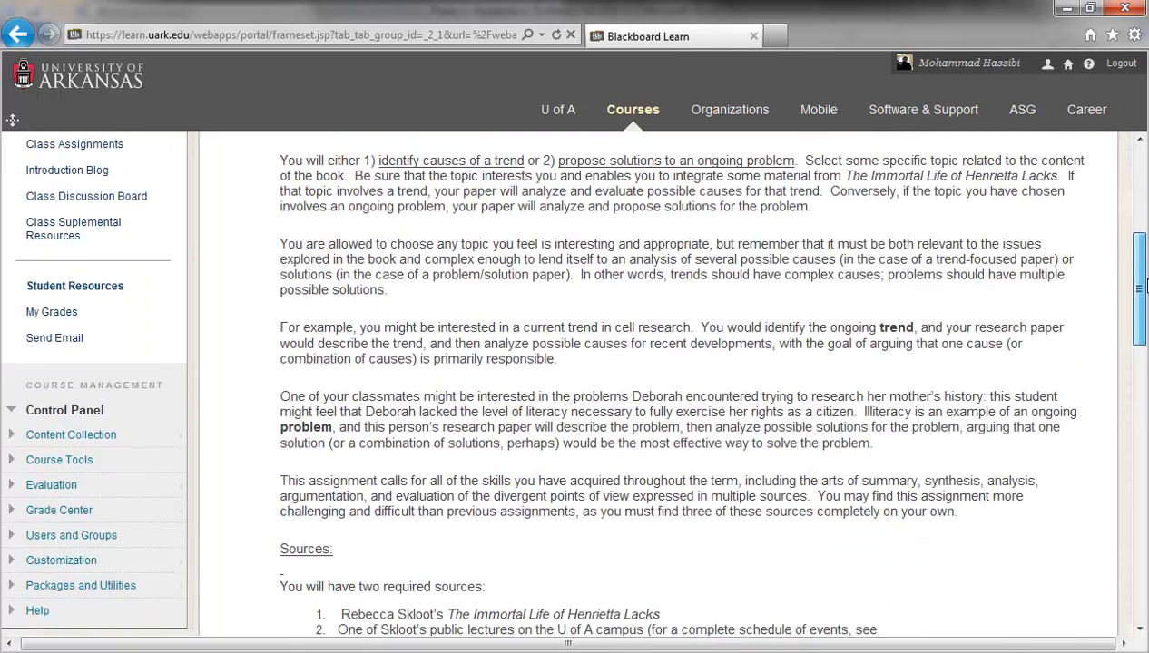
scroll(1140, 195, up, 5)
drag(1139, 198, 1142, 186)
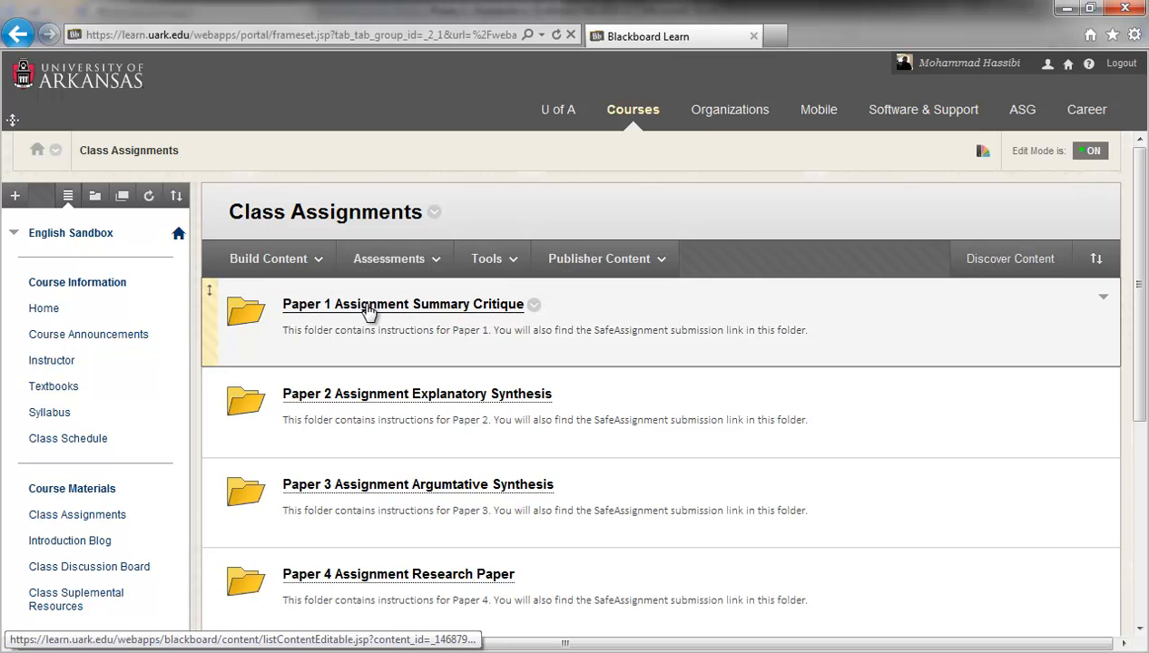
- Open the Paper 1 Assignment Summary Critique folder and review its instructions, SafeAssignment link and grading rubric
click(368, 311)
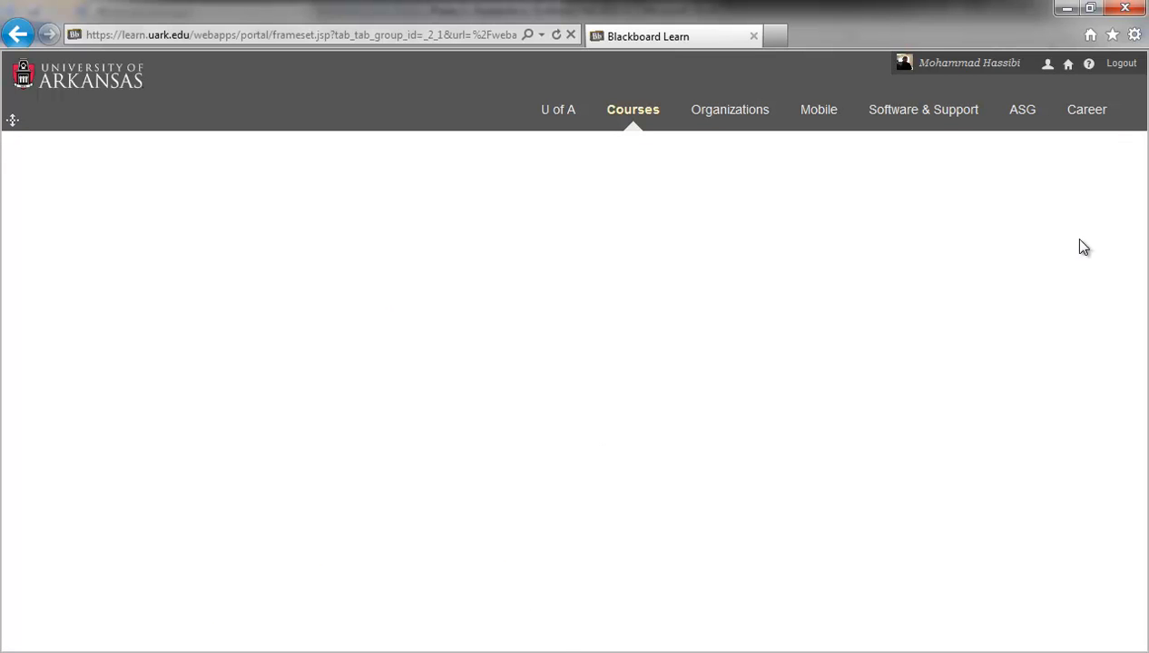
scroll(1140, 215, down, 1)
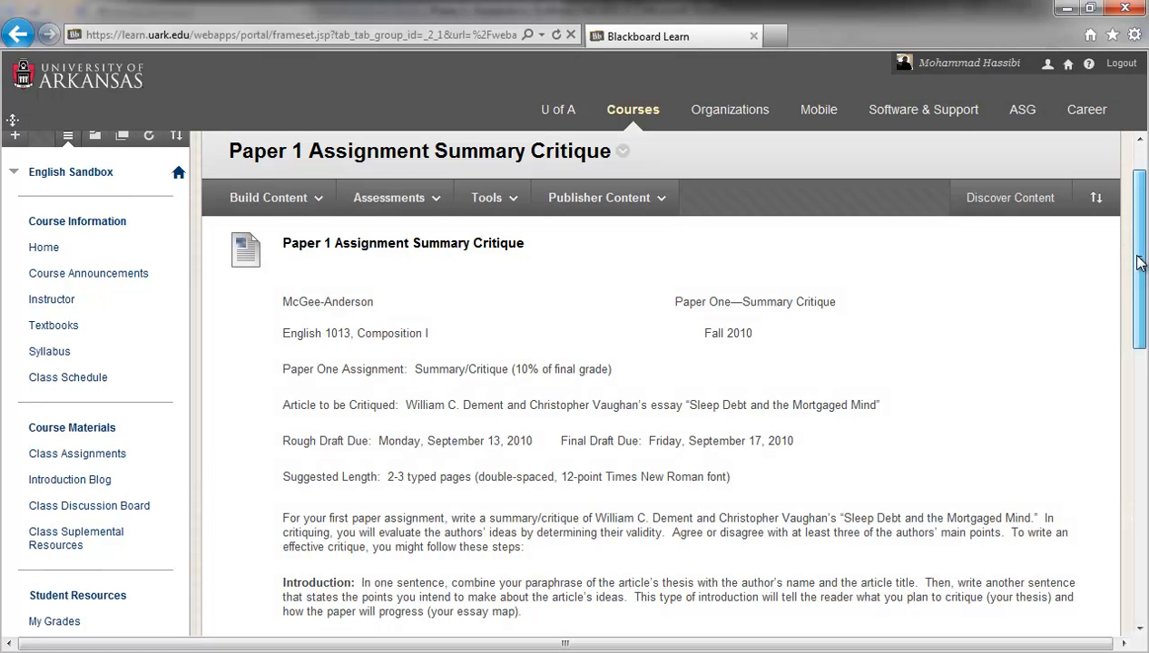
drag(1141, 261, 1145, 536)
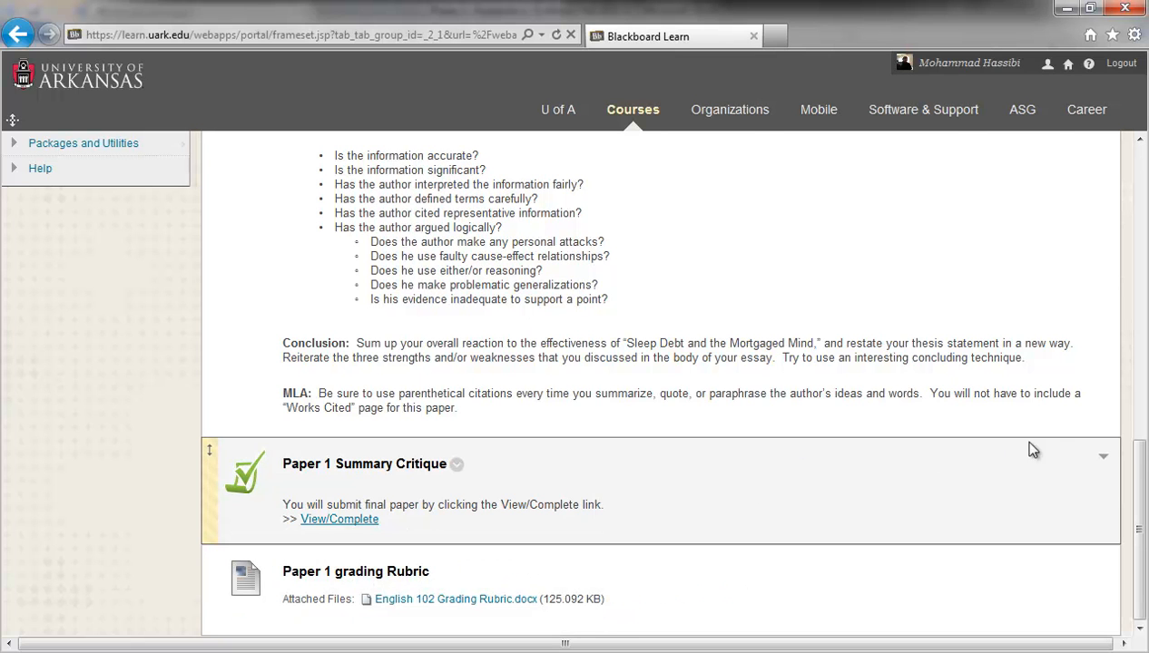
drag(1145, 465, 1139, 297)
right_click(1139, 285)
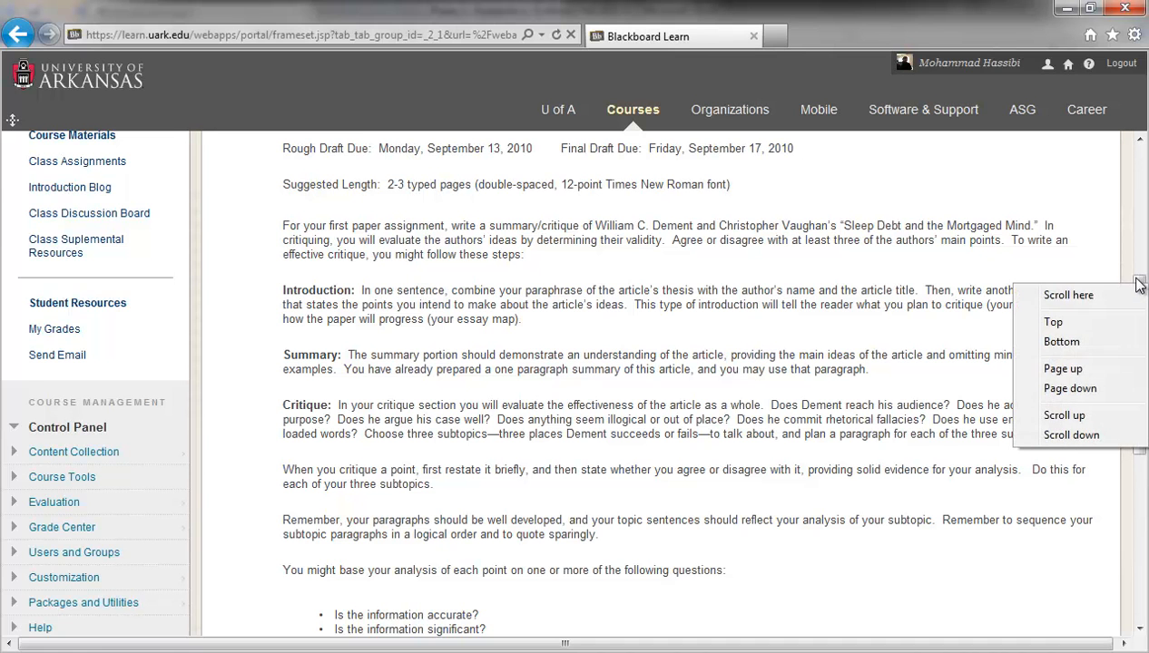
key(t)
mouse_move(1141, 268)
mouse_down()
mouse_move(1141, 307)
mouse_move(1145, 271)
mouse_up()
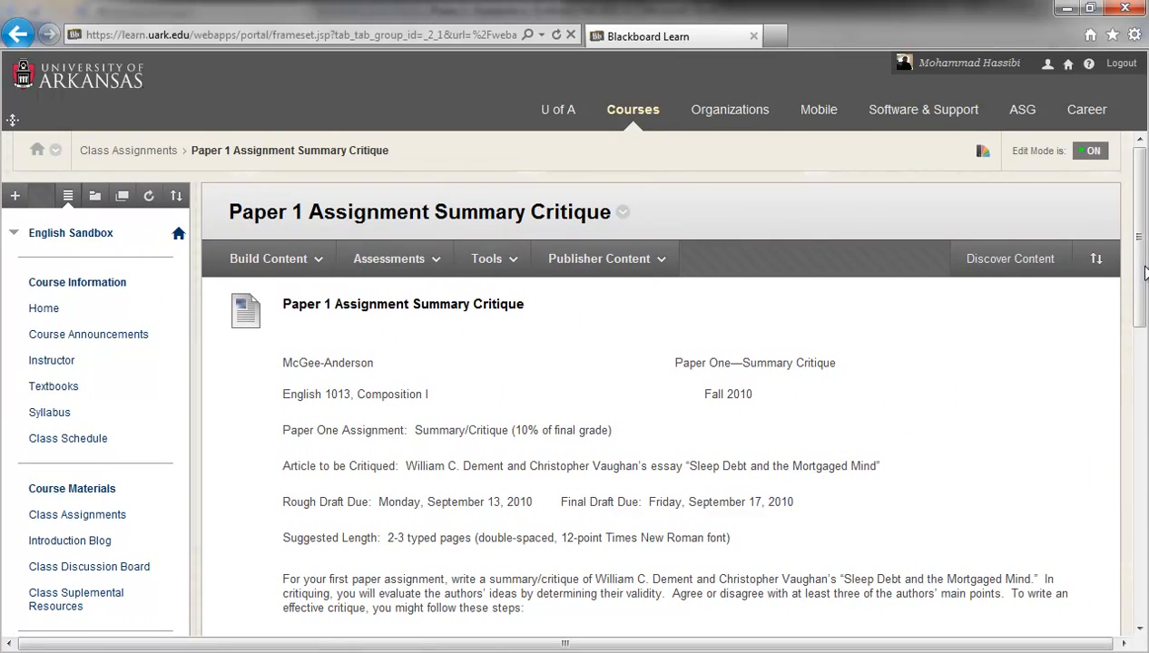